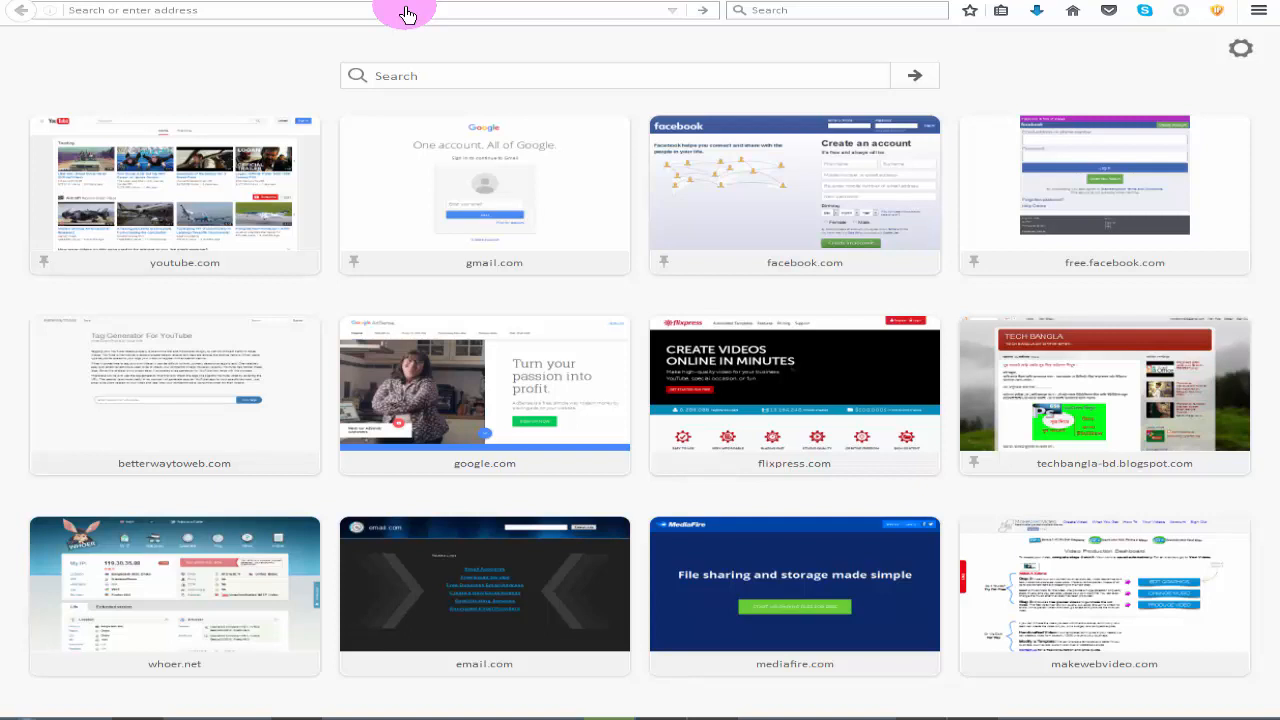
Open the website makewebvideo.com
{"action": "type", "text": "mak"}
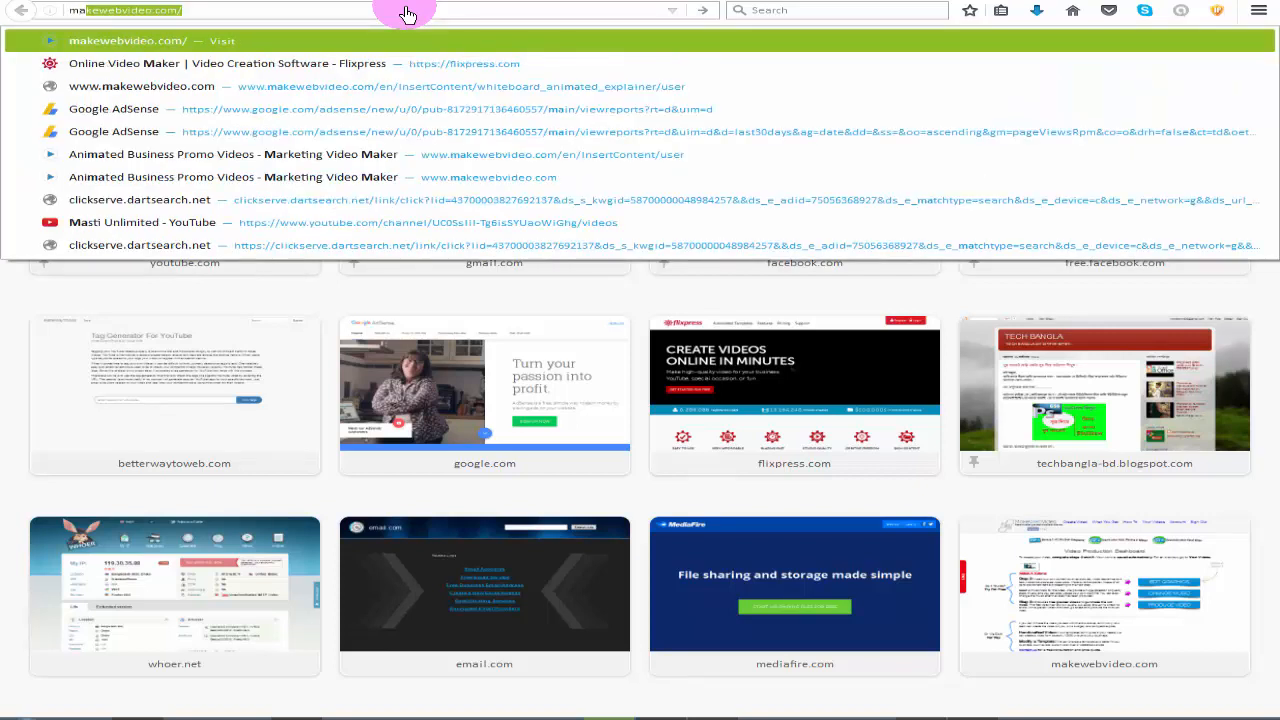
{"action": "type", "text": "e"}
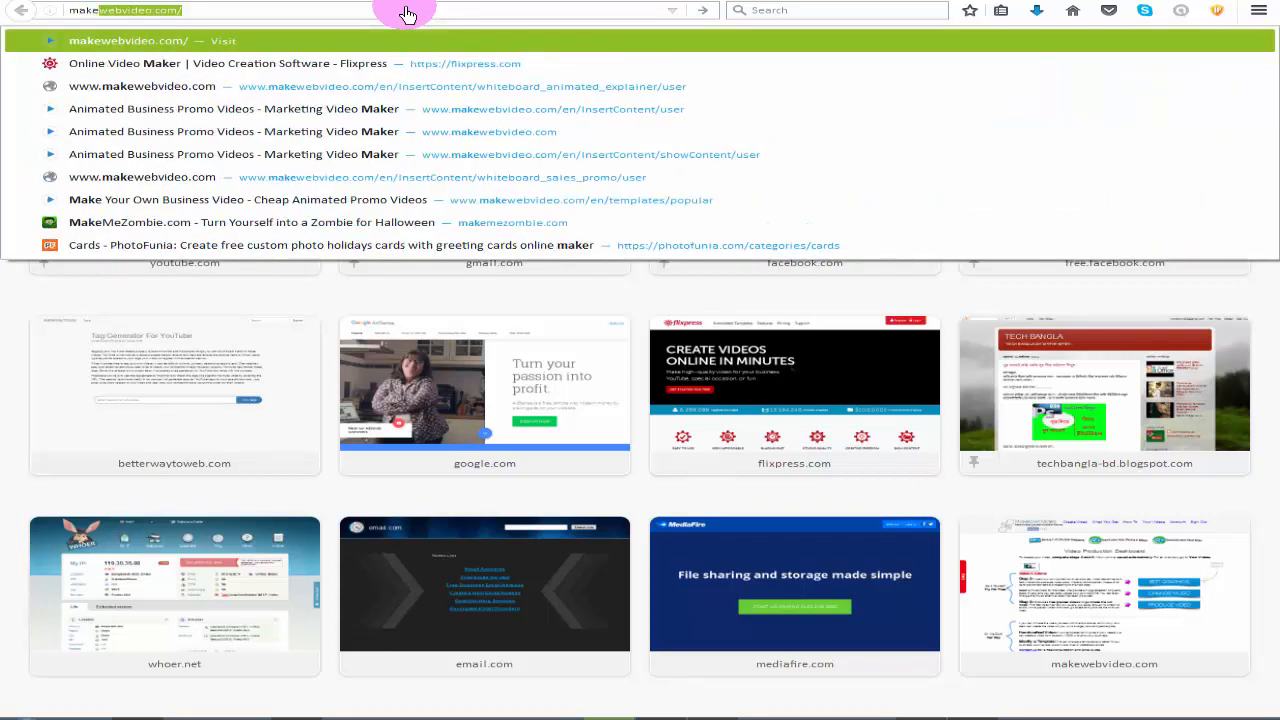
{"action": "type", "text": "web"}
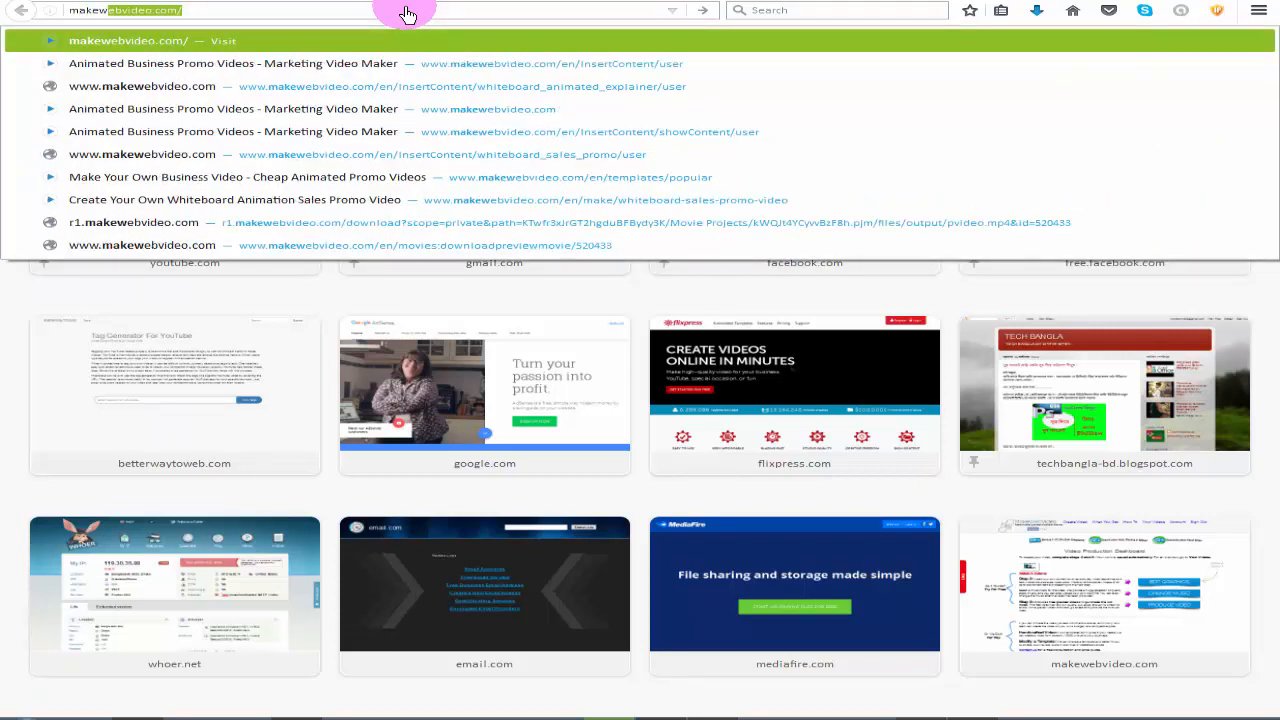
{"action": "type", "text": "vv"}
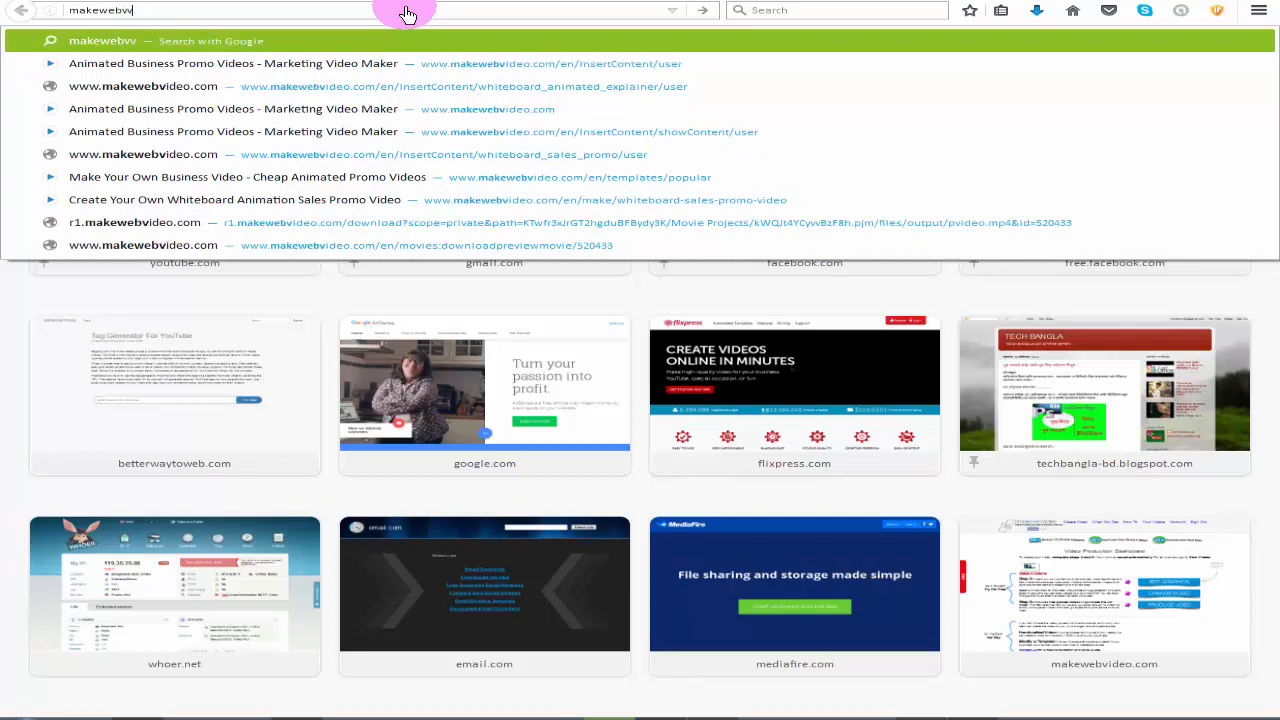
{"action": "key", "text": "BackSpace"}
{"action": "type", "text": "ideo.com/"}
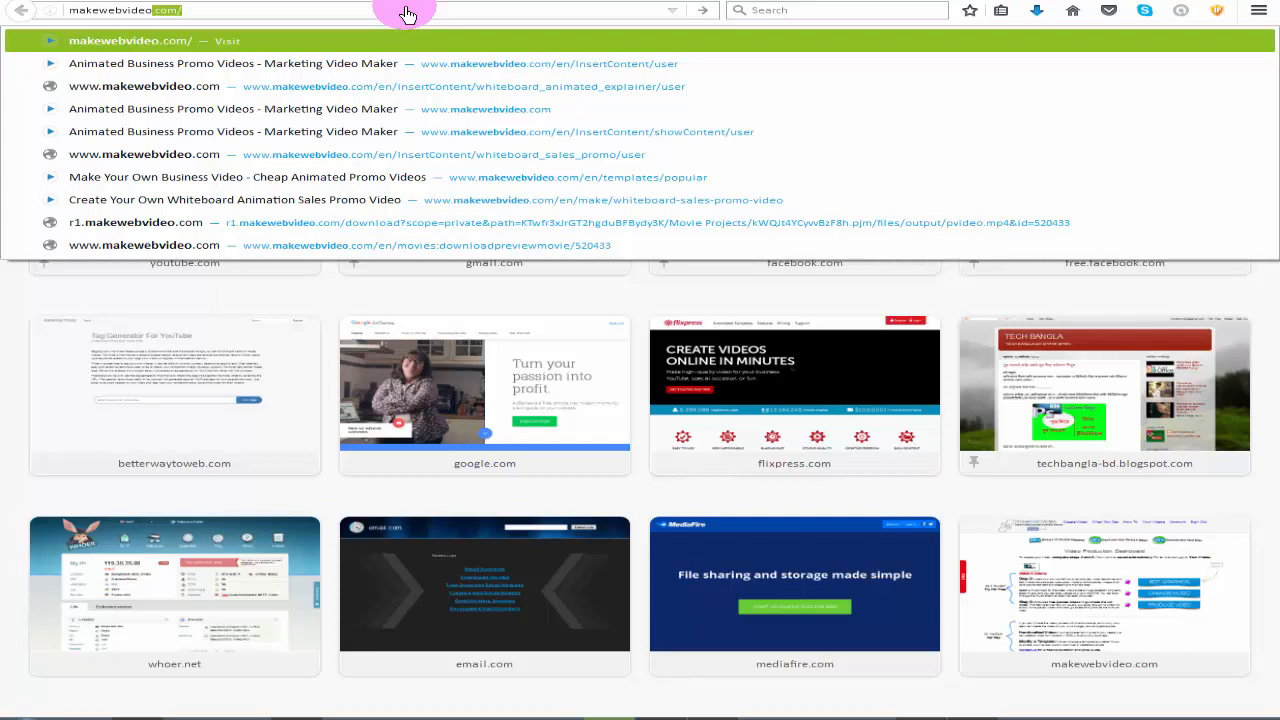
{"action": "key", "text": "Return"}
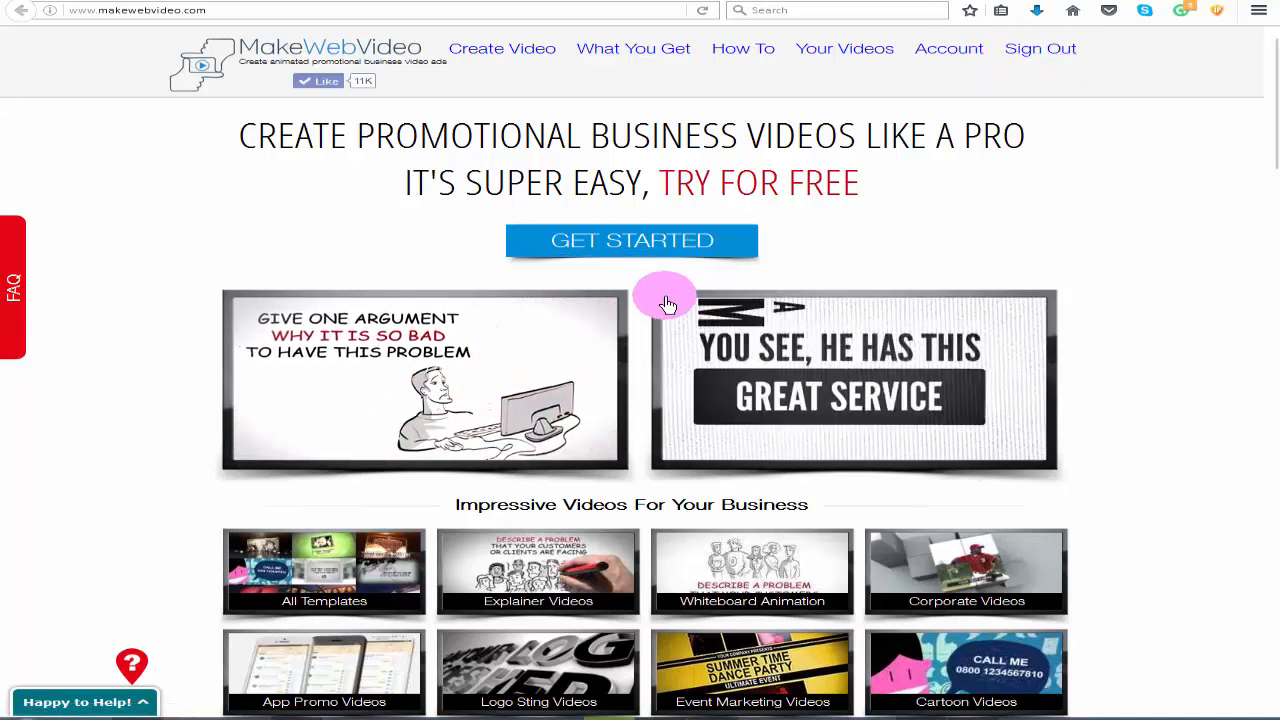
Get started with a new promotional video from the home page to reach the popular templates gallery
{"action": "scroll", "coordinate": [668, 304], "scroll_direction": "down", "scroll_amount": 3}
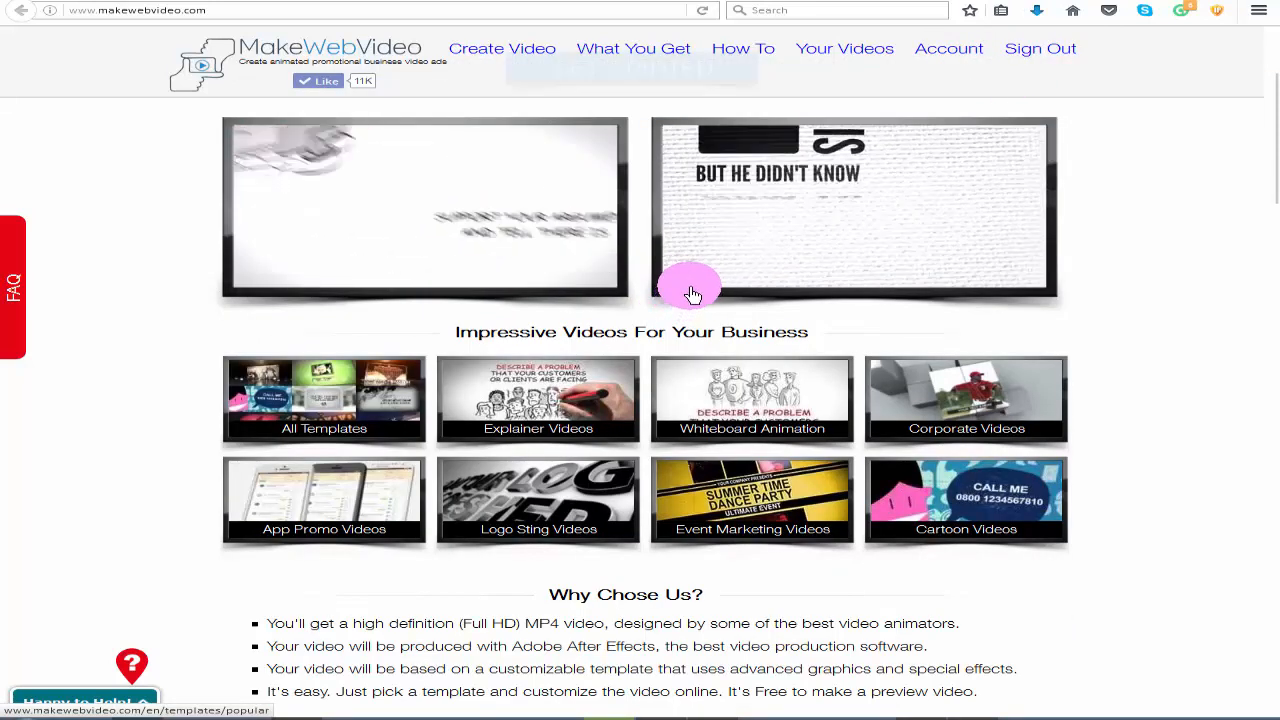
{"action": "scroll", "coordinate": [691, 277], "scroll_direction": "up", "scroll_amount": 3}
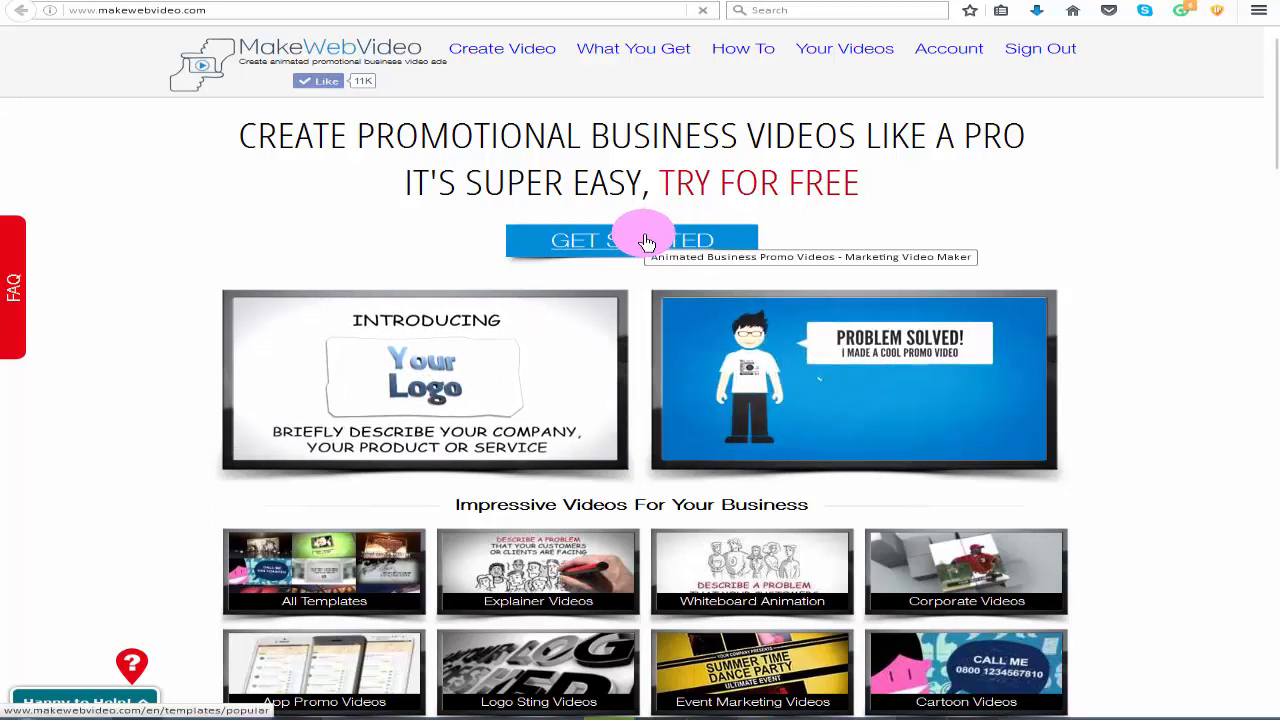
{"action": "left_click", "coordinate": [660, 241]}
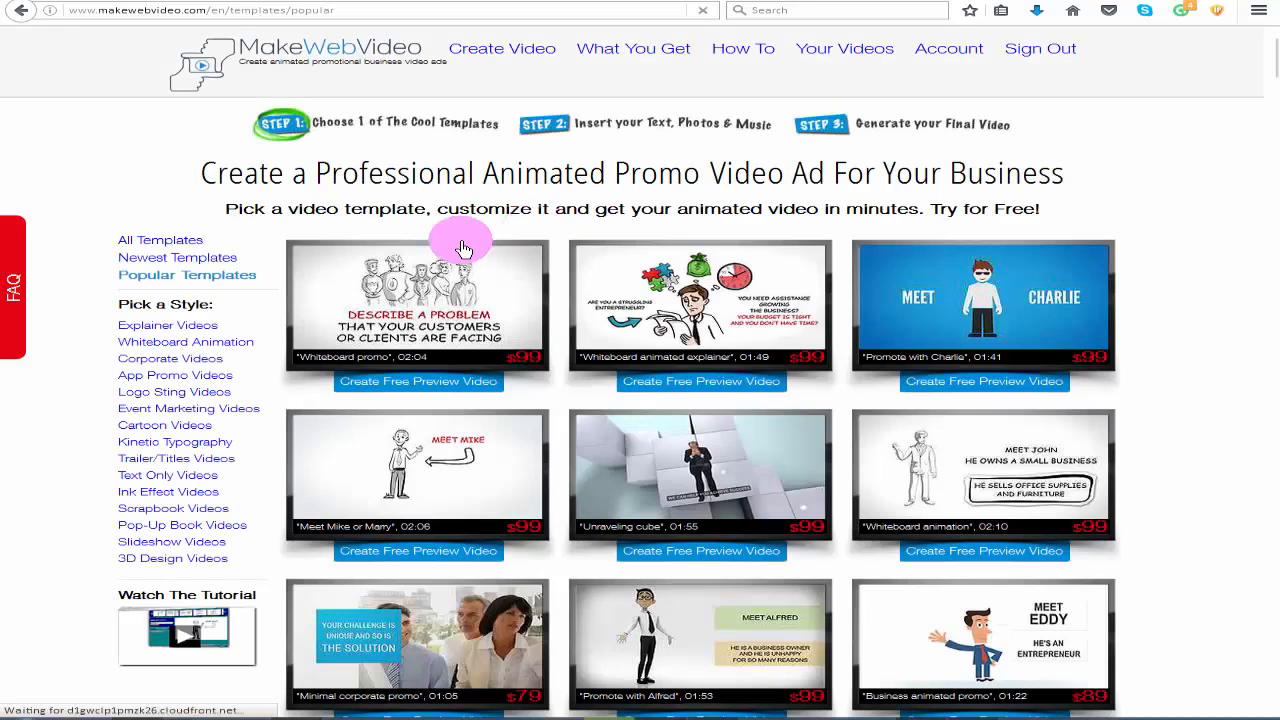
List the Trailer/Titles Videos templates and look through them
{"action": "scroll", "coordinate": [280, 271], "scroll_direction": "down", "scroll_amount": 1}
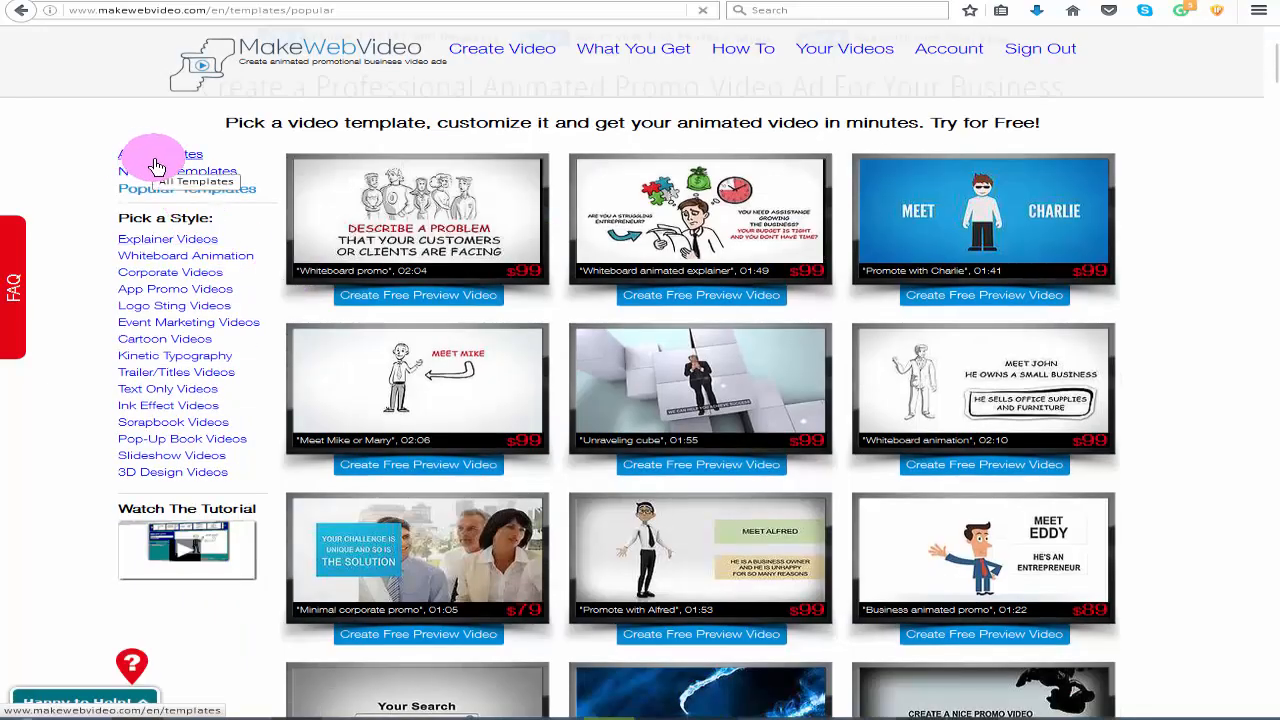
{"action": "scroll", "coordinate": [175, 180], "scroll_direction": "down", "scroll_amount": 1}
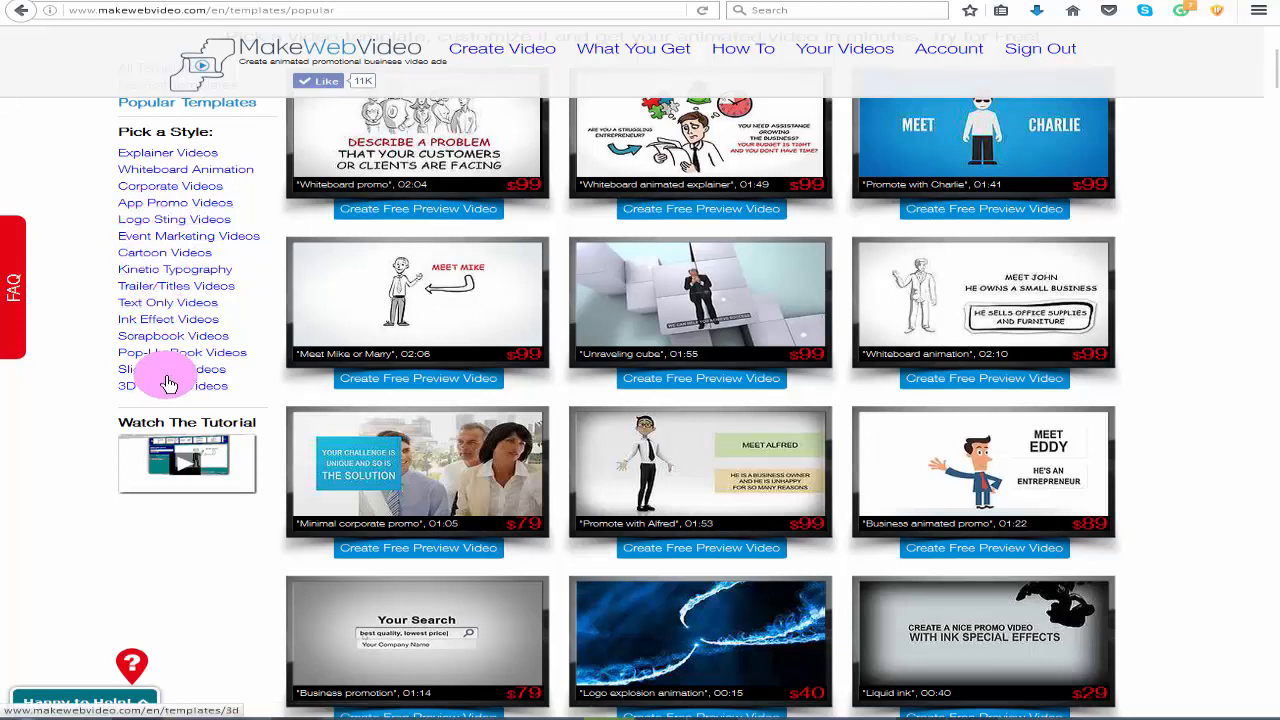
{"action": "left_click", "coordinate": [174, 290]}
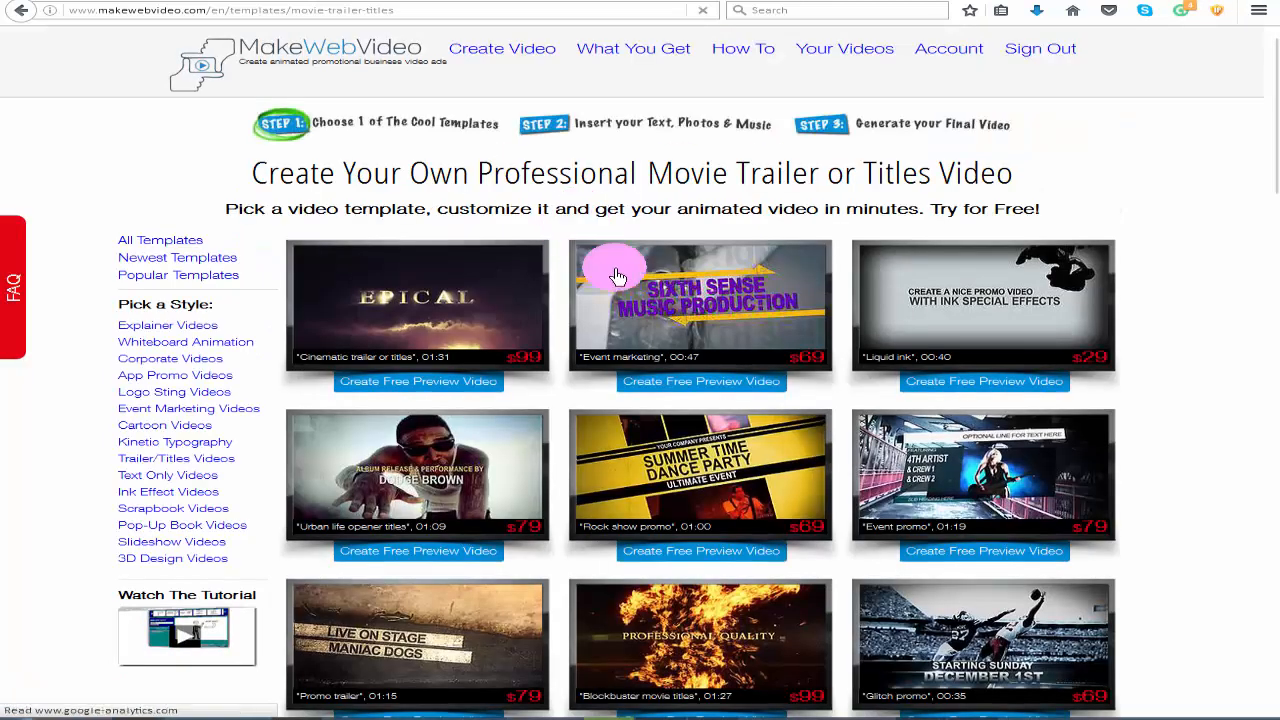
{"action": "scroll", "coordinate": [688, 300], "scroll_direction": "down", "scroll_amount": 2}
{"action": "scroll", "coordinate": [688, 300], "scroll_direction": "down", "scroll_amount": 5}
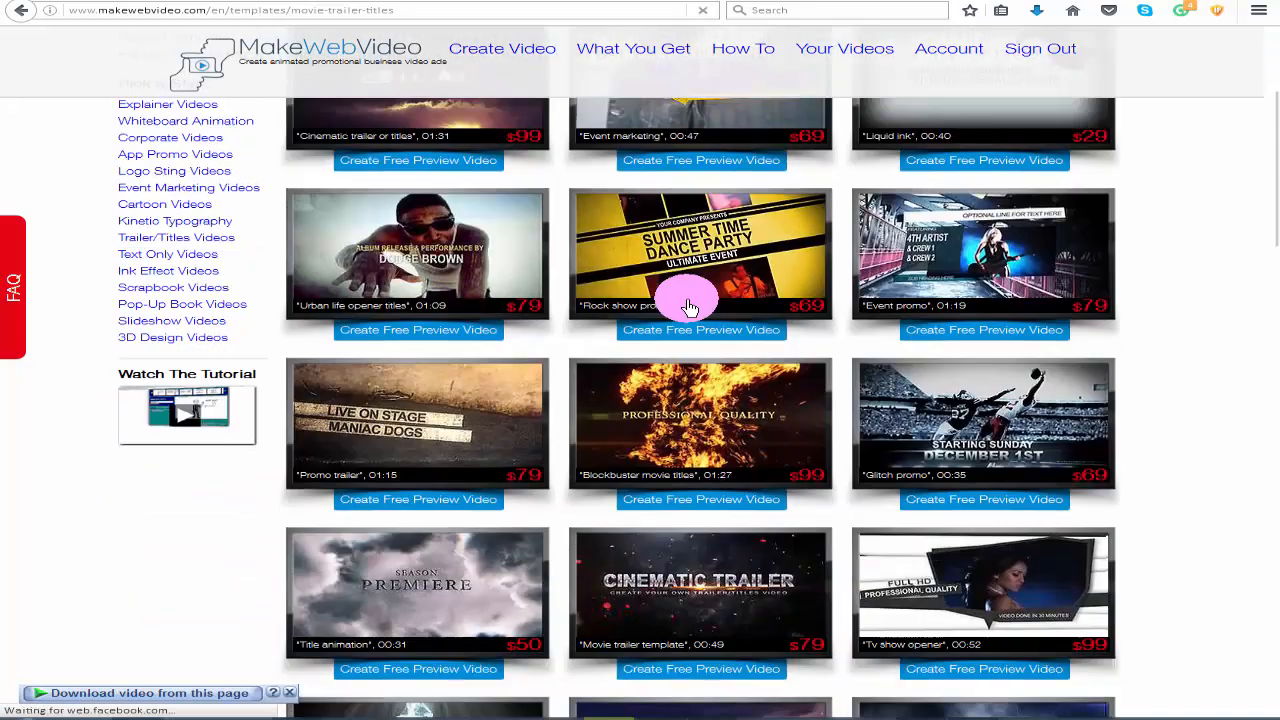
{"action": "scroll", "coordinate": [300, 258], "scroll_direction": "up", "scroll_amount": 5}
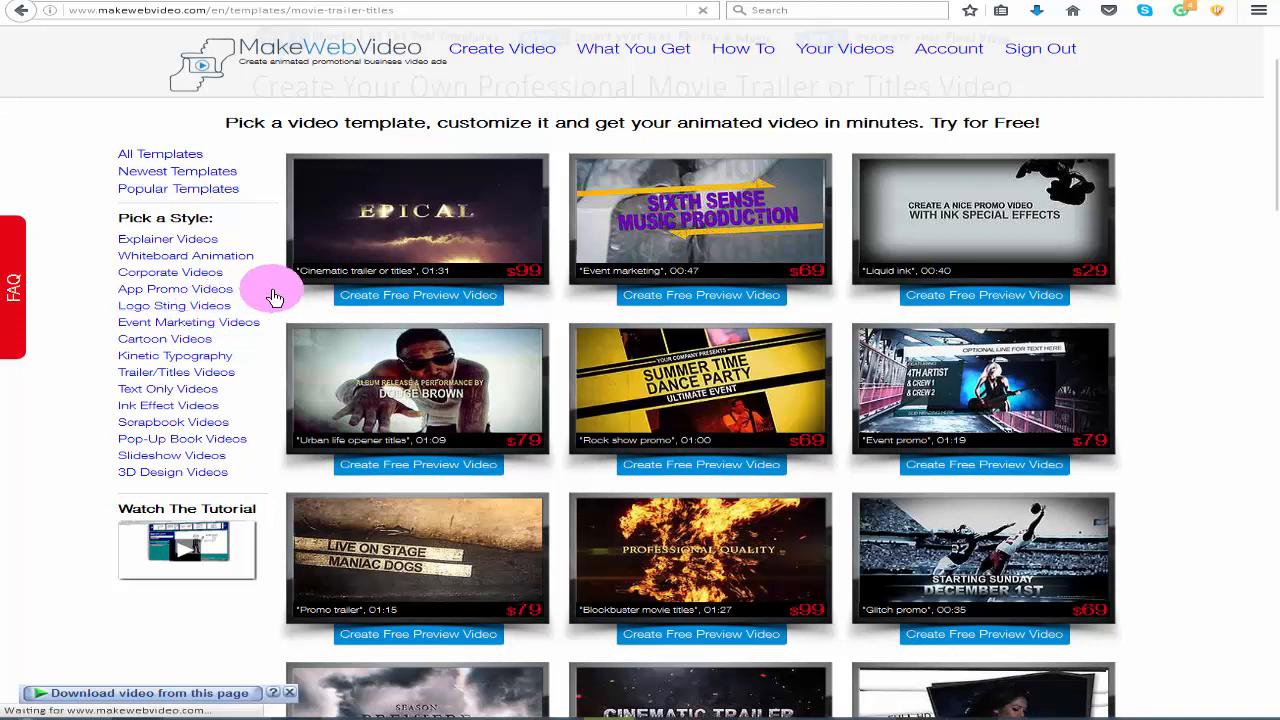
Switch to the Cartoon Videos style and look through its templates
{"action": "left_click", "coordinate": [433, 296]}
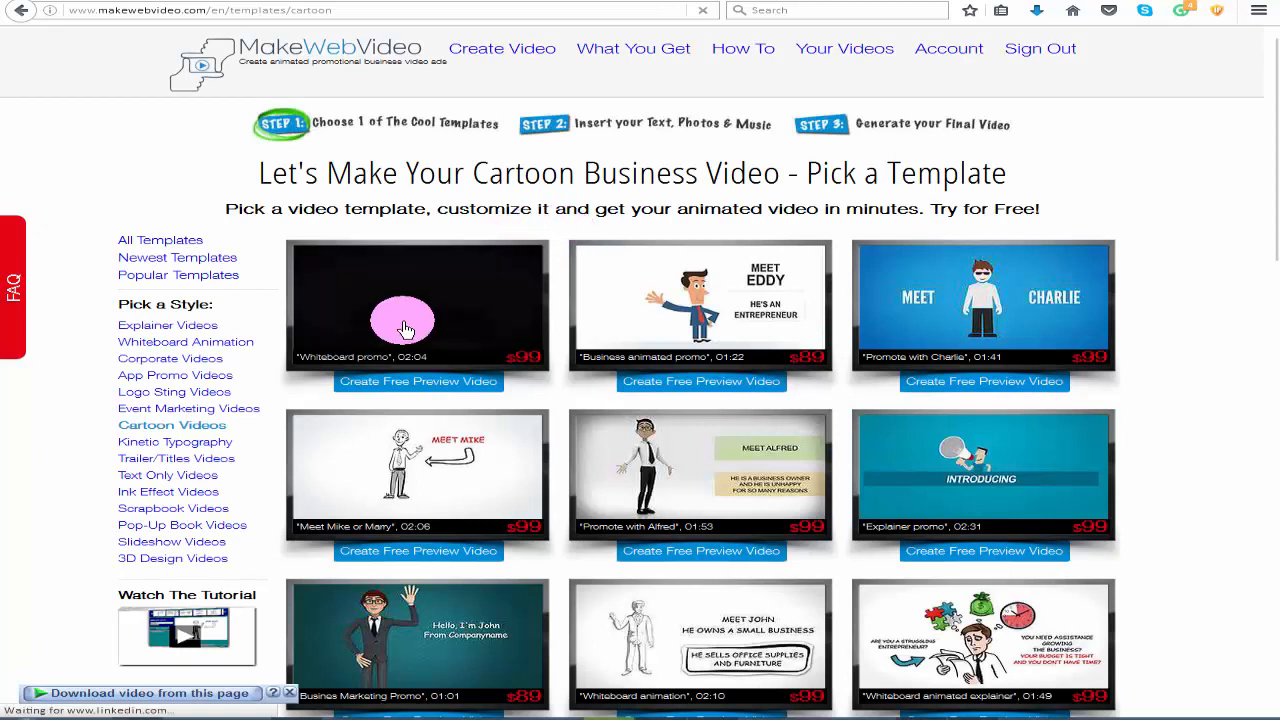
{"action": "scroll", "coordinate": [405, 330], "scroll_direction": "down", "scroll_amount": 1}
{"action": "scroll", "coordinate": [405, 330], "scroll_direction": "down", "scroll_amount": 3}
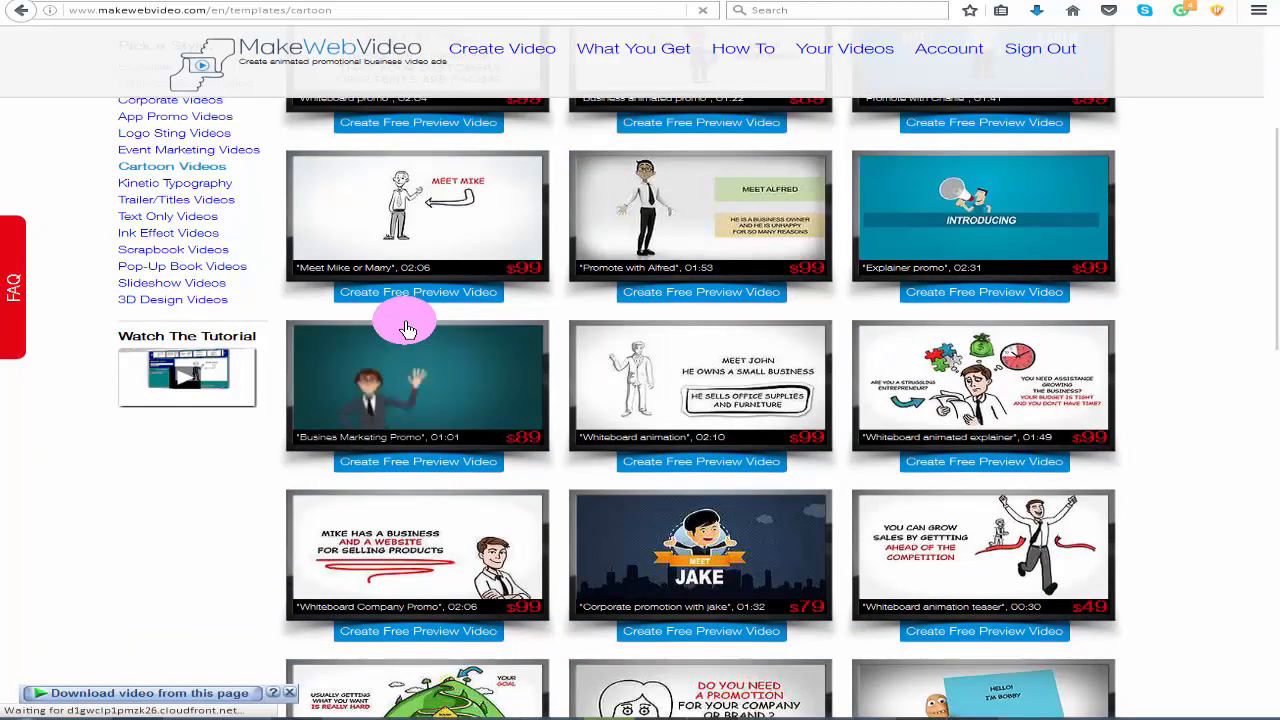
{"action": "scroll", "coordinate": [408, 329], "scroll_direction": "down", "scroll_amount": 3}
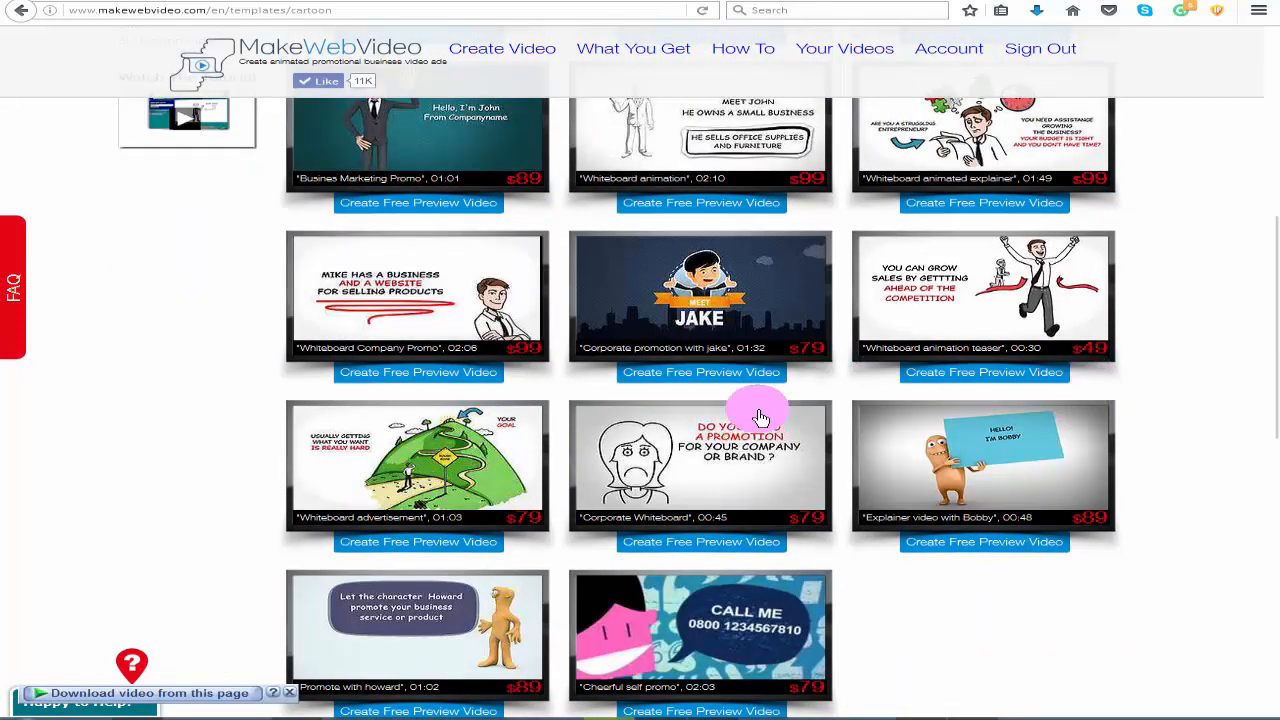
{"action": "scroll", "coordinate": [540, 490], "scroll_direction": "down", "scroll_amount": 1}
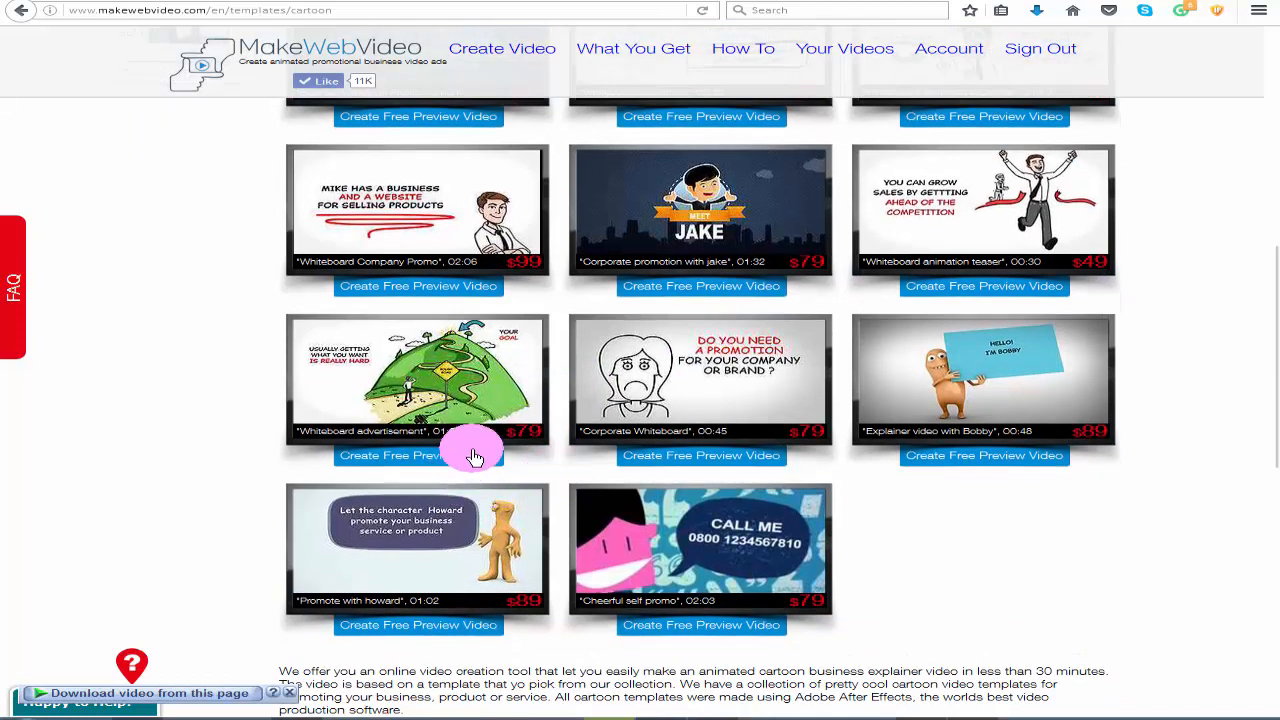
{"action": "scroll", "coordinate": [466, 430], "scroll_direction": "up", "scroll_amount": 3}
{"action": "scroll", "coordinate": [440, 305], "scroll_direction": "up", "scroll_amount": 1}
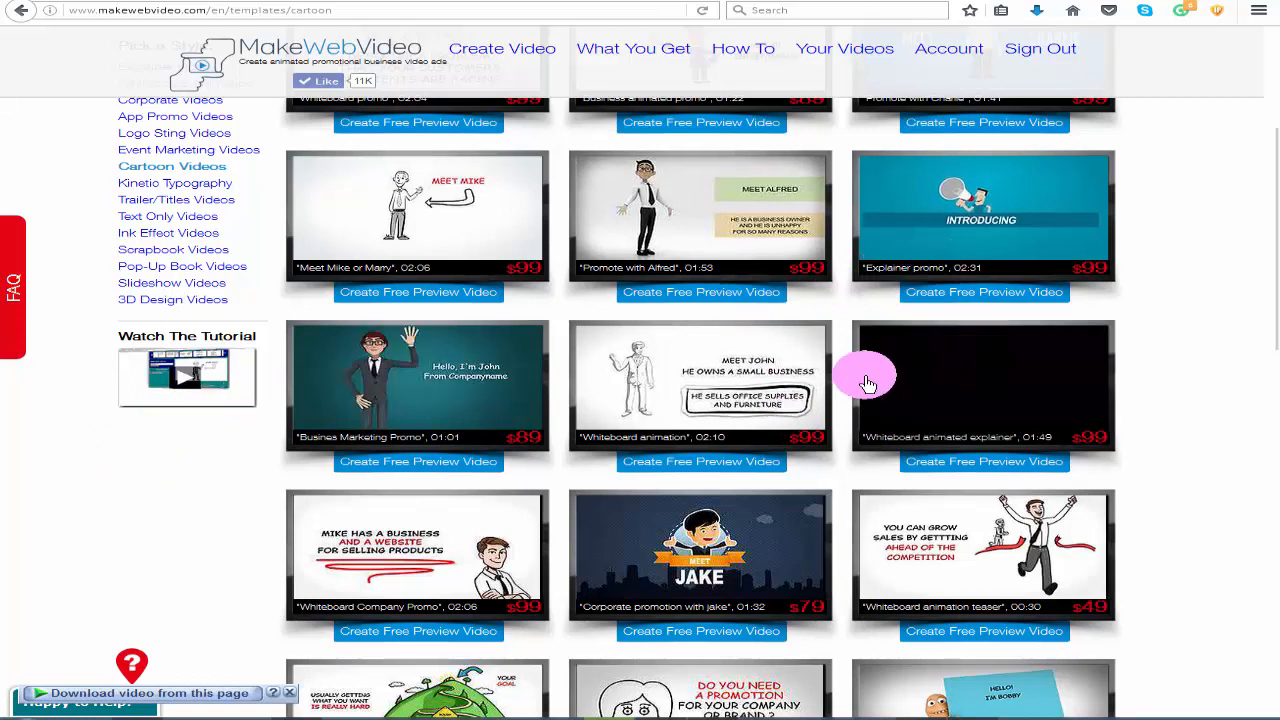
{"action": "scroll", "coordinate": [405, 400], "scroll_direction": "down", "scroll_amount": 1}
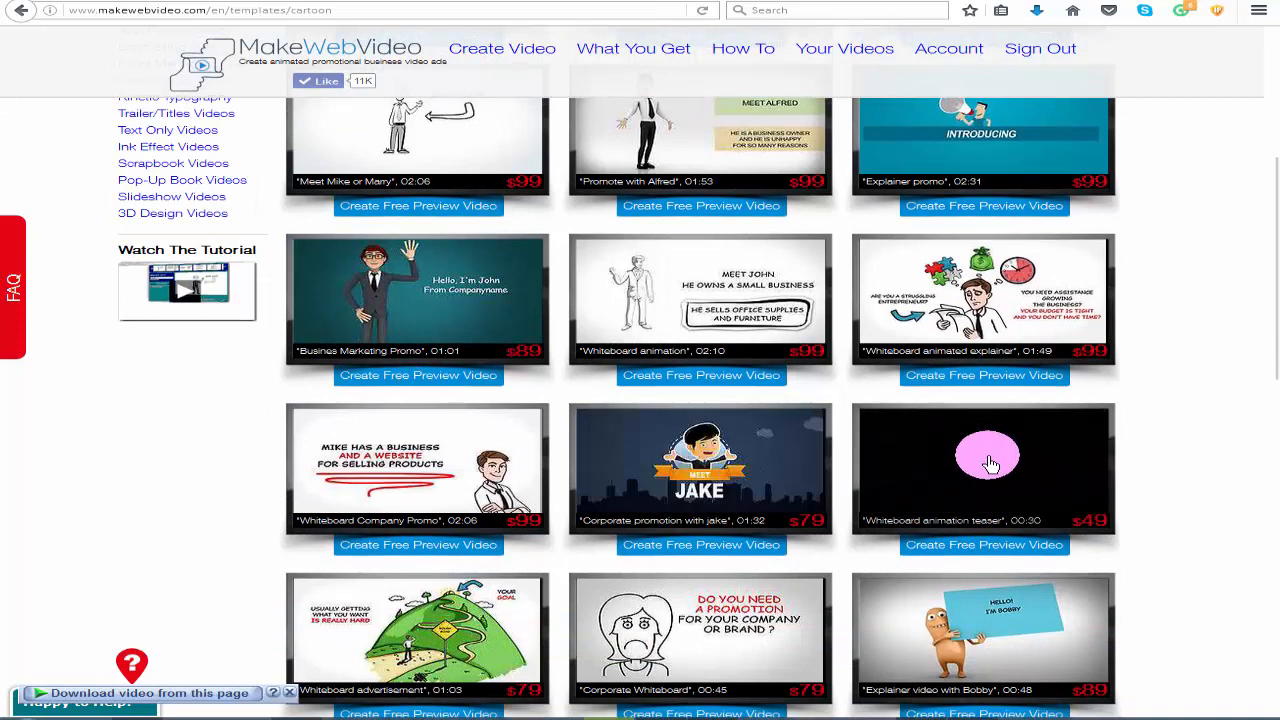
Create a video project from the "Whiteboard animation teaser" template and open its graphics for editing
{"action": "left_click", "coordinate": [975, 548]}
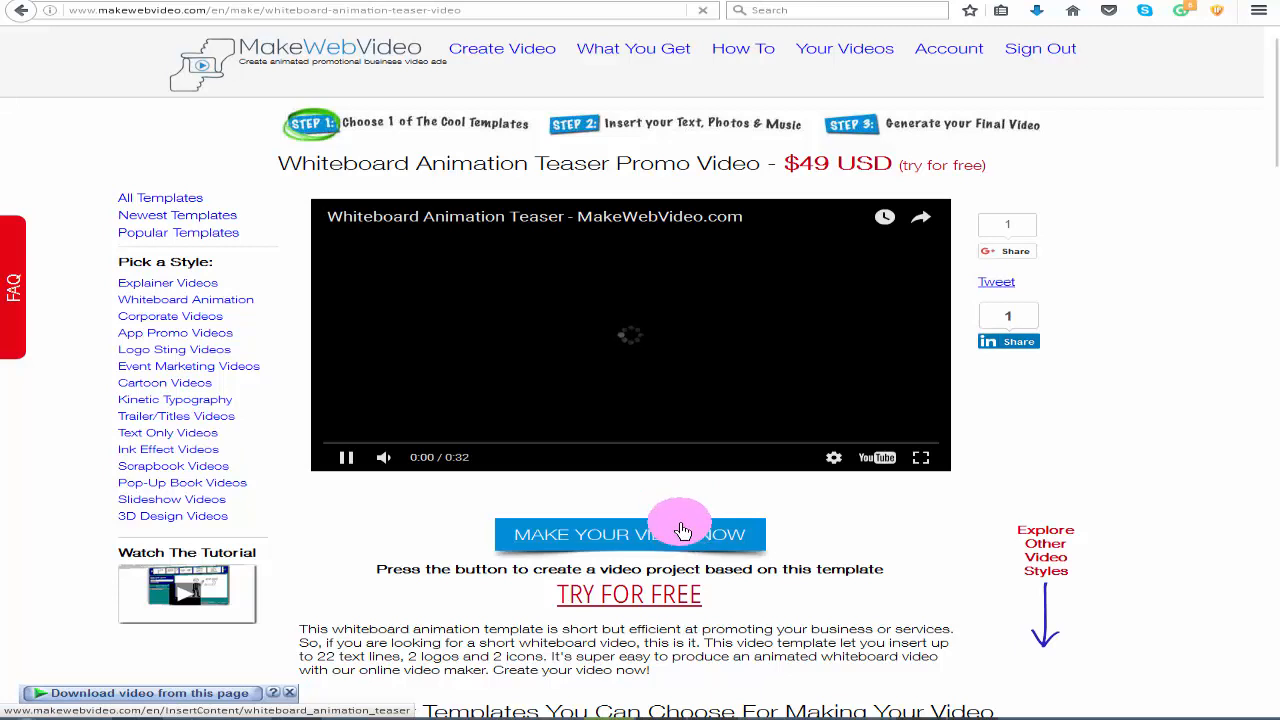
{"action": "left_click", "coordinate": [683, 530]}
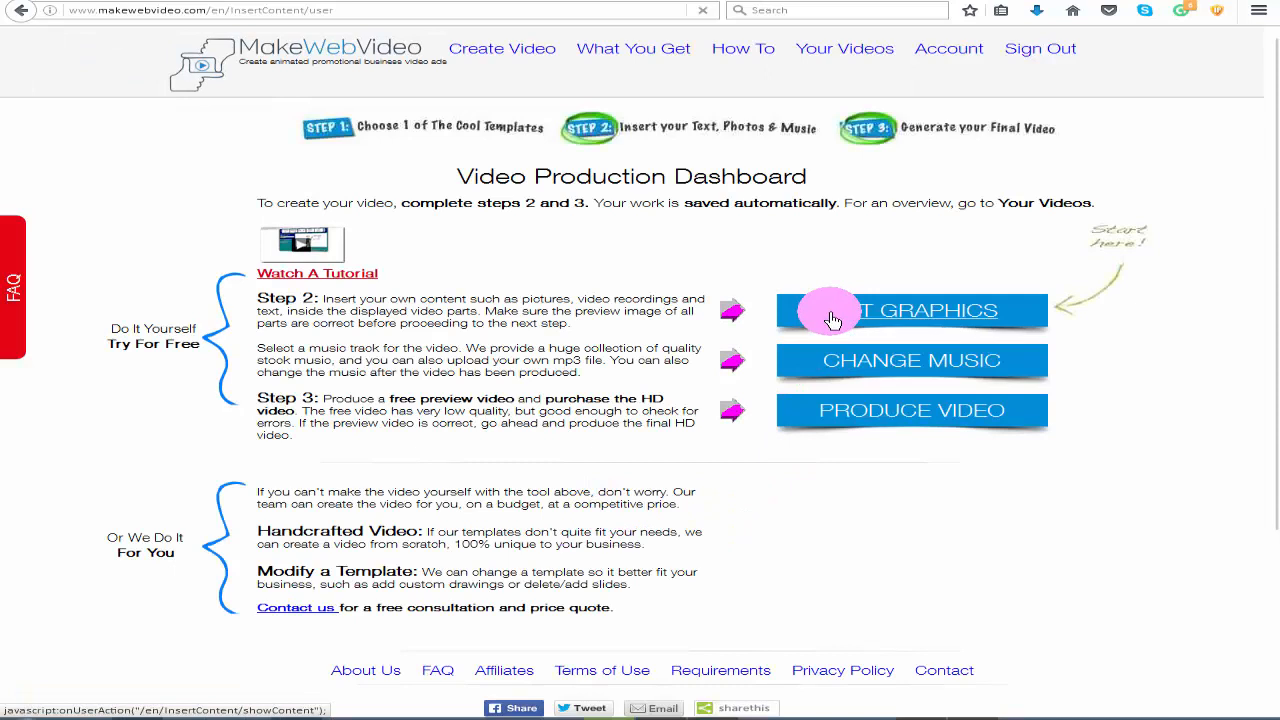
{"action": "left_click", "coordinate": [833, 318]}
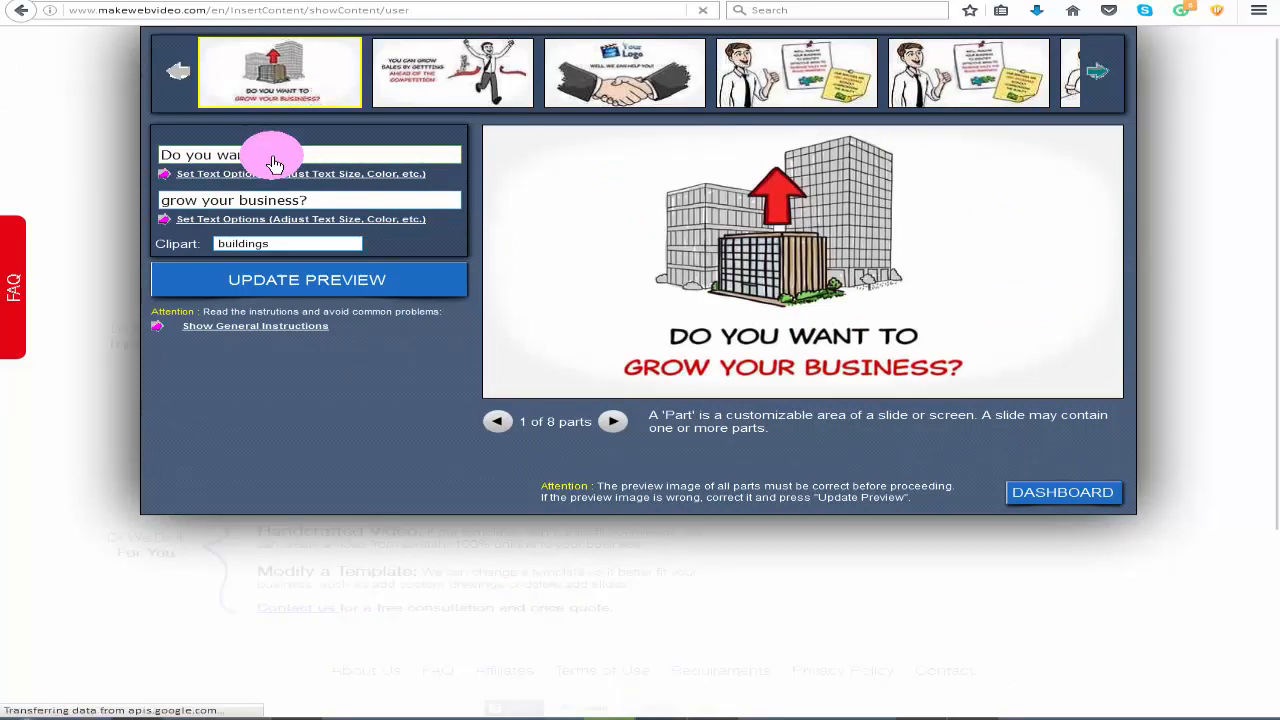
Replace both text lines of the first slide with "Tech BanglaA"
{"action": "left_click_drag", "start_coordinate": [247, 156], "coordinate": [138, 156]}
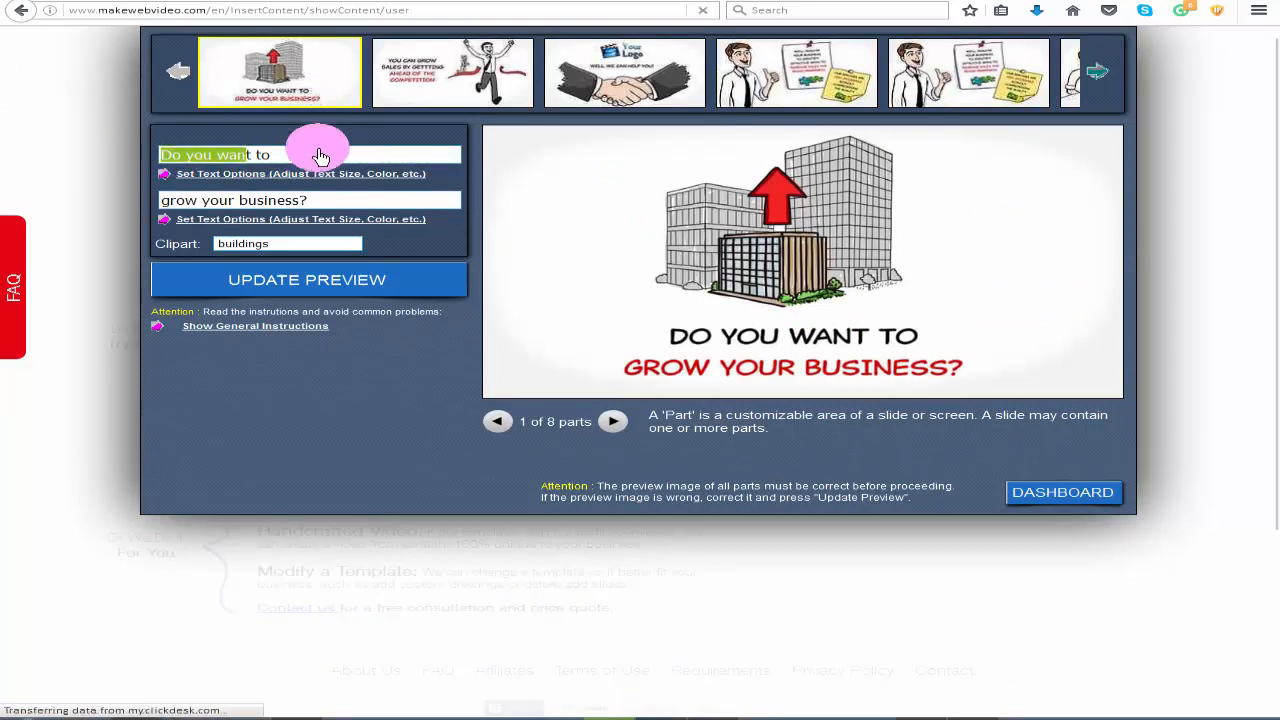
{"action": "left_click_drag", "start_coordinate": [320, 156], "coordinate": [133, 170]}
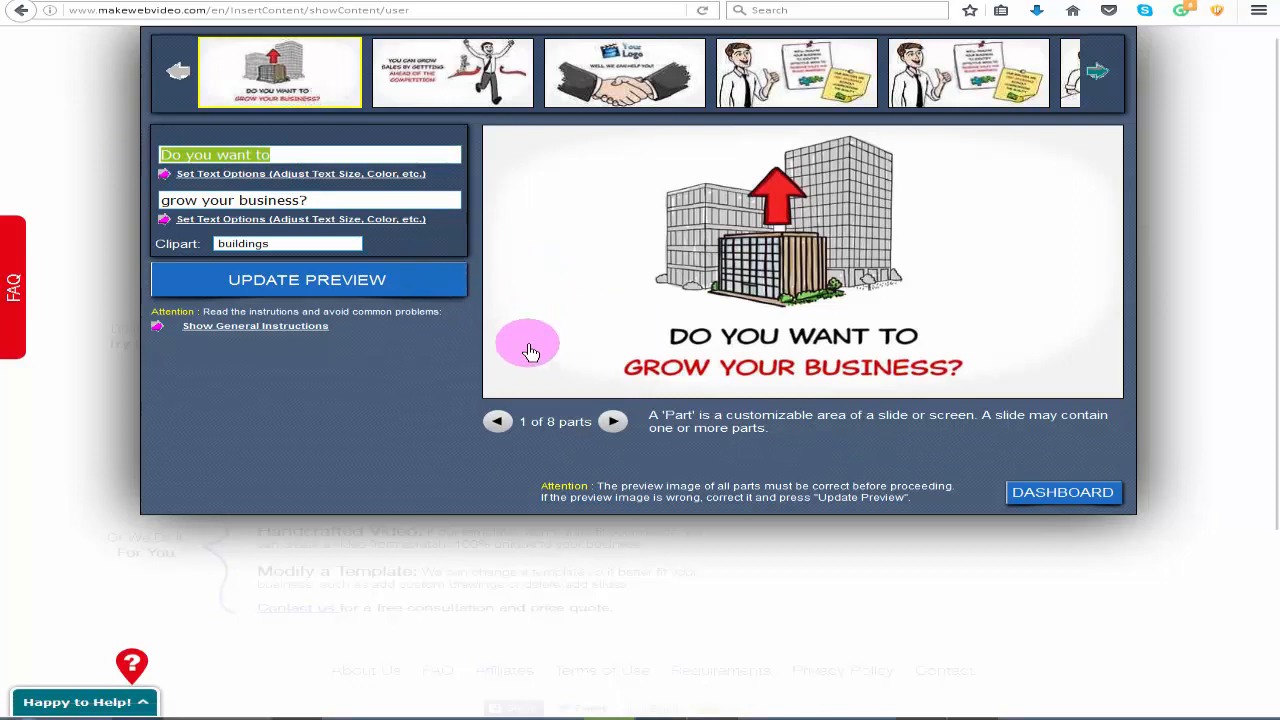
{"action": "type", "text": "Tech BanglaA"}
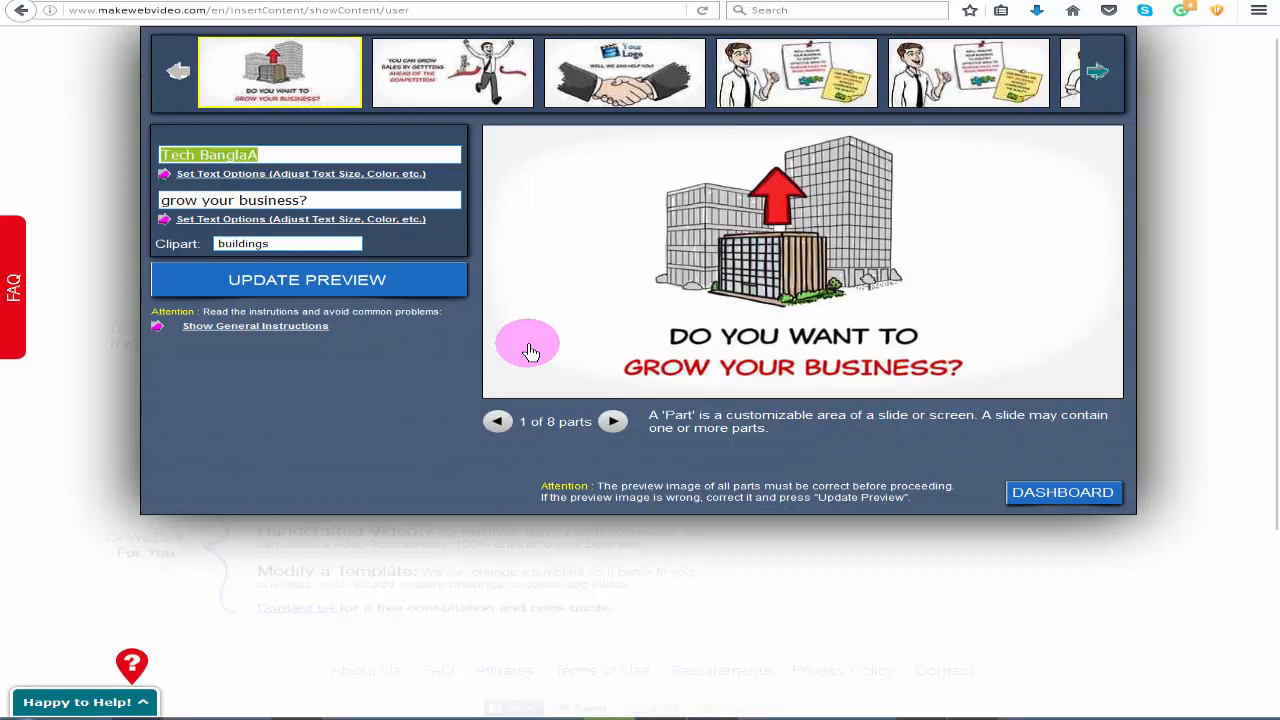
{"action": "left_click", "coordinate": [281, 205]}
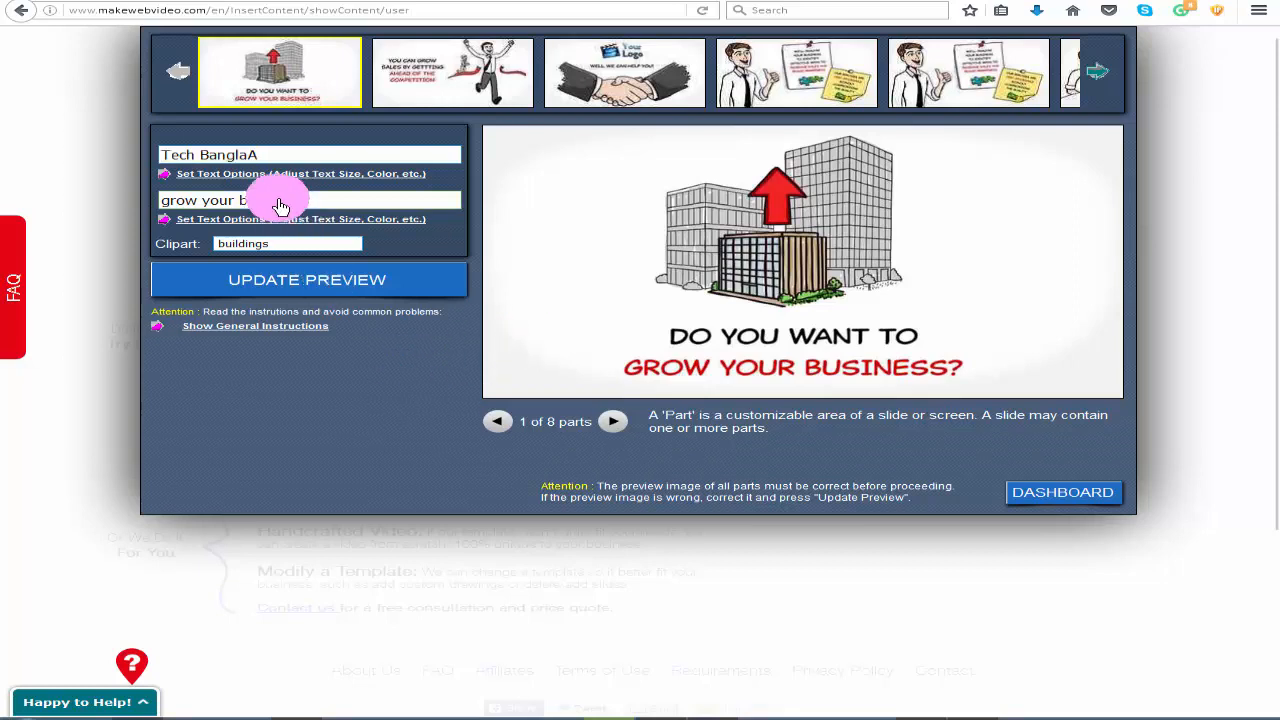
{"action": "type", "text": "Tech BanglaA"}
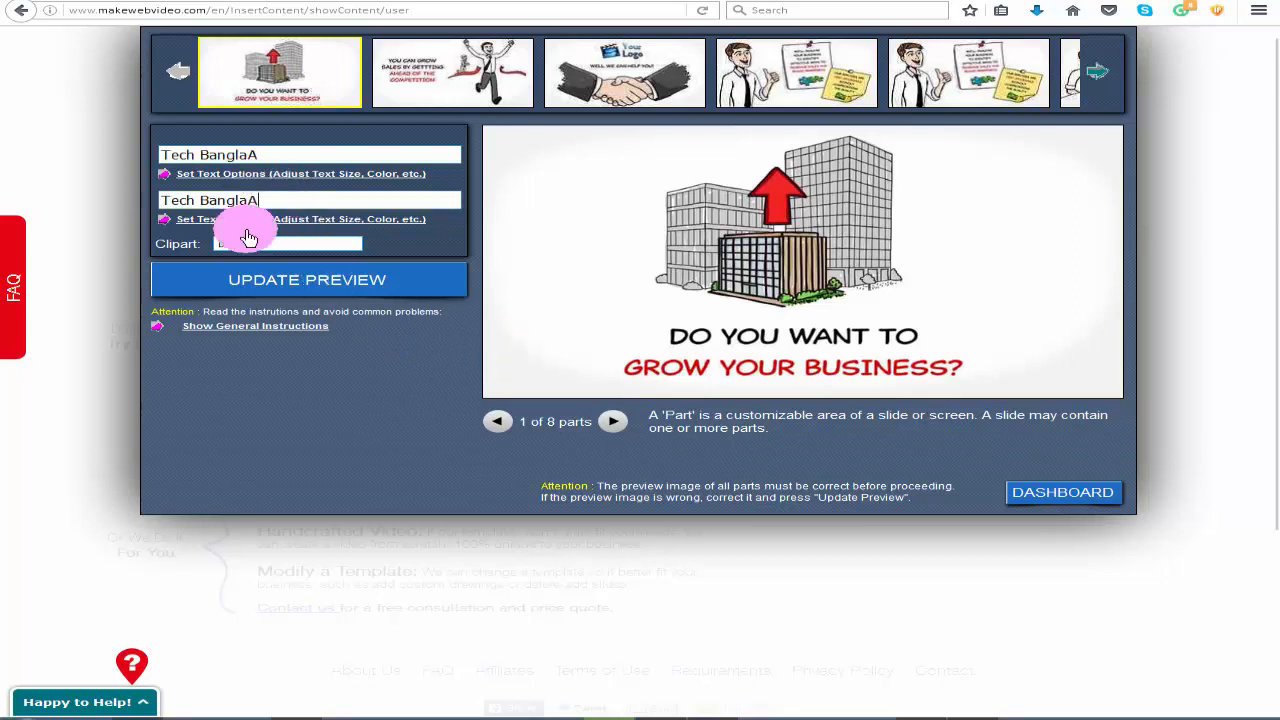
Set the first slide's clipart to money and update its preview
{"action": "left_click", "coordinate": [262, 283]}
{"action": "left_click", "coordinate": [262, 244]}
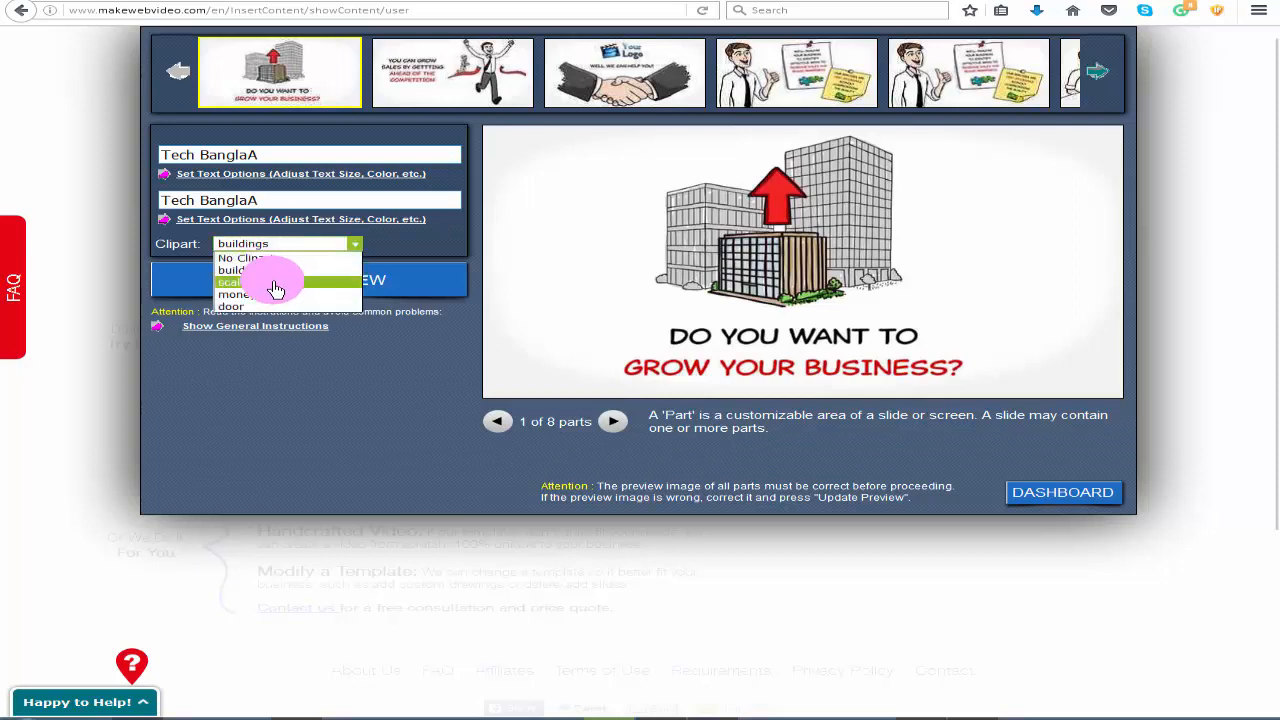
{"action": "left_click", "coordinate": [254, 294]}
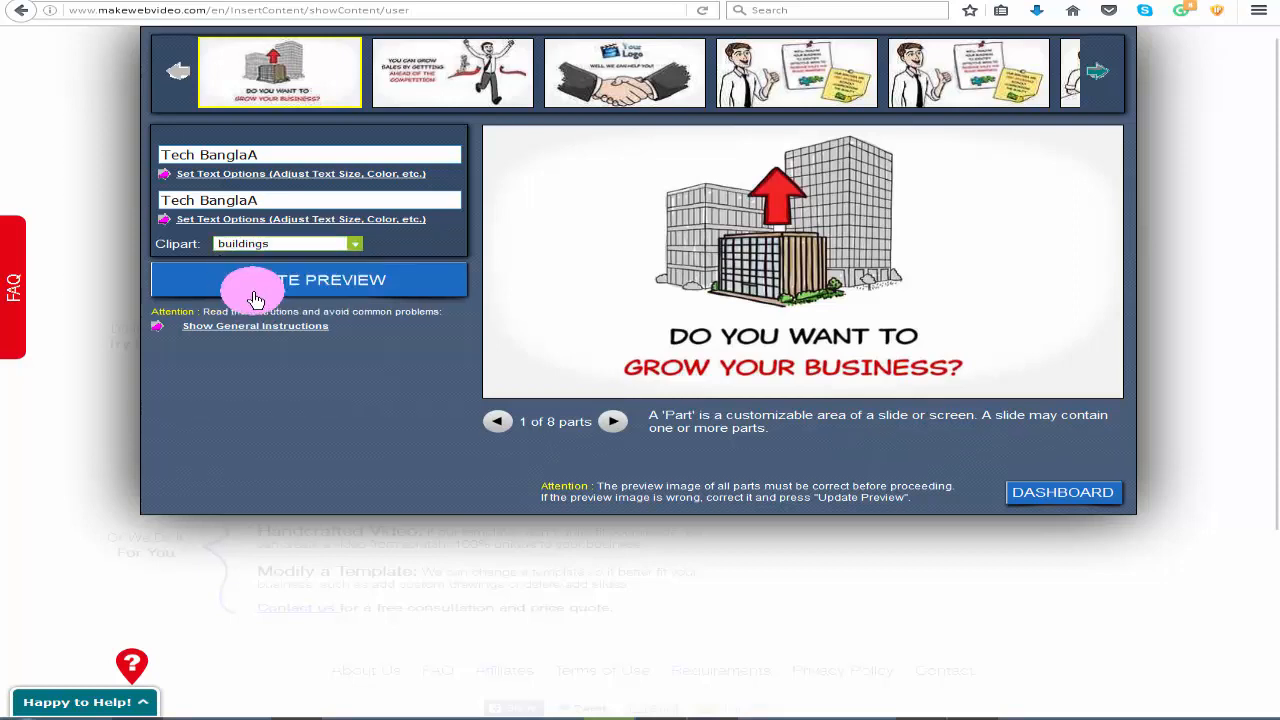
{"action": "left_click", "coordinate": [264, 280]}
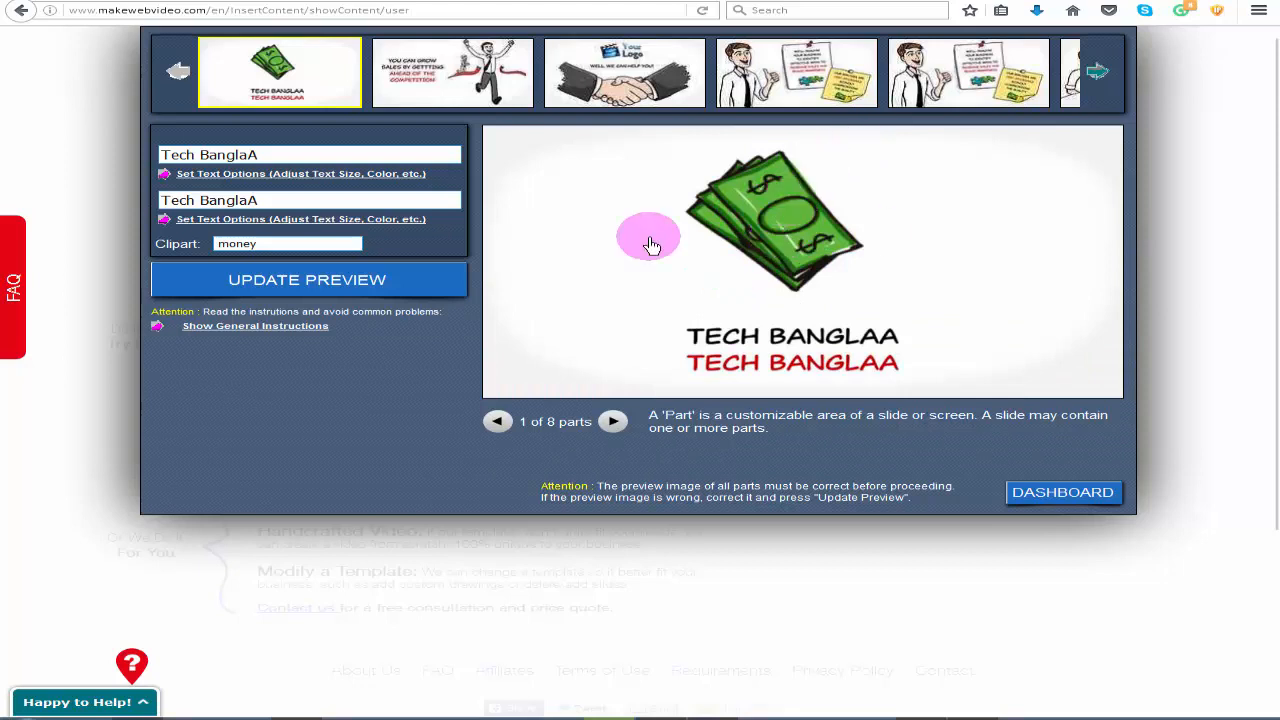
Set the first slide's clipart to door and update its preview
{"action": "left_click", "coordinate": [285, 244]}
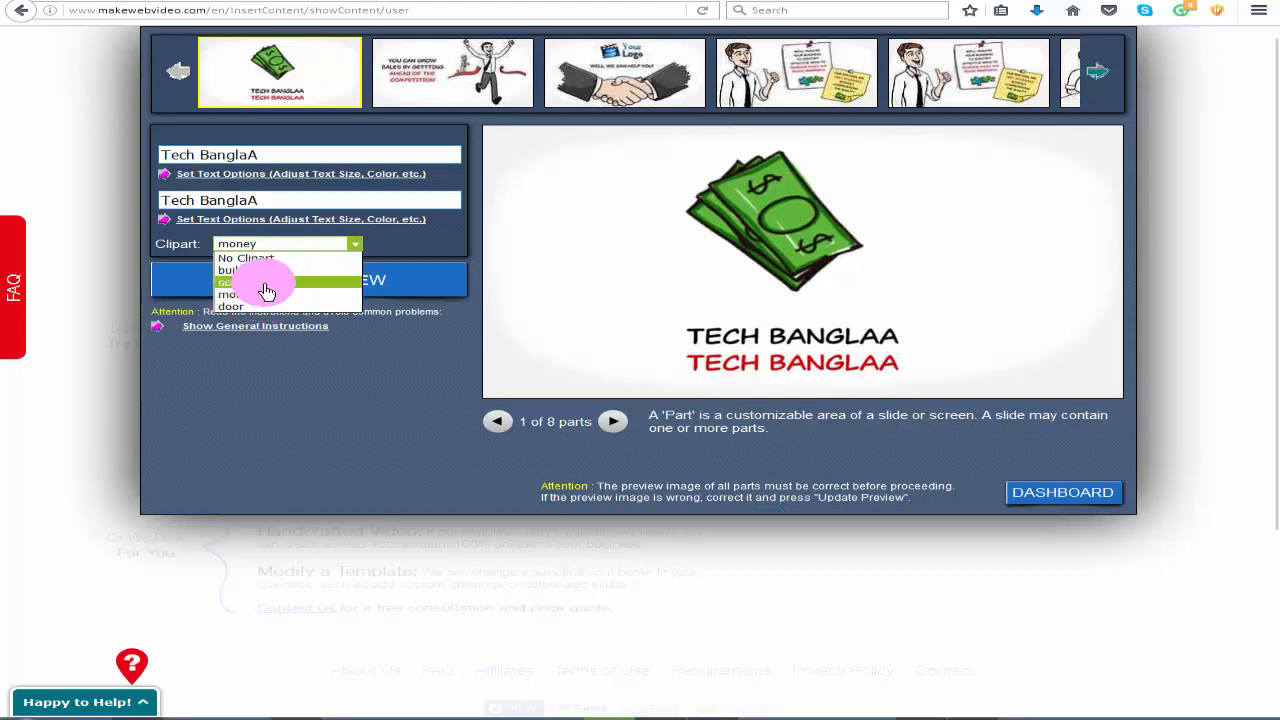
{"action": "left_click", "coordinate": [232, 306]}
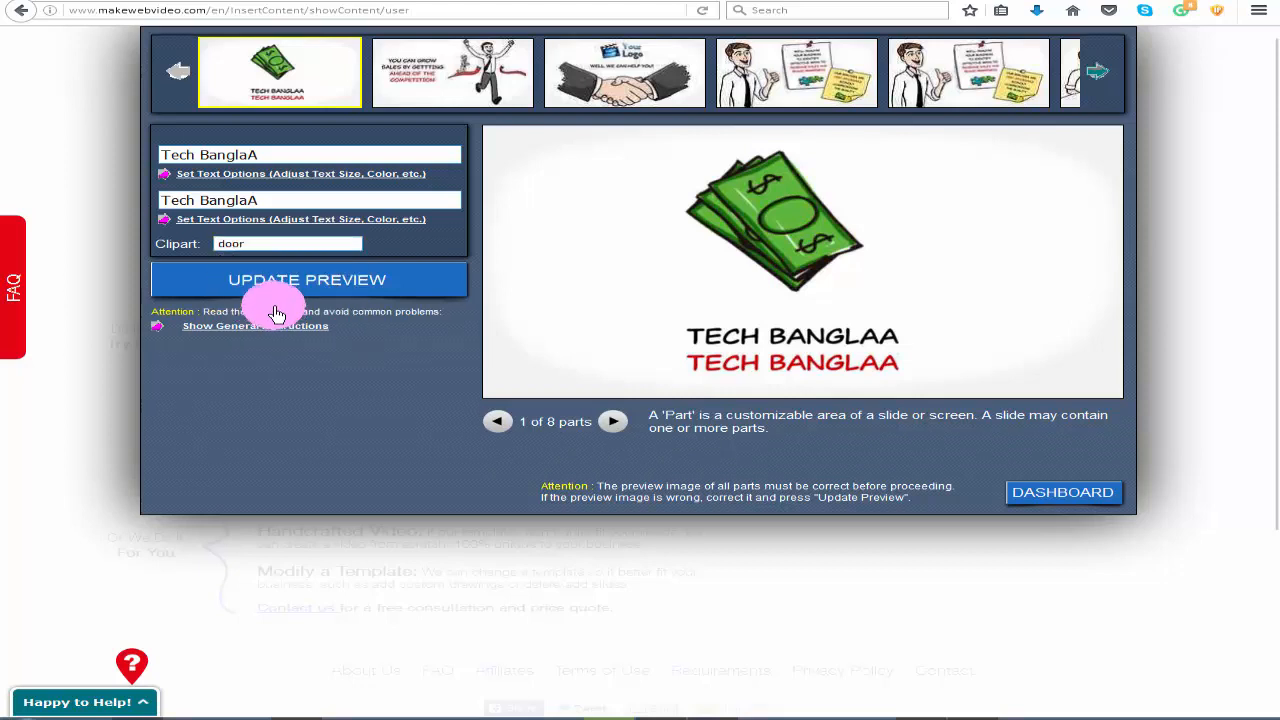
{"action": "left_click", "coordinate": [278, 288]}
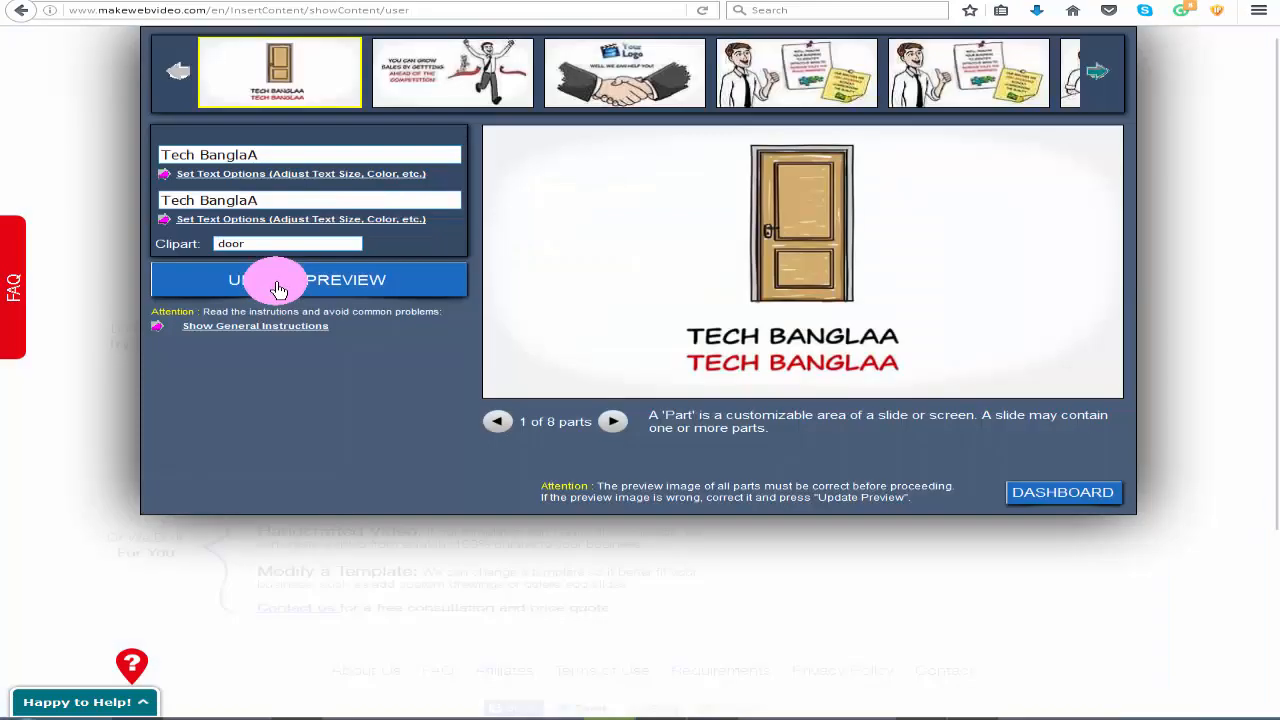
Replace the logo on the third slide with the middle second-row stock video from the Dancing category and update its preview
{"action": "left_click", "coordinate": [469, 63]}
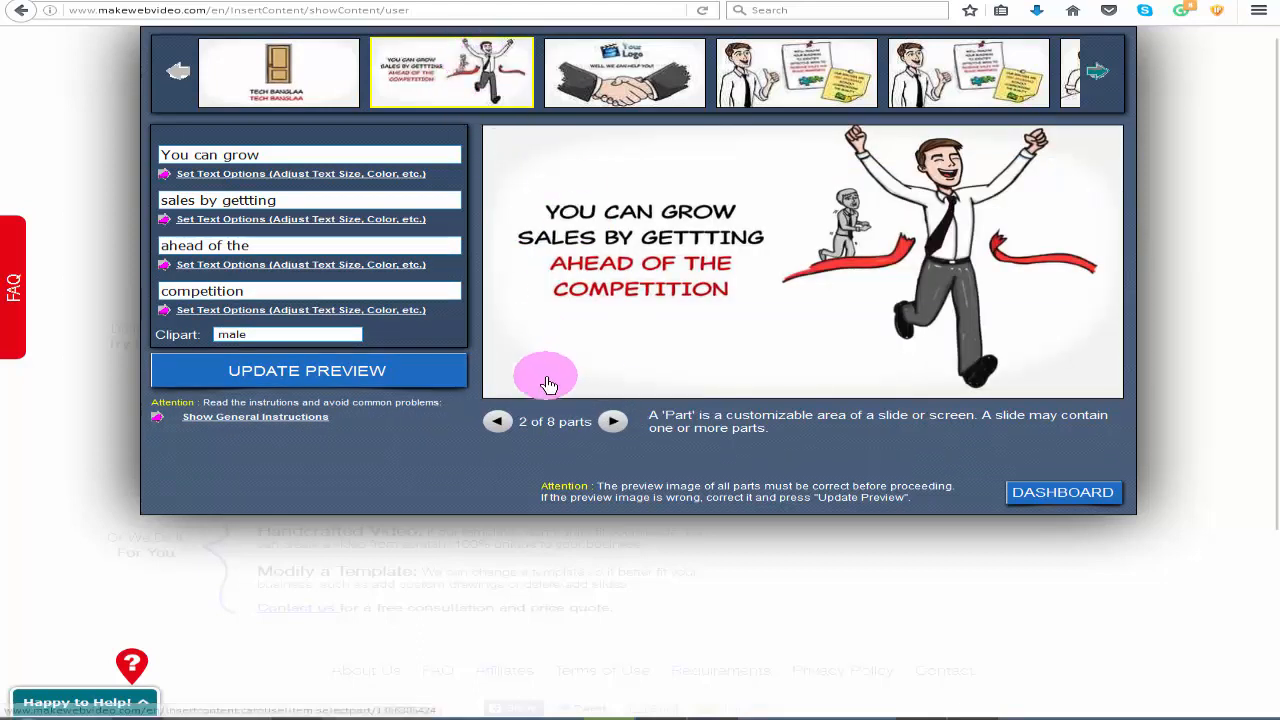
{"action": "left_click", "coordinate": [670, 92]}
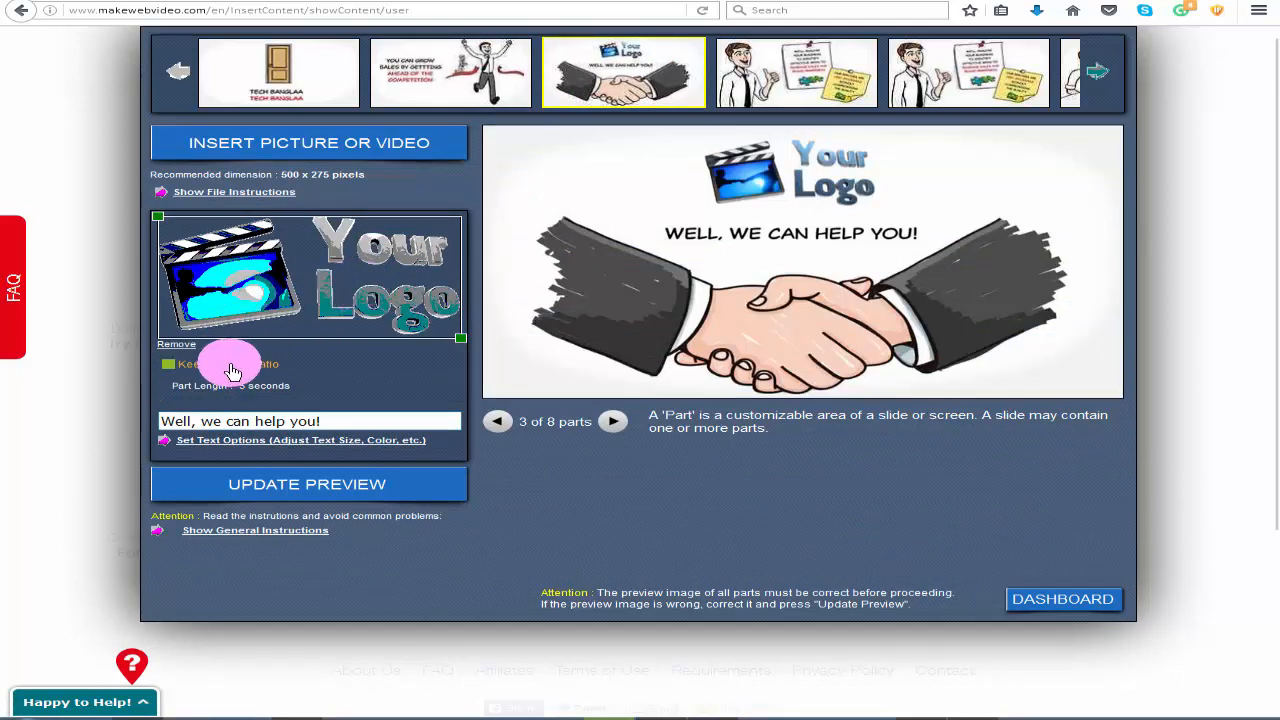
{"action": "left_click", "coordinate": [185, 350]}
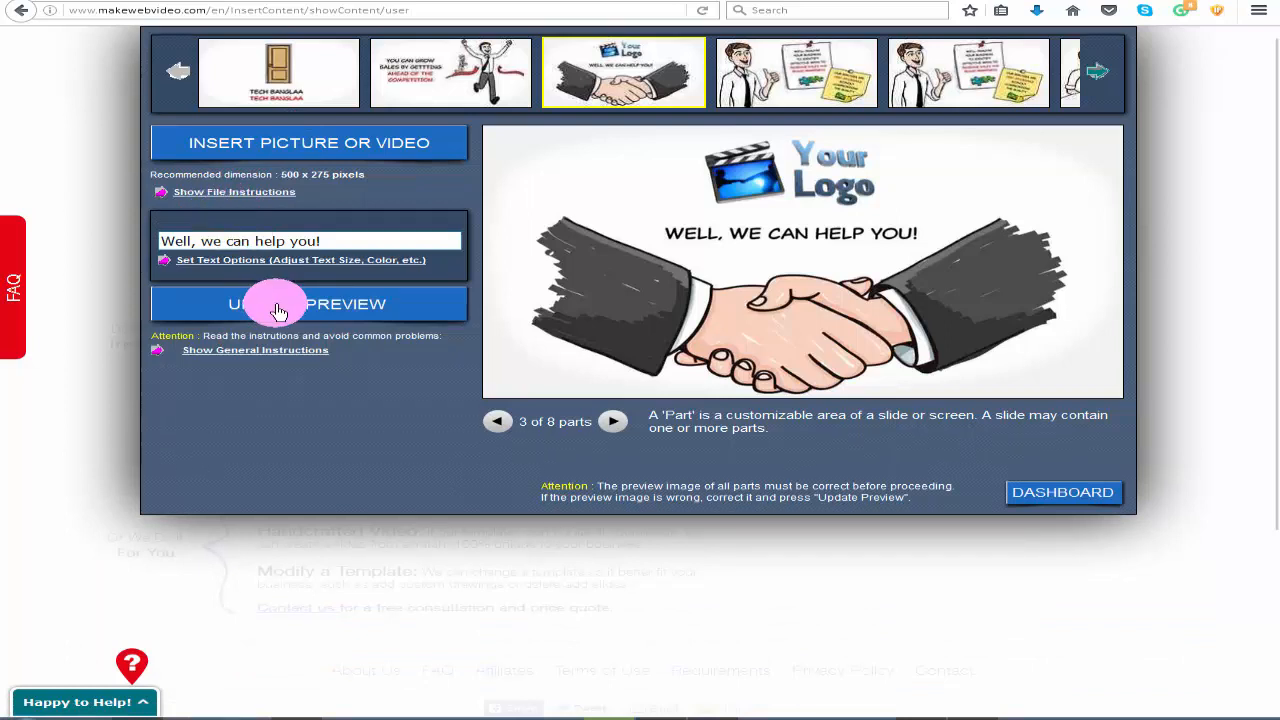
{"action": "left_click", "coordinate": [257, 150]}
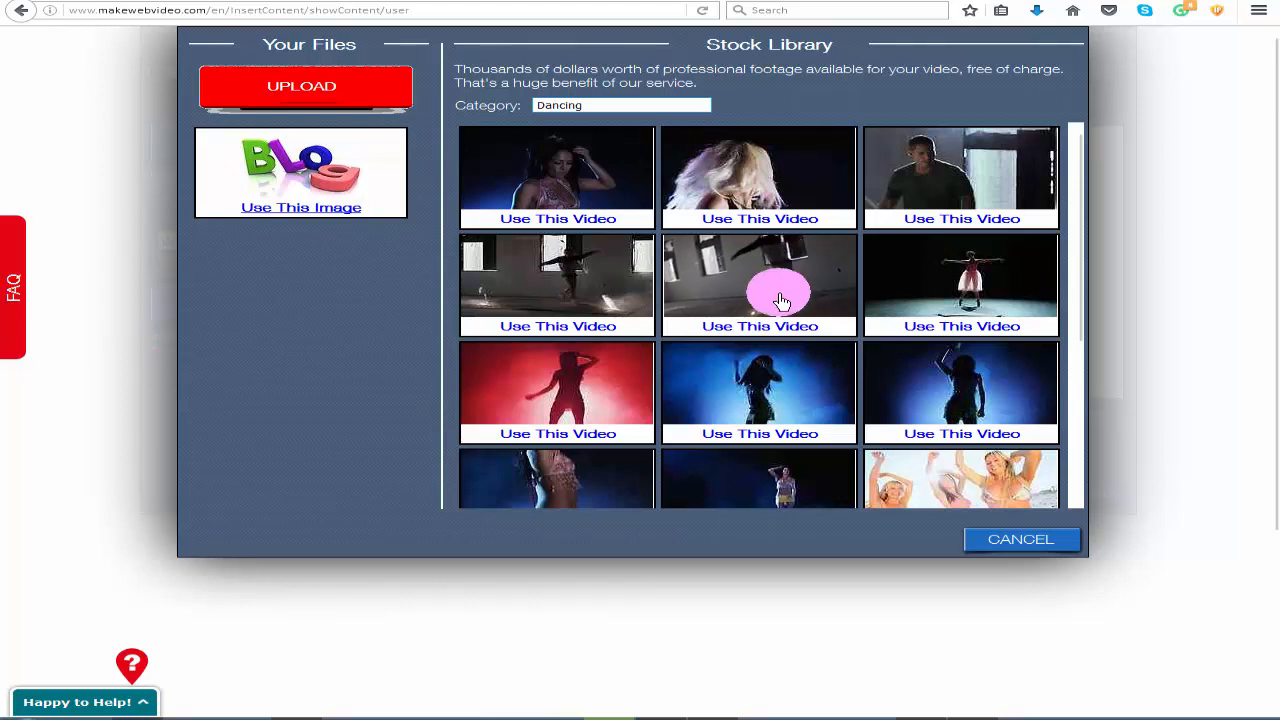
{"action": "left_click", "coordinate": [765, 323]}
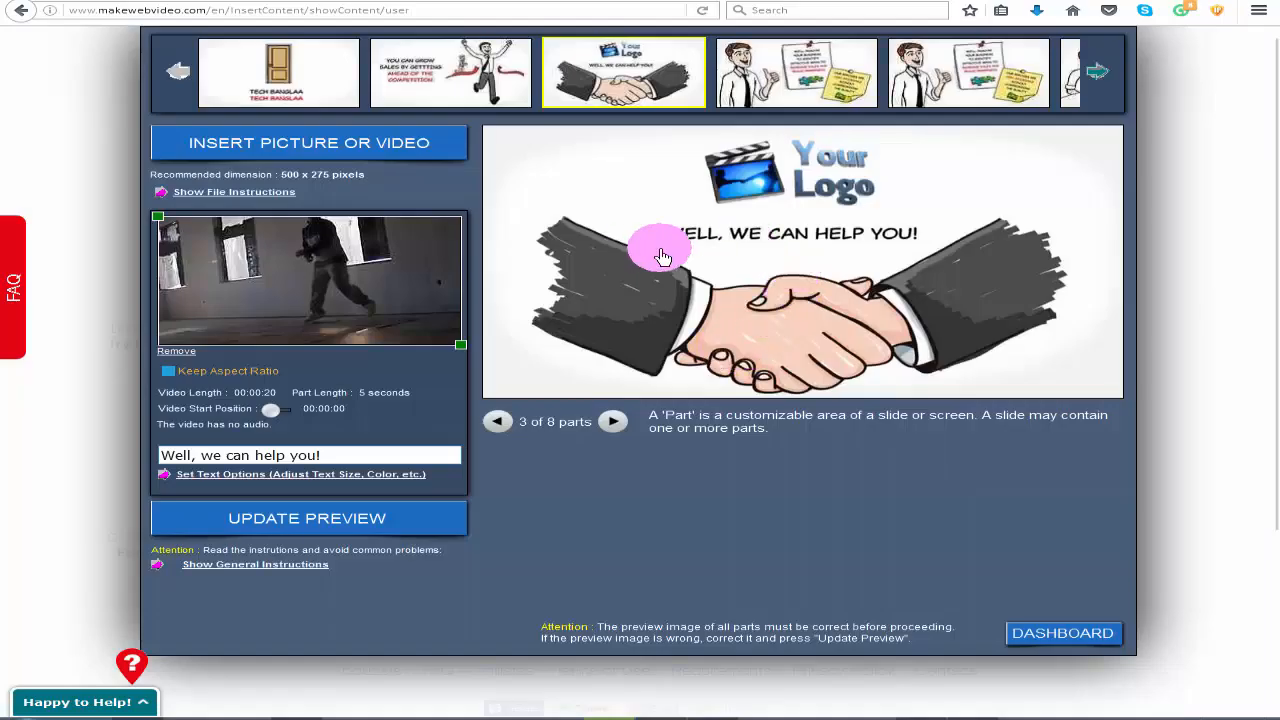
{"action": "left_click", "coordinate": [297, 533]}
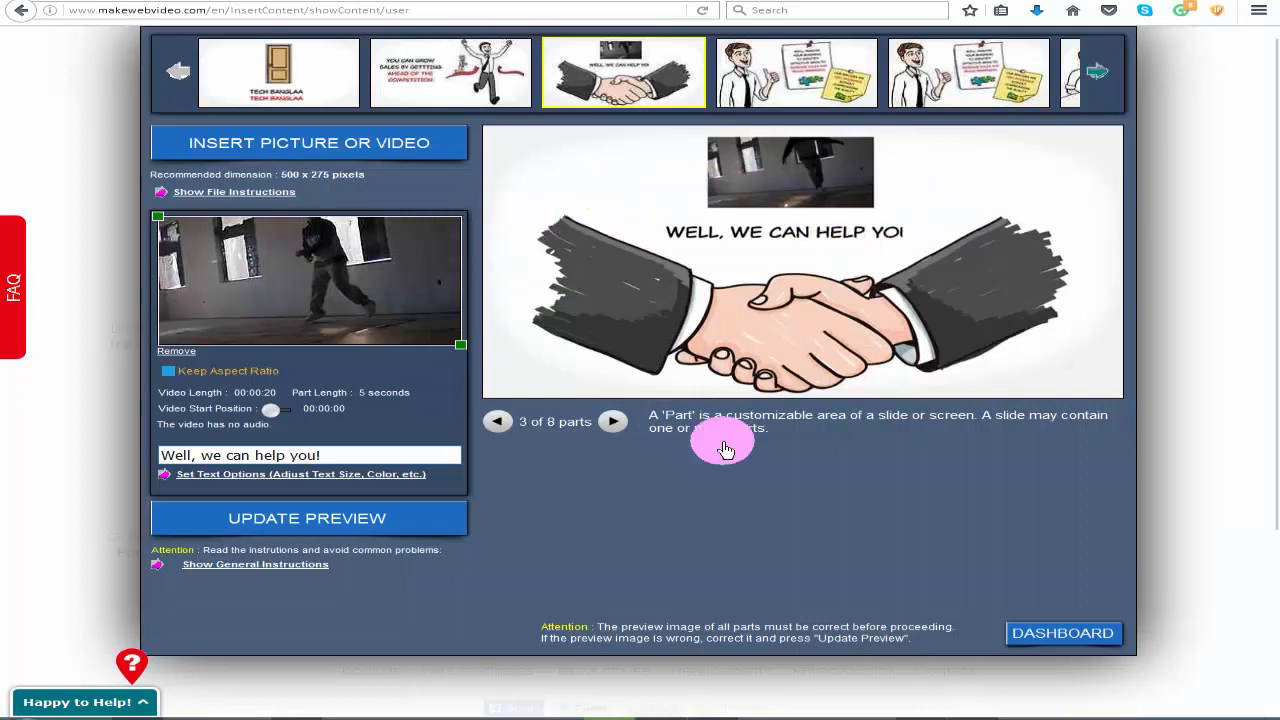
{"action": "left_click", "coordinate": [980, 718]}
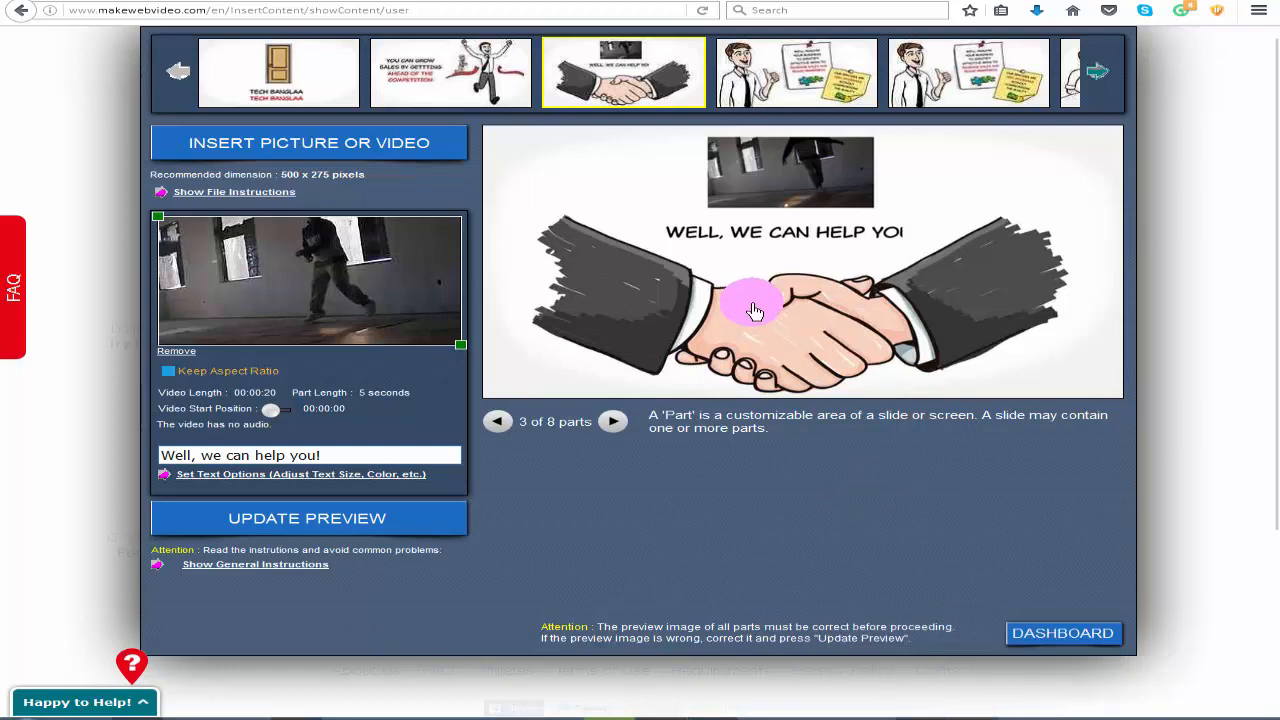
Open the last slide and replace its call-us text with "tech bangla"
{"action": "left_click", "coordinate": [1097, 74]}
{"action": "left_click", "coordinate": [1097, 76]}
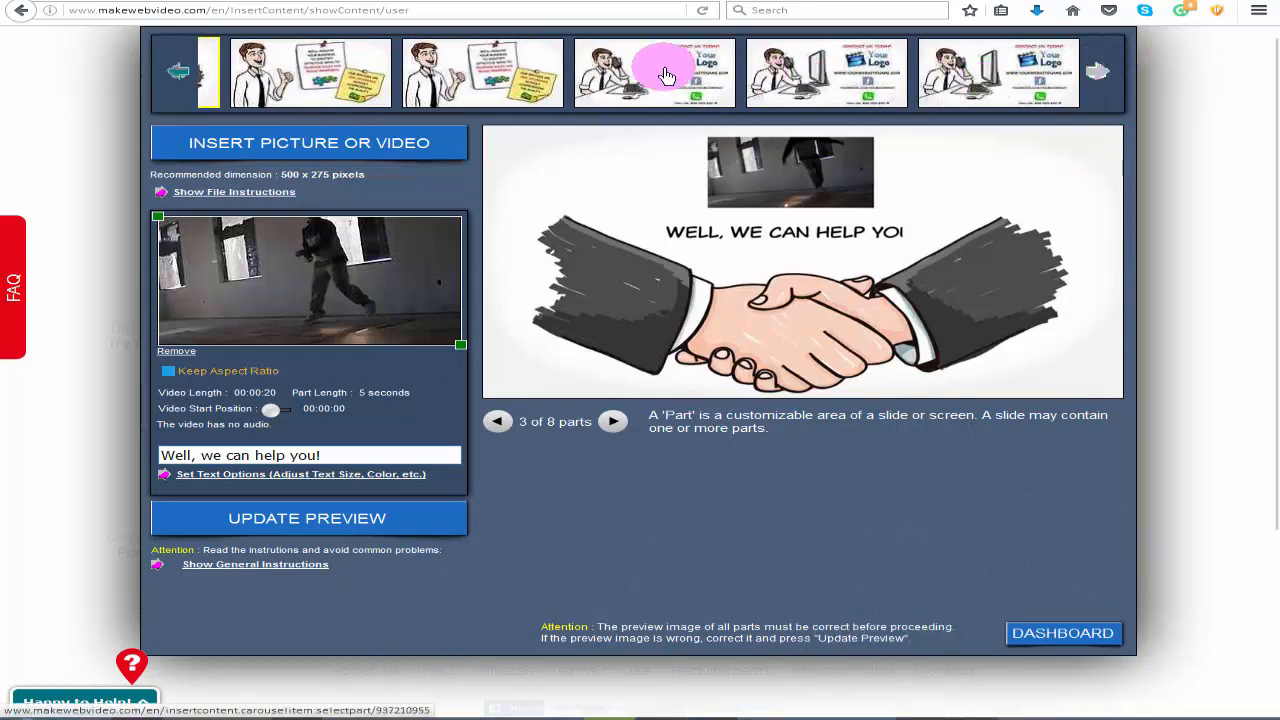
{"action": "left_click", "coordinate": [1020, 71]}
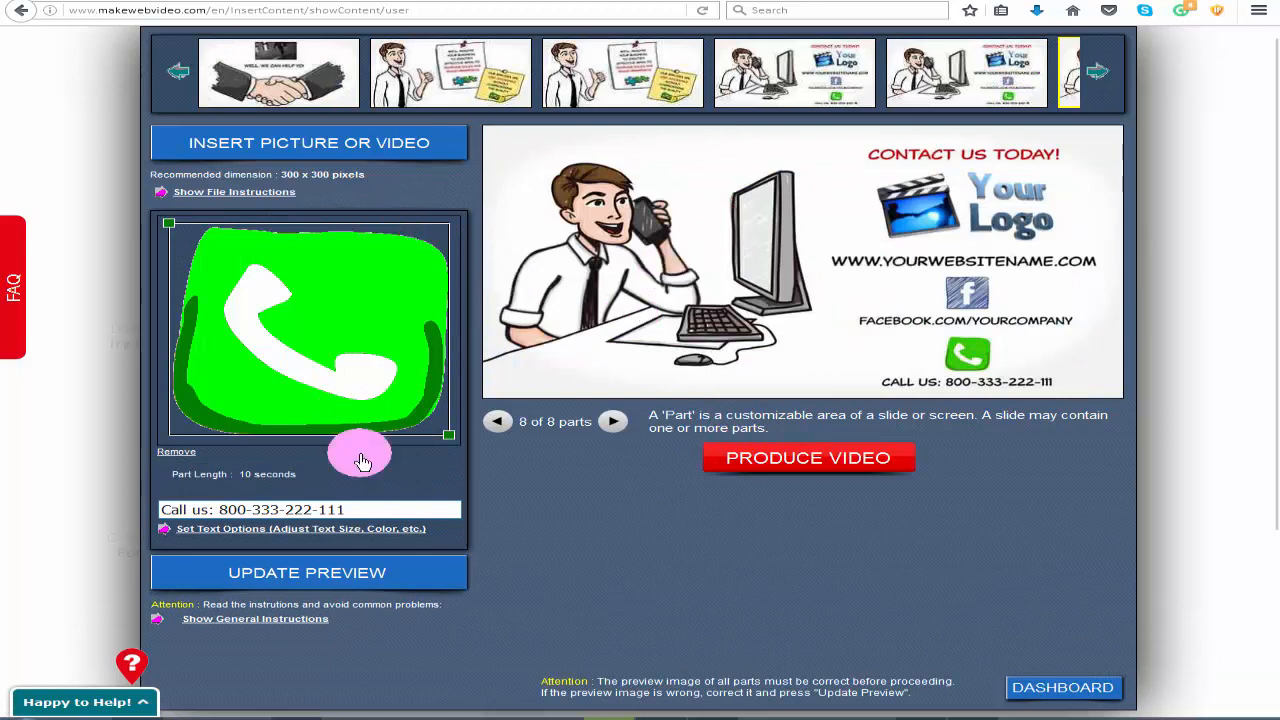
{"action": "left_click_drag", "start_coordinate": [323, 514], "coordinate": [129, 517]}
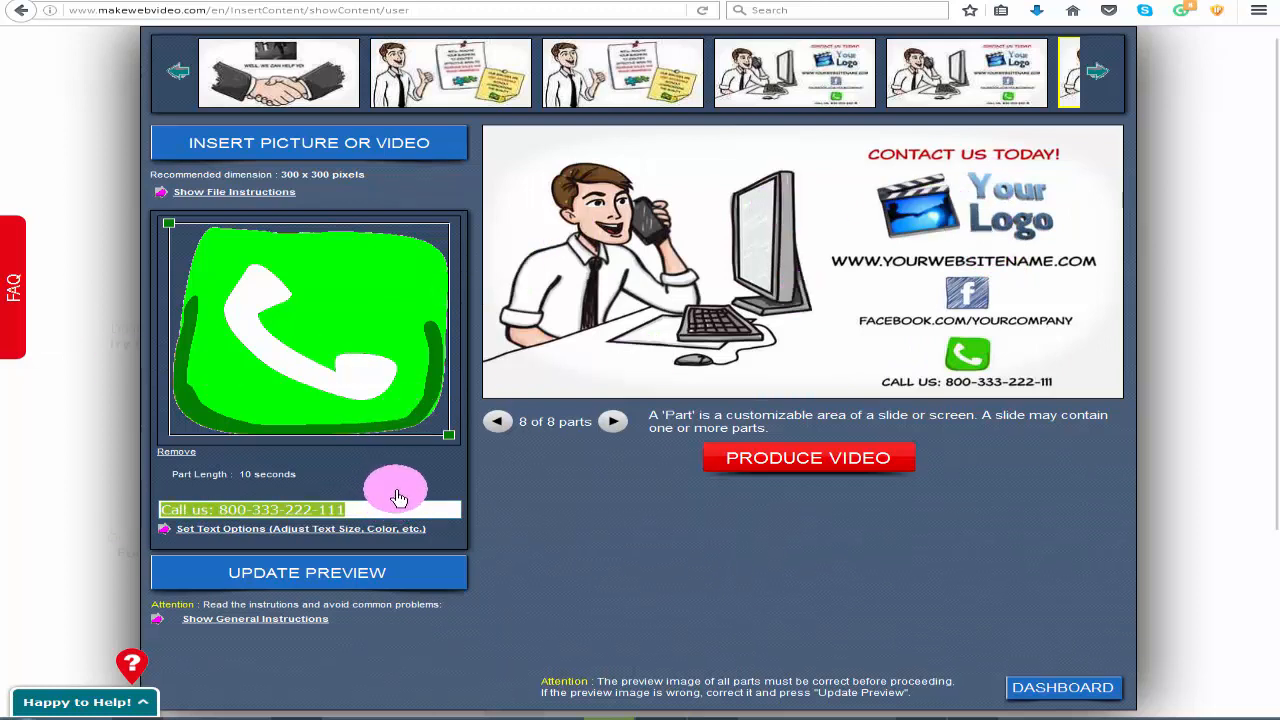
{"action": "left_click", "coordinate": [381, 518]}
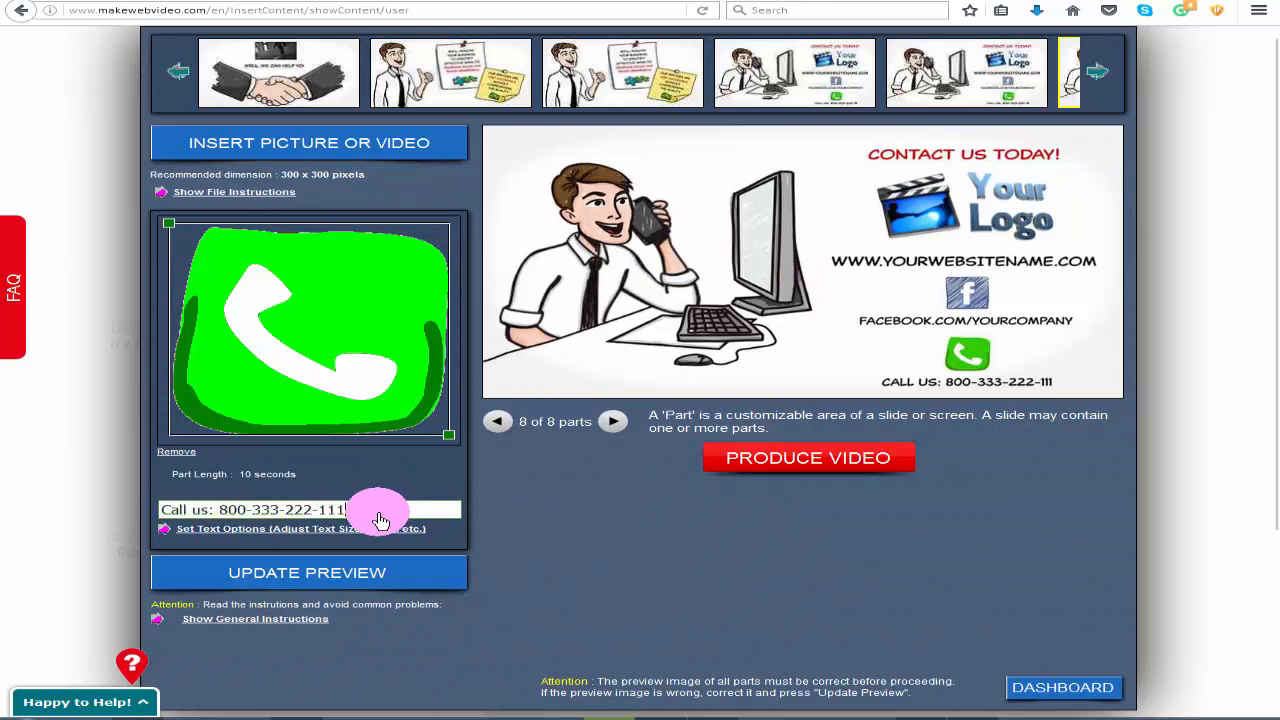
{"action": "left_click_drag", "start_coordinate": [381, 518], "coordinate": [97, 535]}
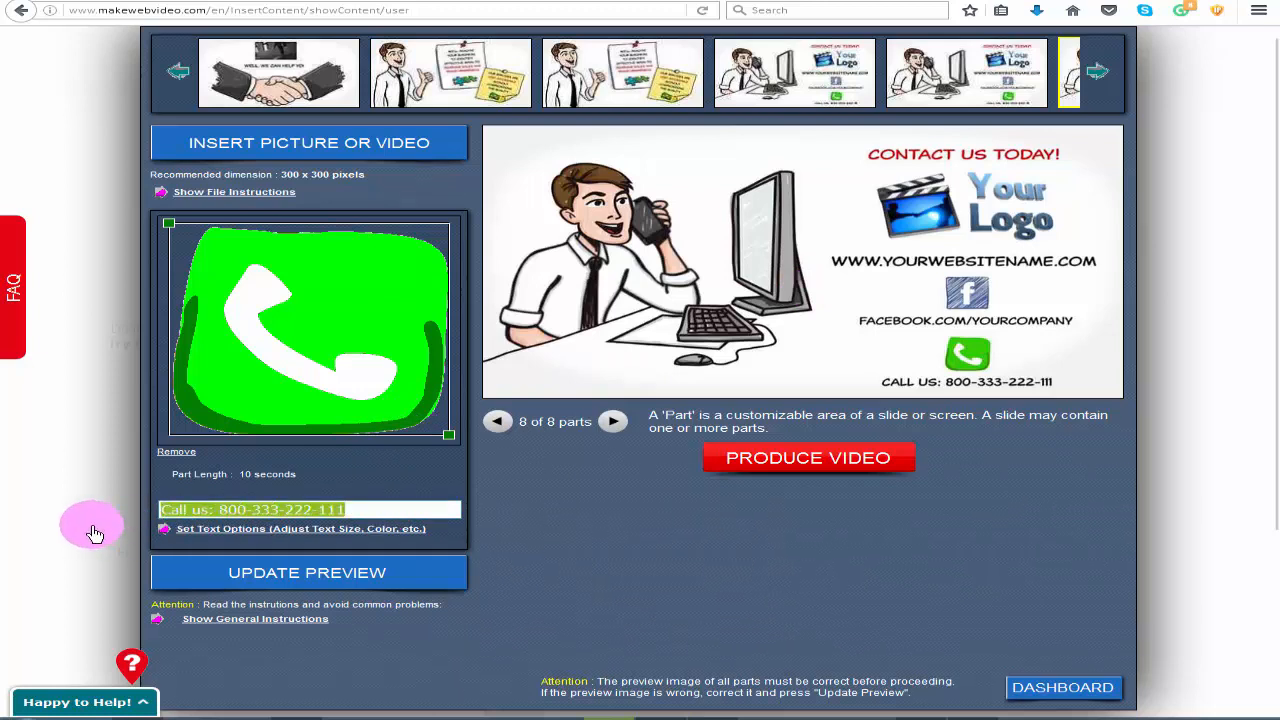
{"action": "type", "text": "tech bangla"}
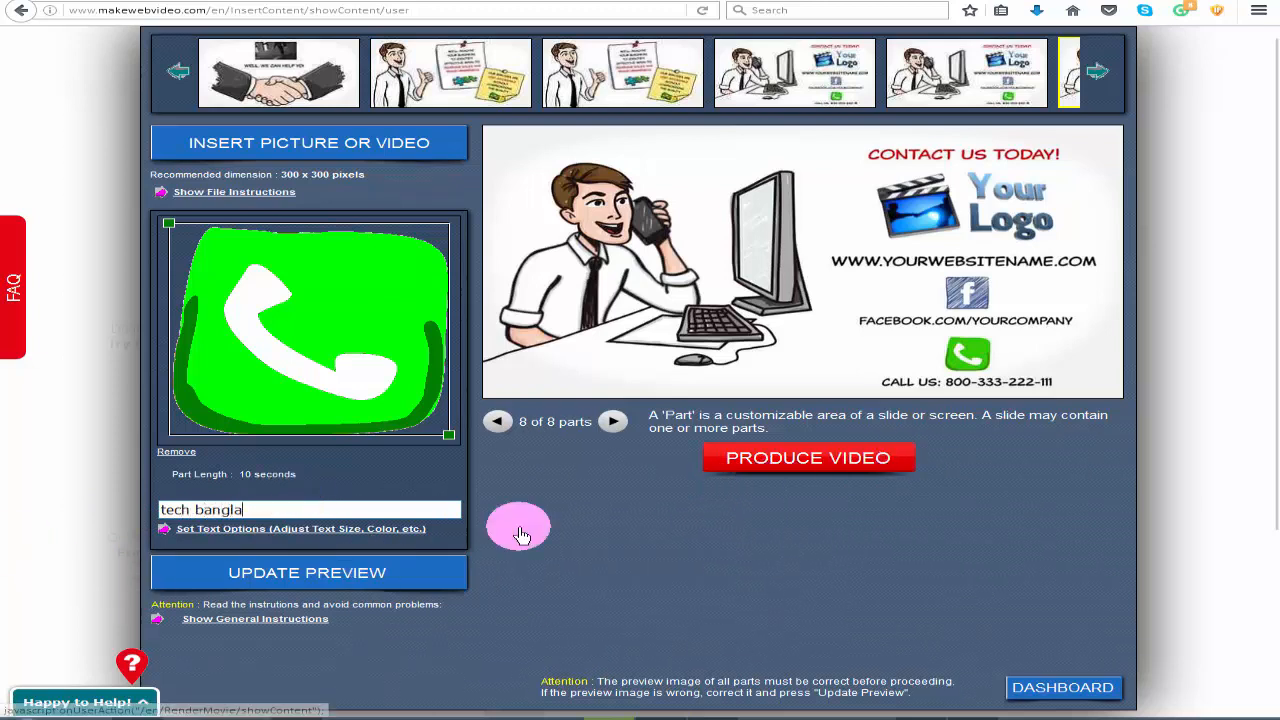
Proceed to video production and produce the preview video of the project
{"action": "left_click", "coordinate": [855, 466]}
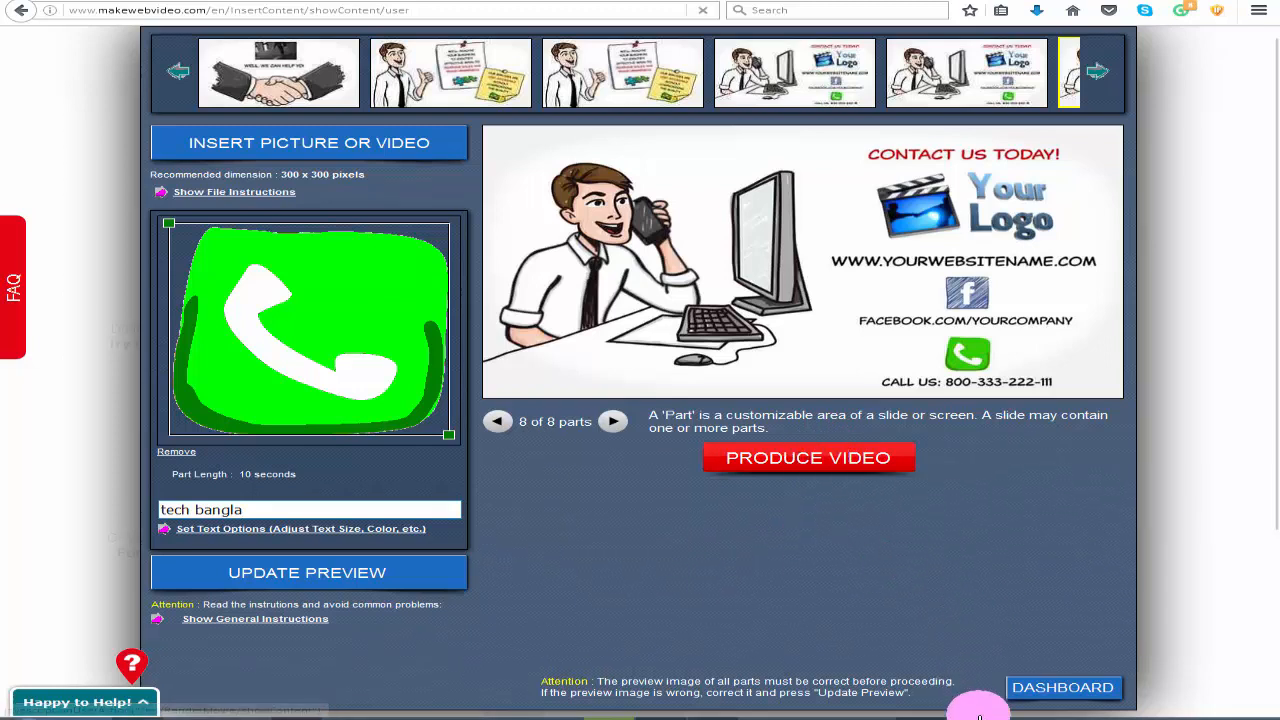
{"action": "mouse_move", "coordinate": [985, 715]}
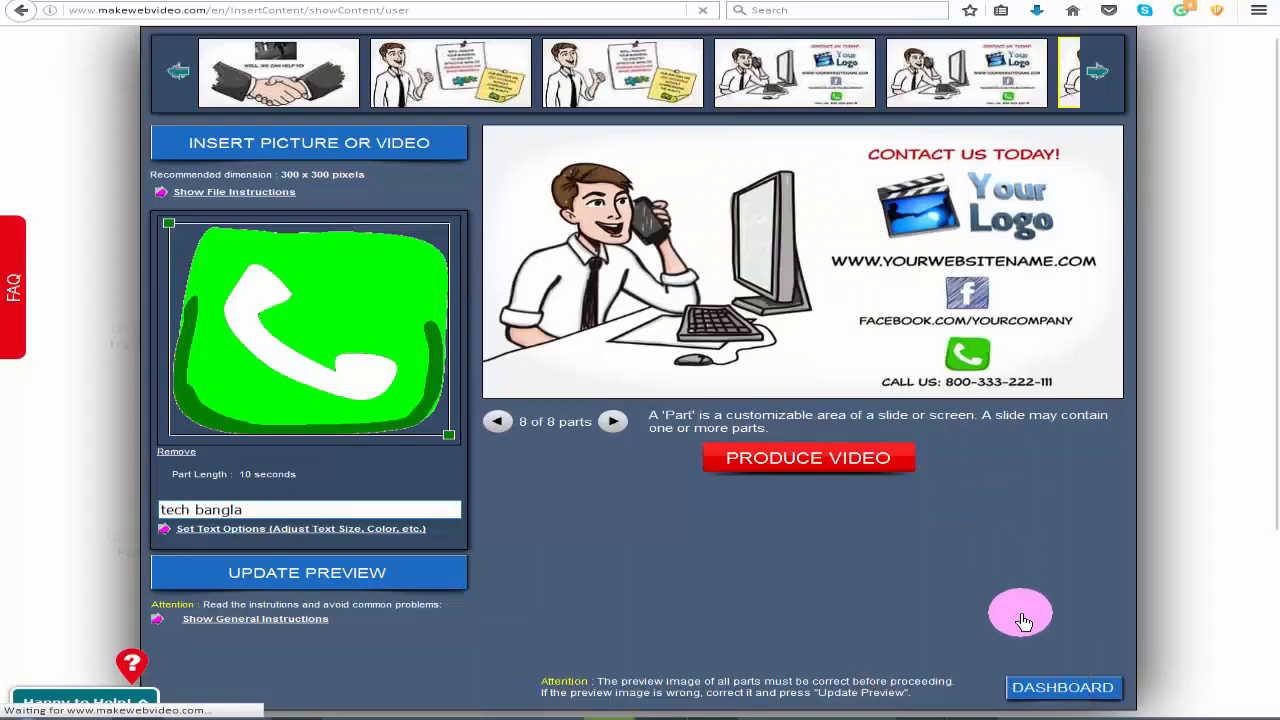
{"action": "mouse_move", "coordinate": [1003, 684]}
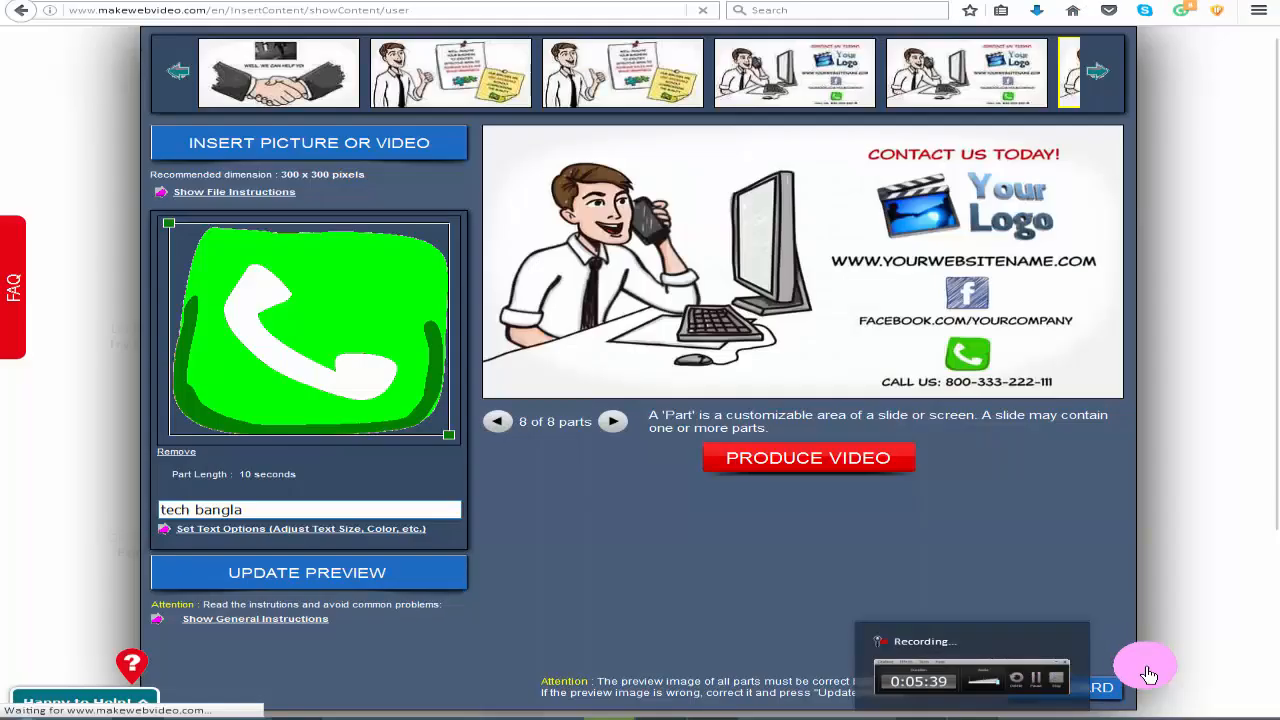
{"action": "left_click", "coordinate": [972, 680]}
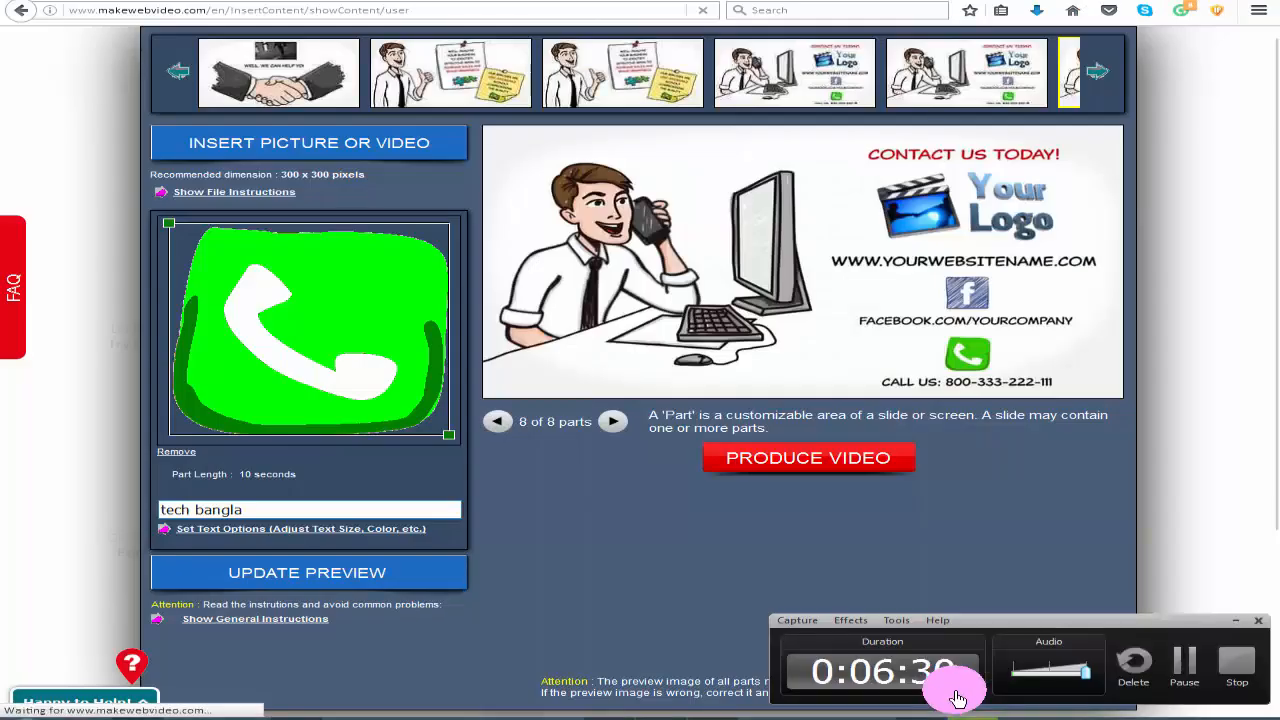
{"action": "left_click", "coordinate": [1236, 620]}
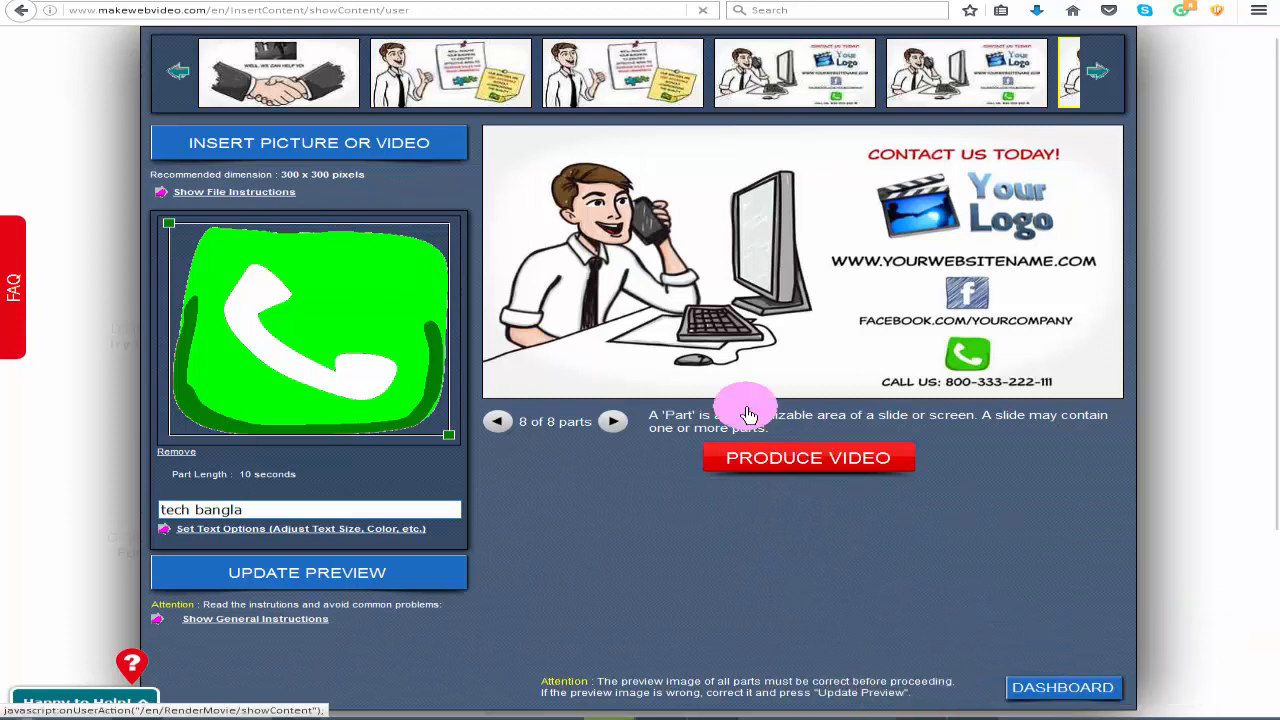
{"action": "left_click", "coordinate": [851, 455]}
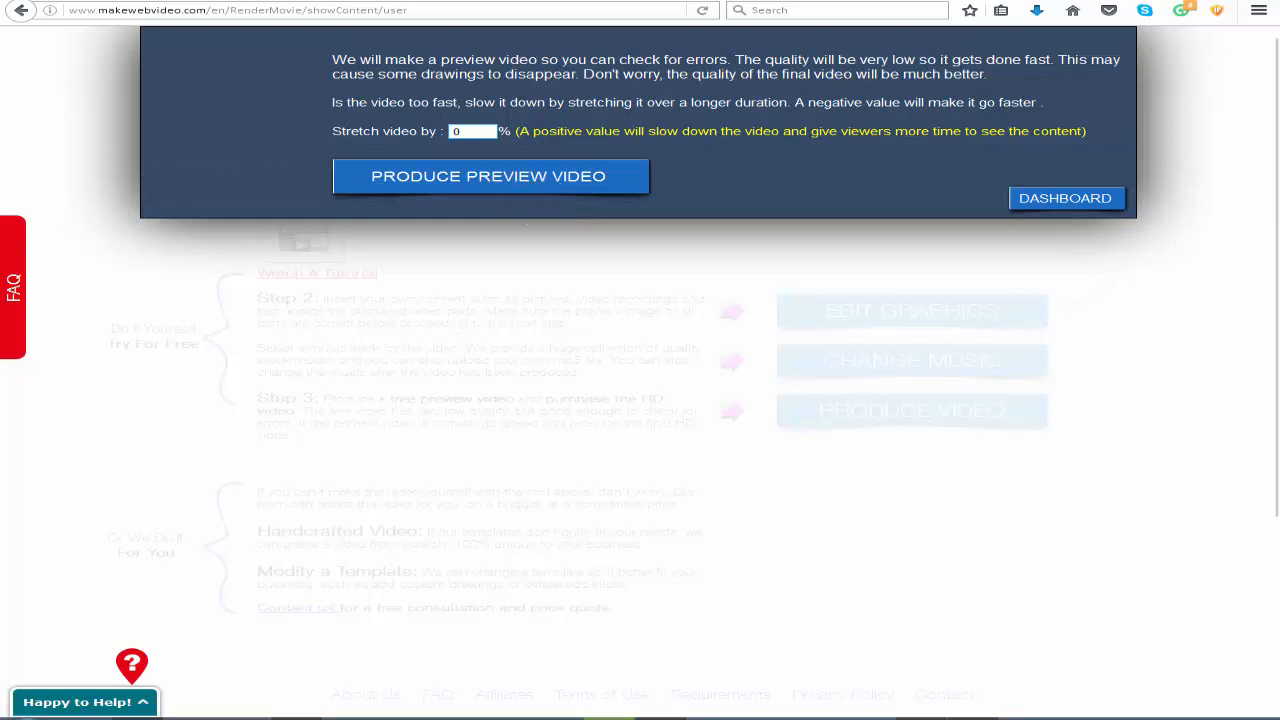
{"action": "left_click", "coordinate": [477, 183]}
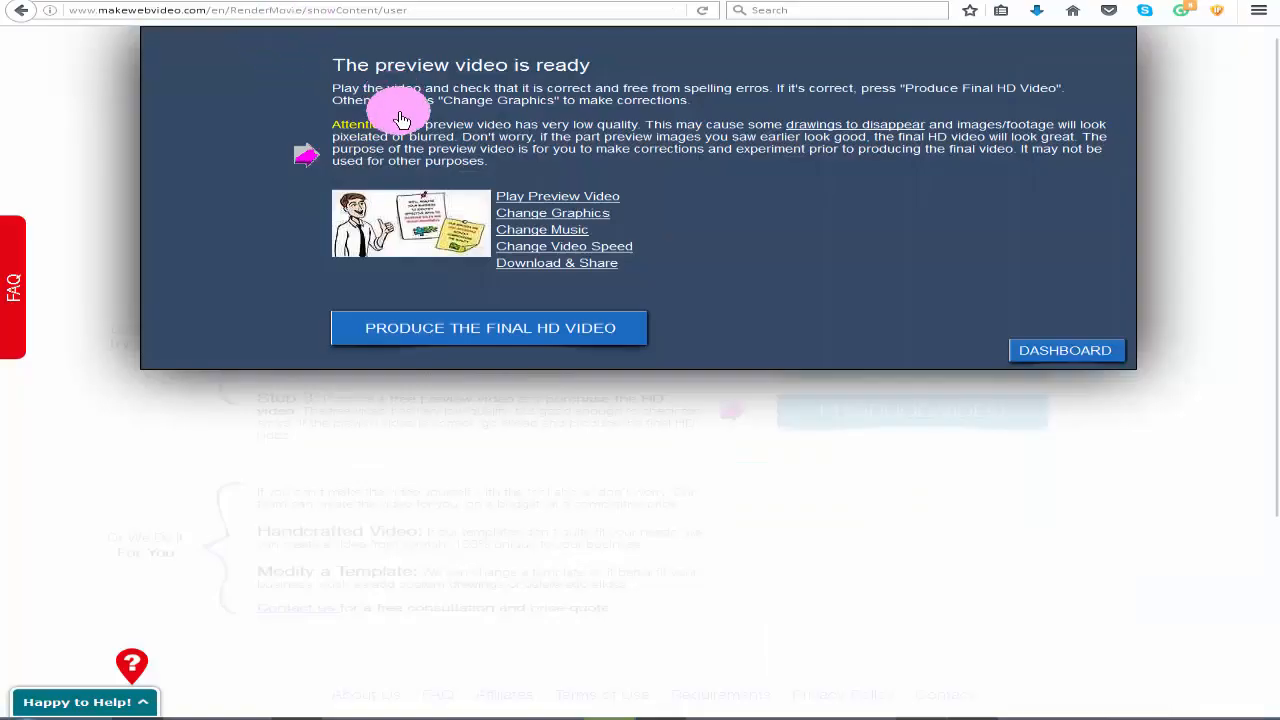
Play the finished preview video in full screen and rewind it to the opening slide to check the content
{"action": "left_click", "coordinate": [531, 203]}
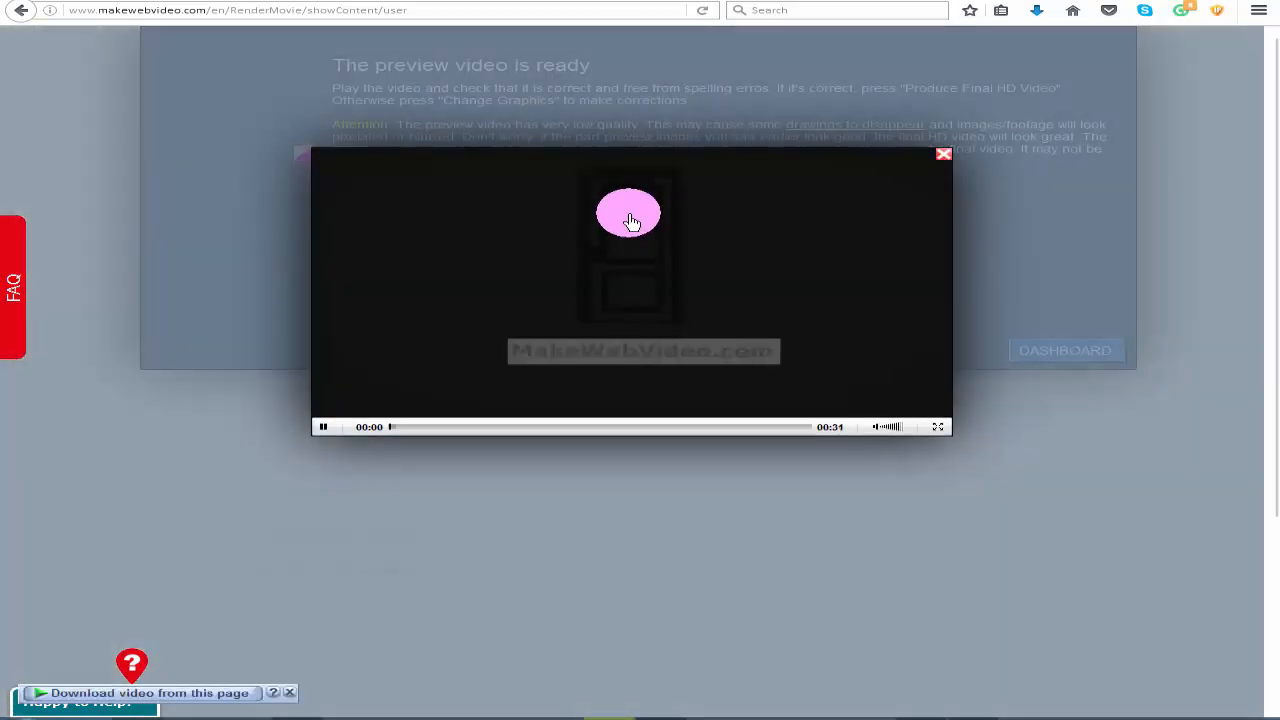
{"action": "scroll", "coordinate": [660, 716], "scroll_direction": "up", "scroll_amount": 4}
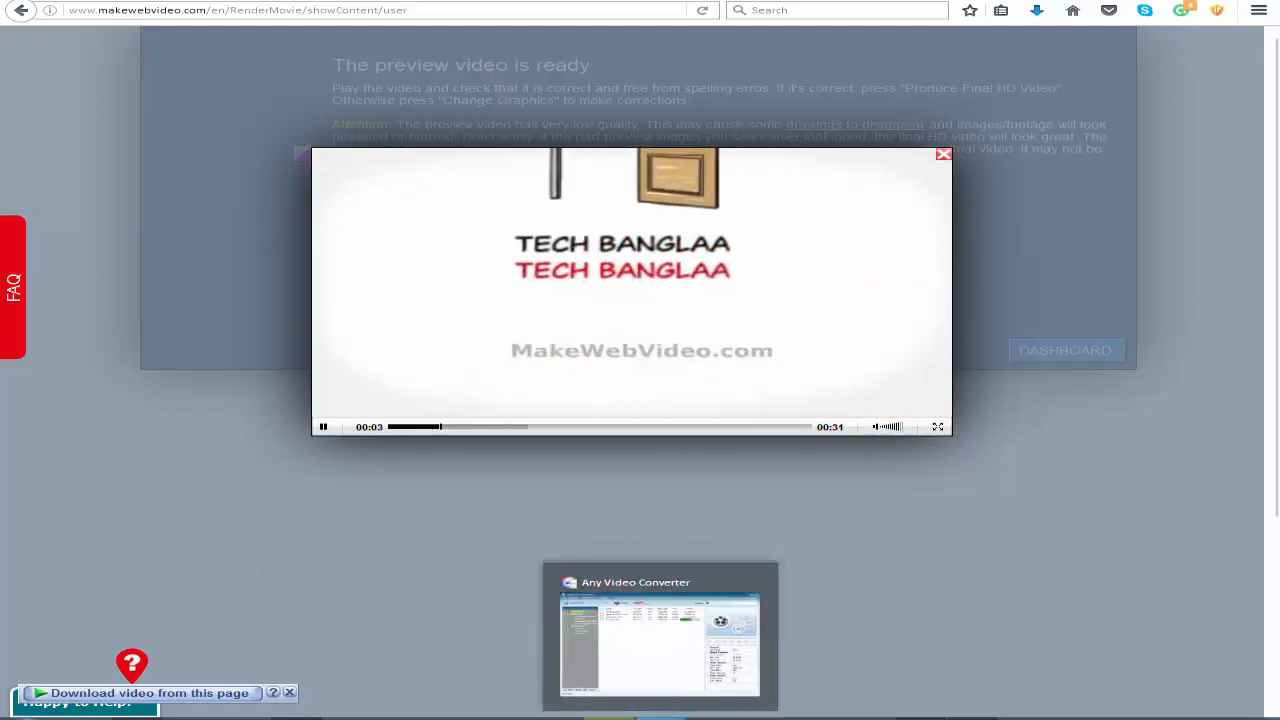
{"action": "scroll", "coordinate": [660, 716], "scroll_direction": "down", "scroll_amount": 3}
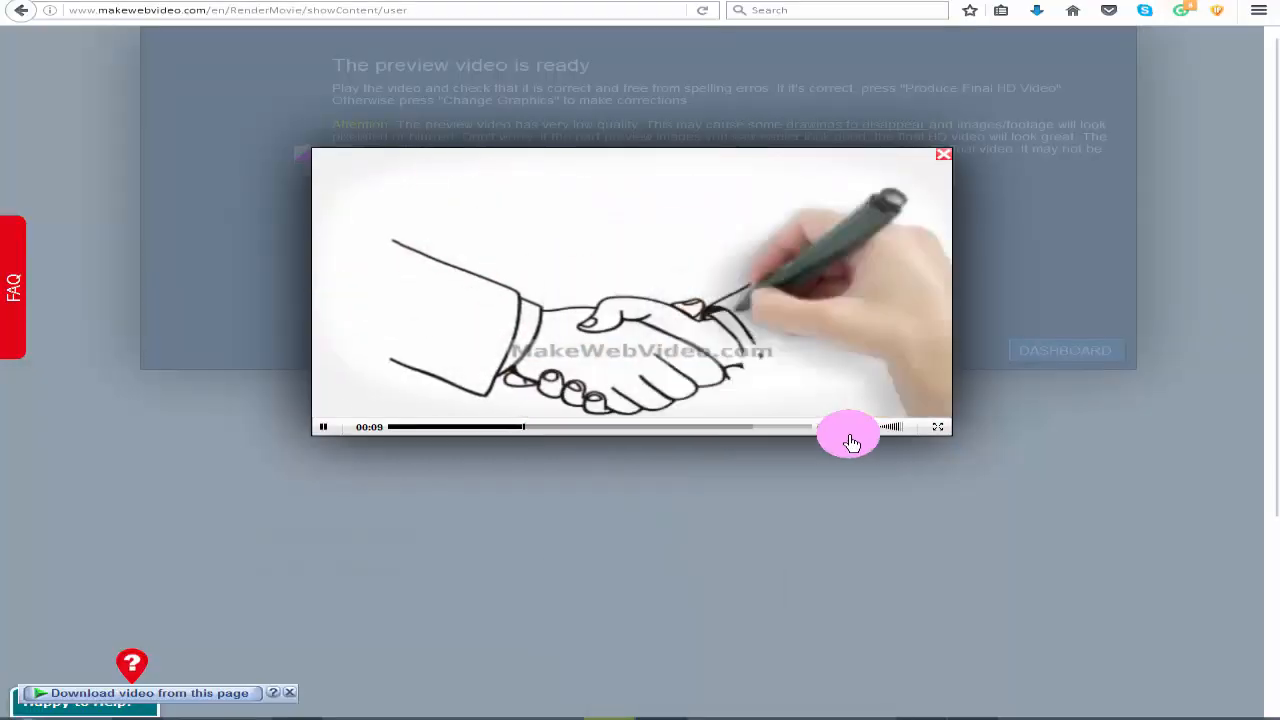
{"action": "left_click", "coordinate": [942, 428]}
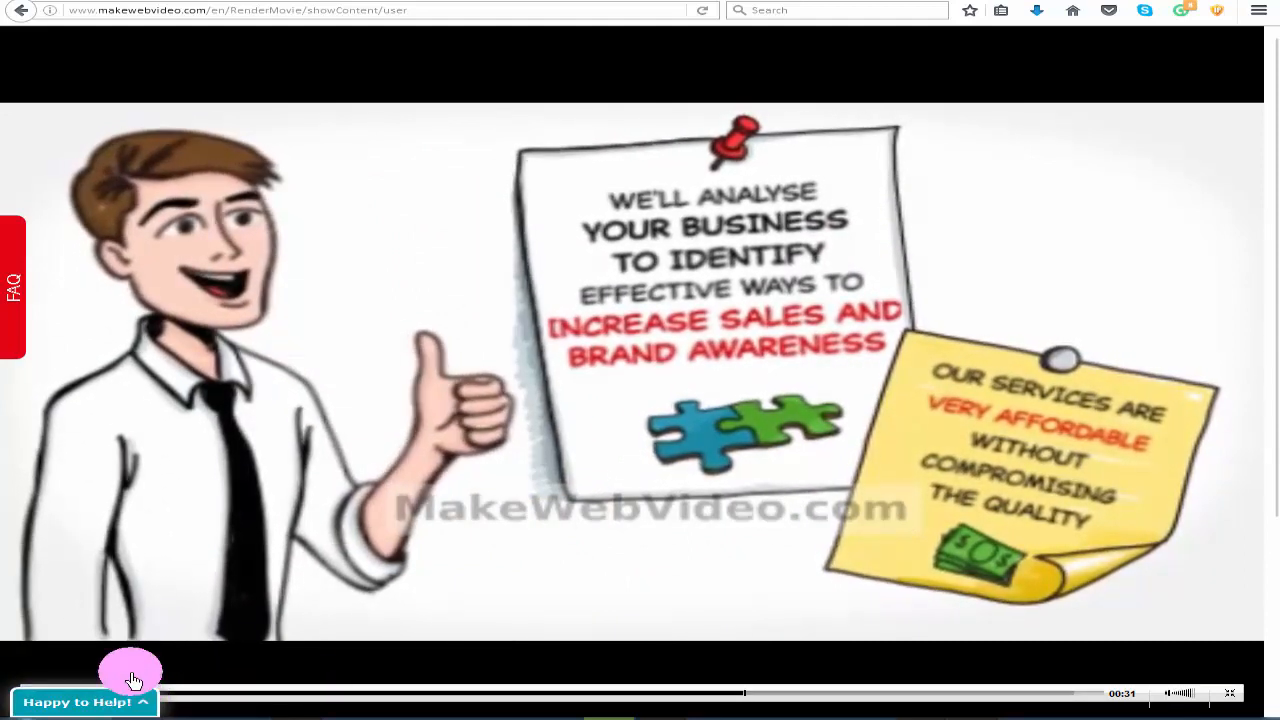
{"action": "left_click", "coordinate": [170, 693]}
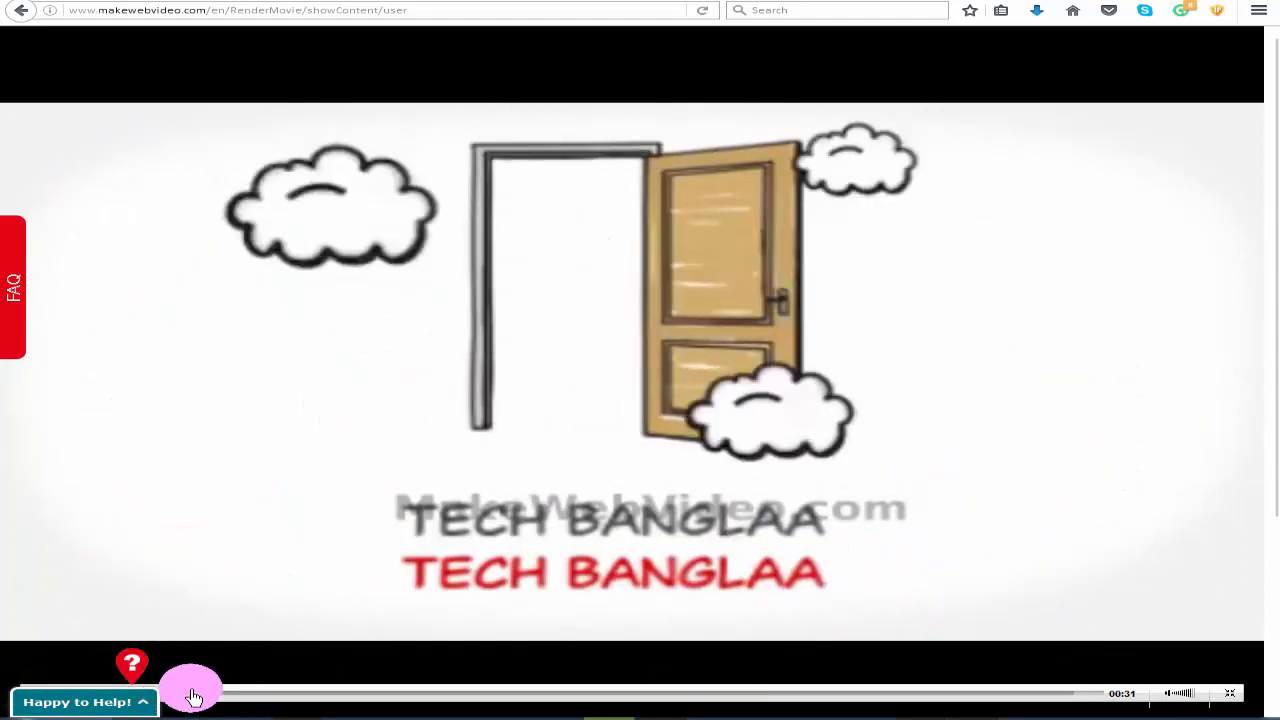
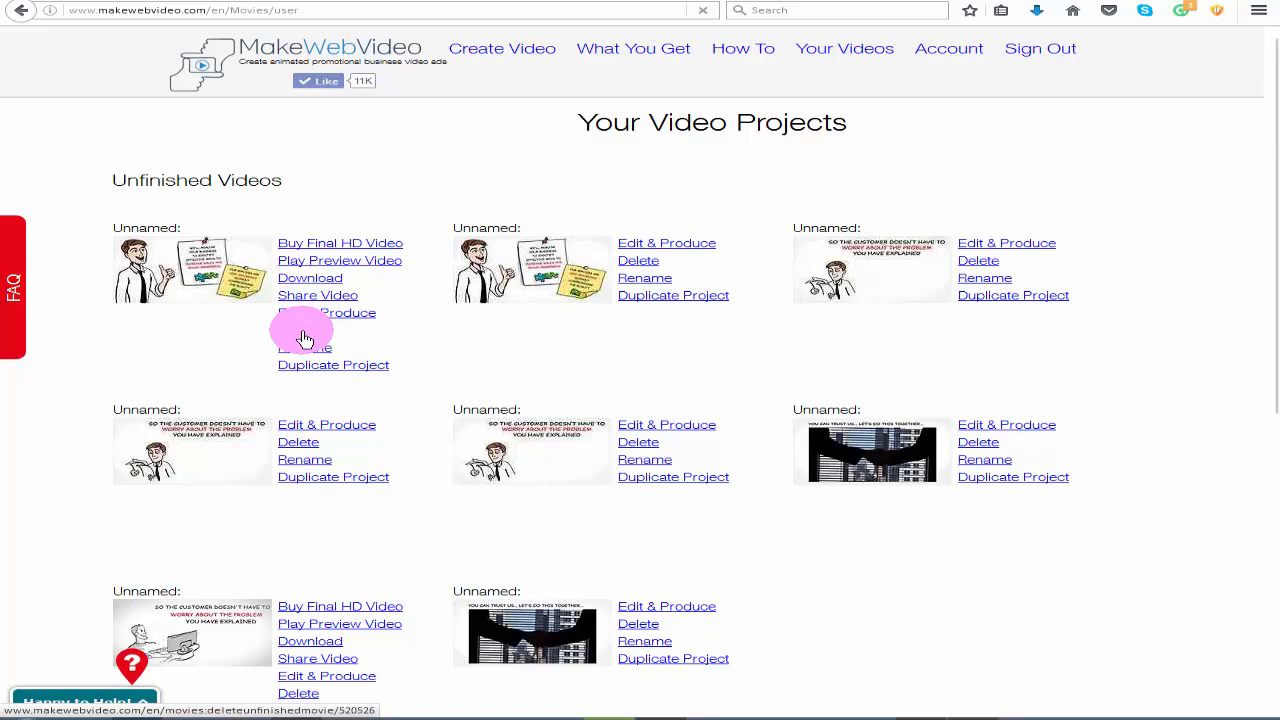
Switch to the YouTube channel page, try to play the trailer for new visitors, and return to the returning-subscribers view
{"action": "left_click", "coordinate": [305, 340]}
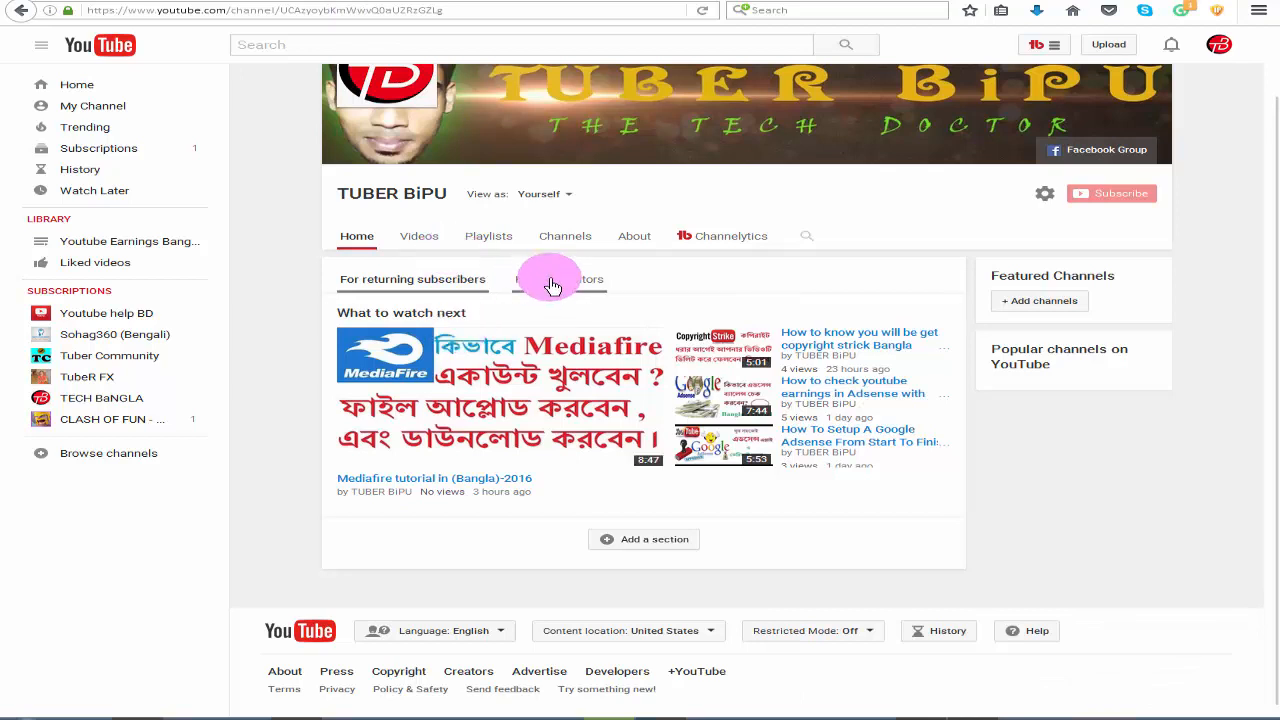
{"action": "left_click", "coordinate": [537, 286]}
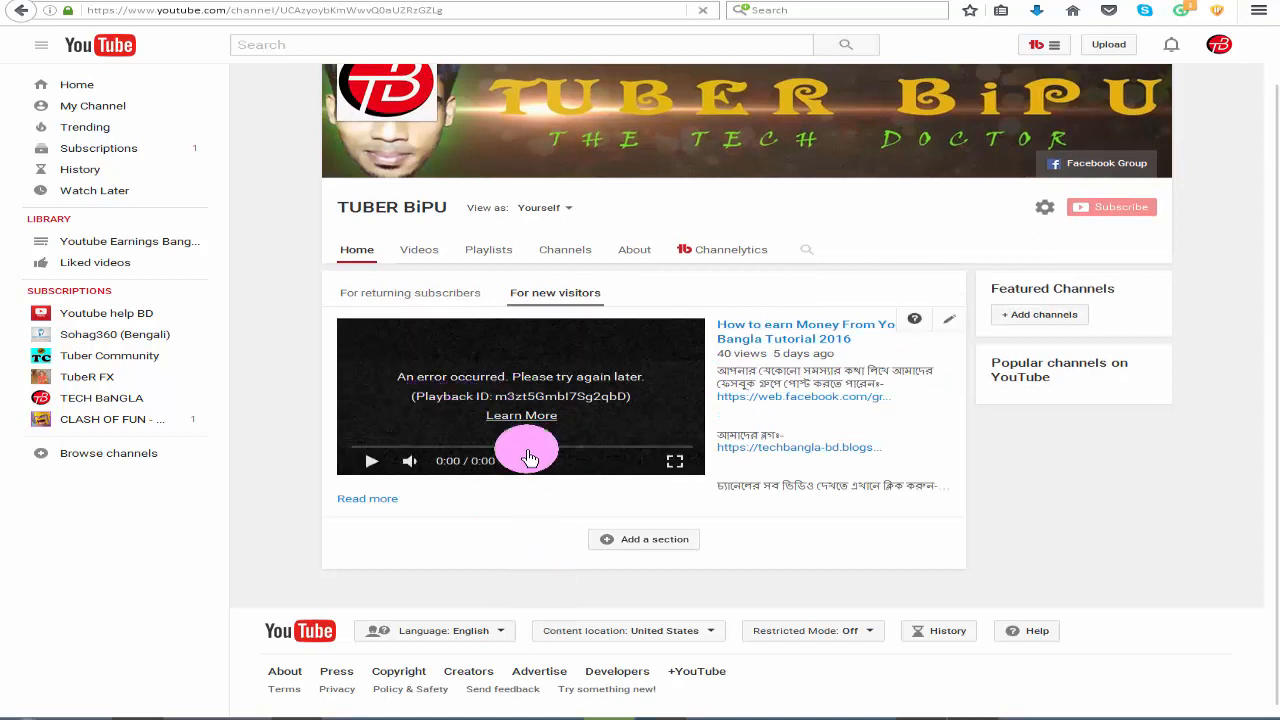
{"action": "left_click", "coordinate": [371, 461]}
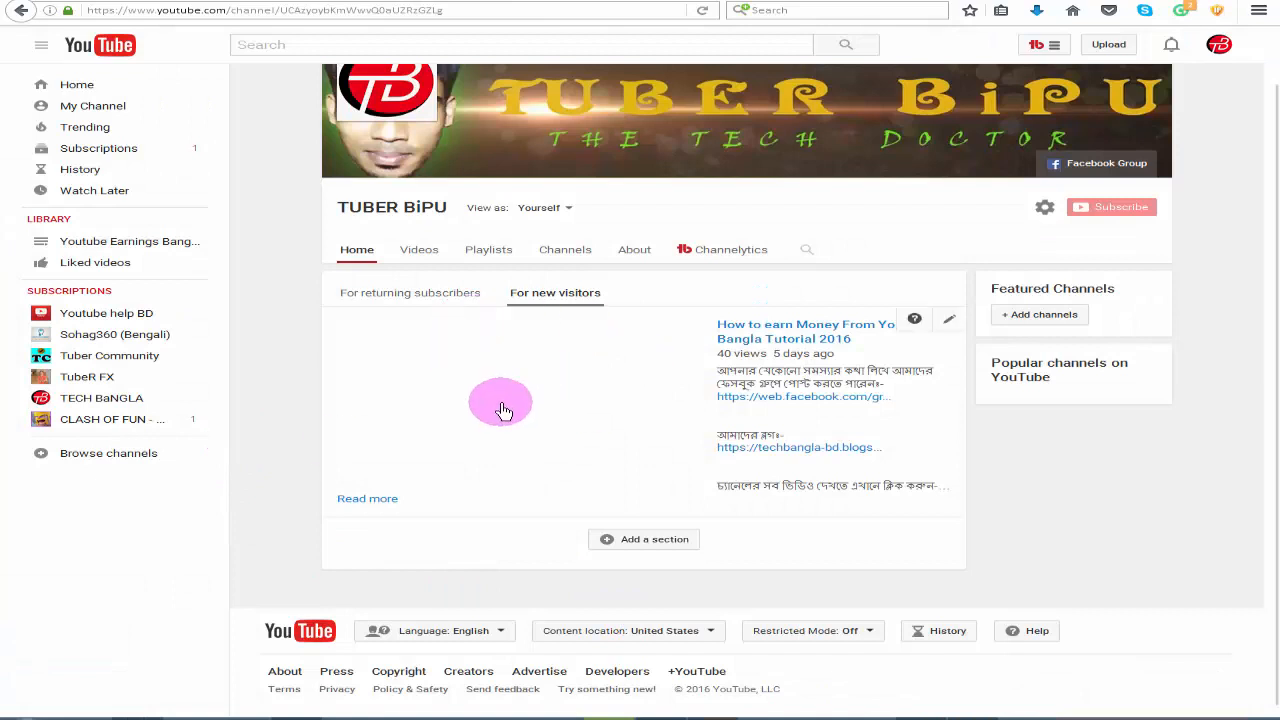
{"action": "left_click", "coordinate": [389, 294]}
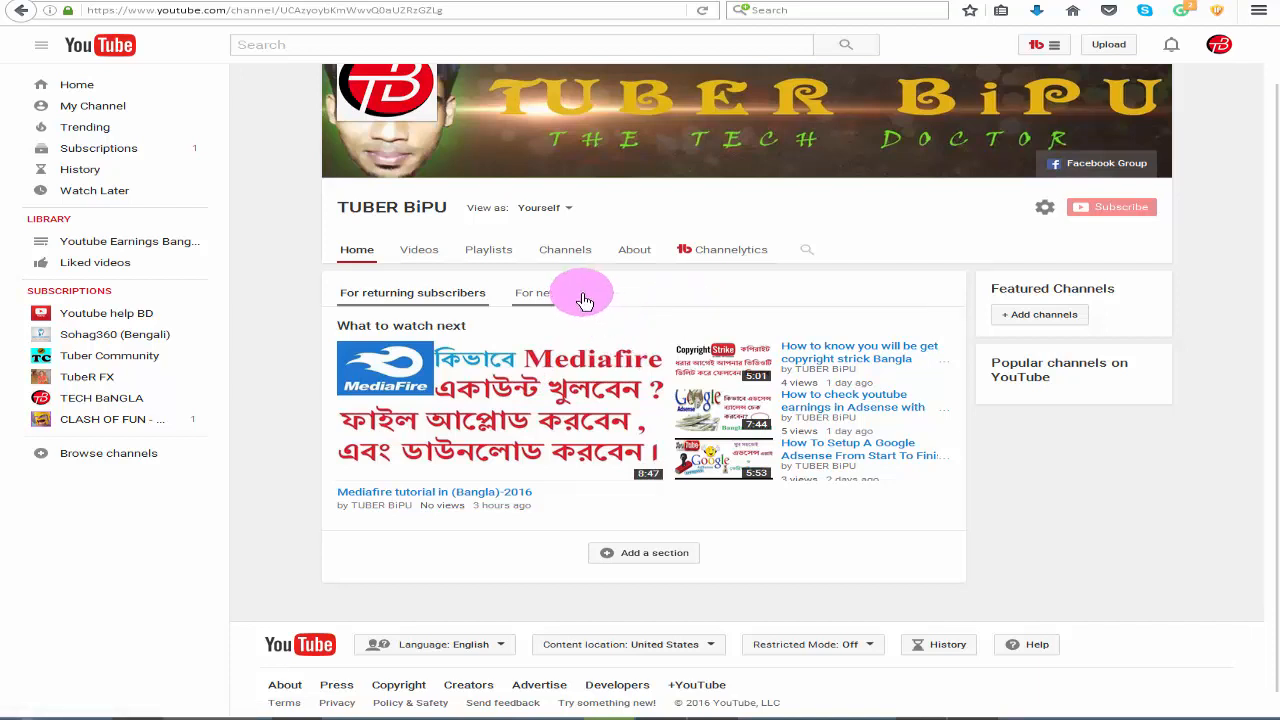
Examine the featured-content settings for returning subscribers and the trailer editing options for new visitors
{"action": "left_click", "coordinate": [952, 323]}
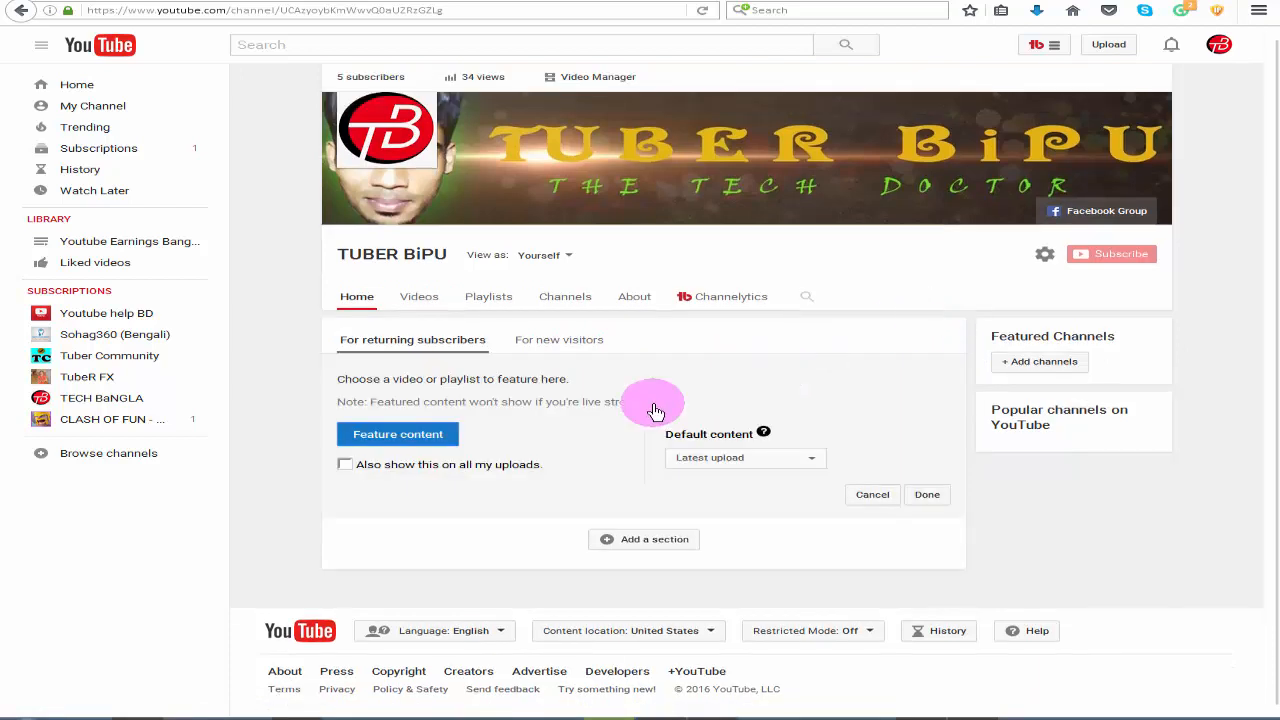
{"action": "left_click", "coordinate": [534, 340]}
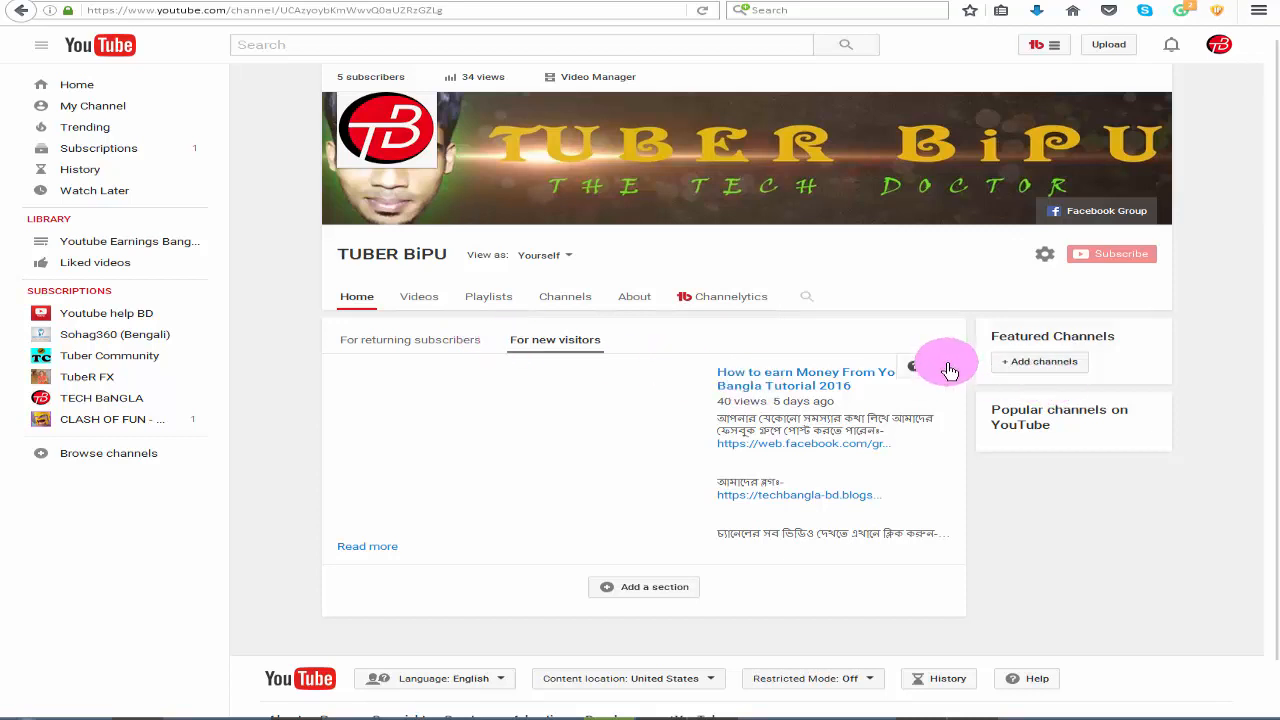
{"action": "left_click", "coordinate": [949, 371]}
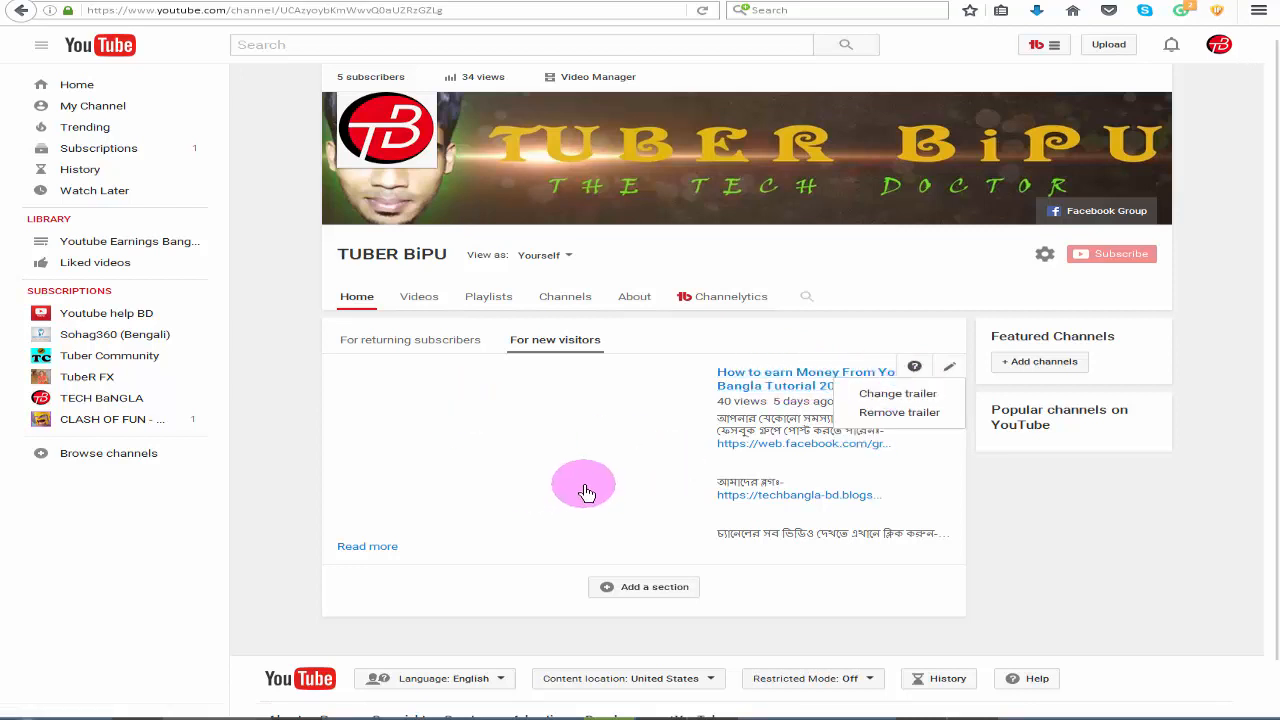
{"action": "left_click", "coordinate": [1200, 525]}
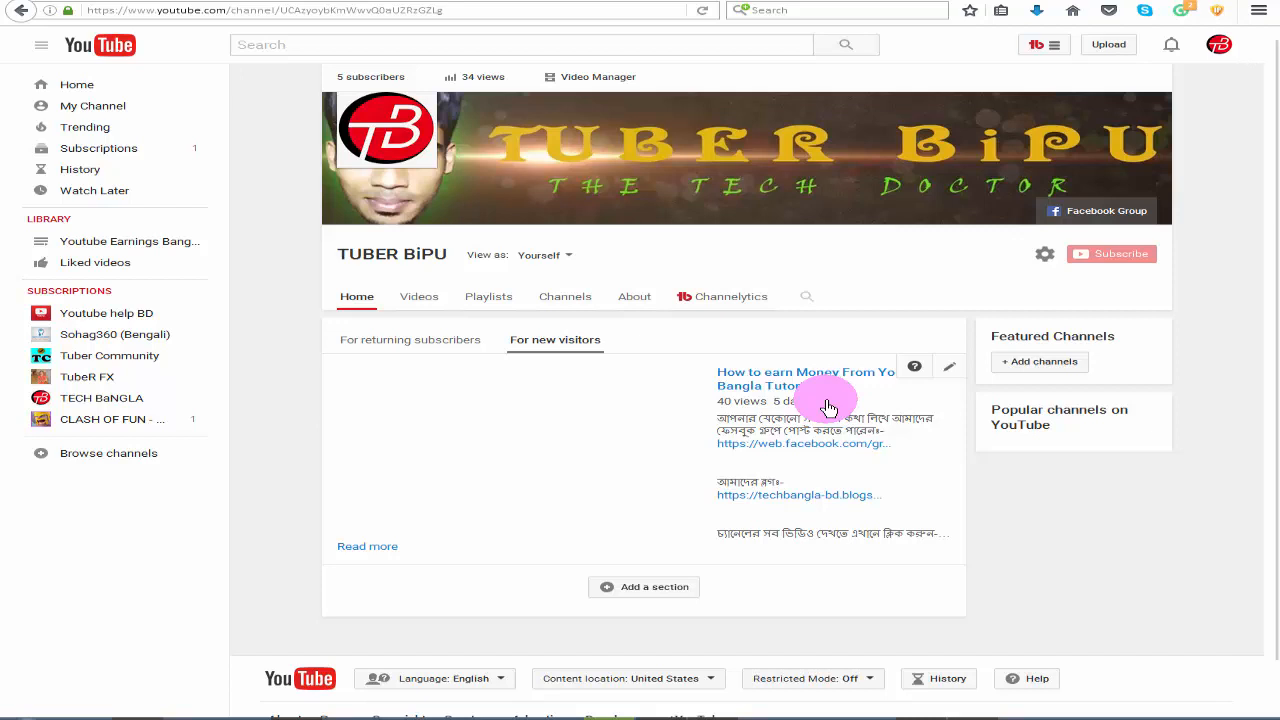
Start a new public video upload on YouTube with the "chanel trailor" file from the Documents library
{"action": "left_click", "coordinate": [1120, 44]}
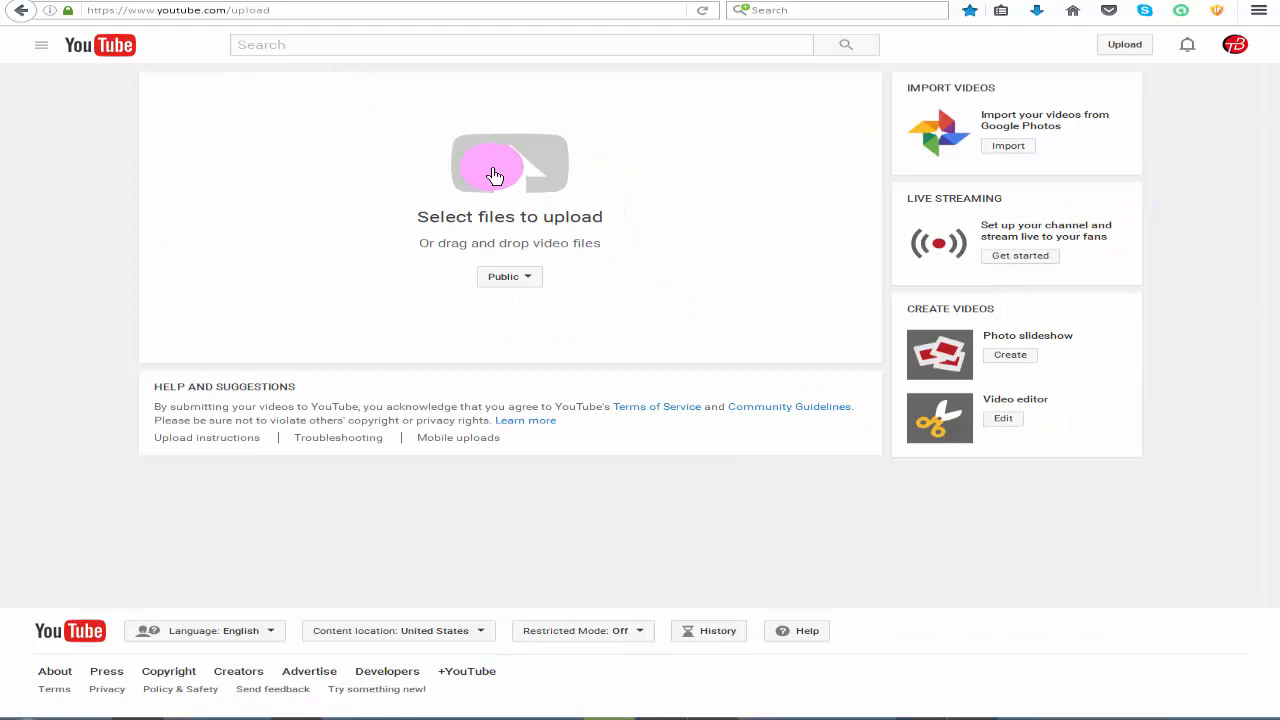
{"action": "left_click", "coordinate": [494, 175]}
{"action": "left_click", "coordinate": [216, 112]}
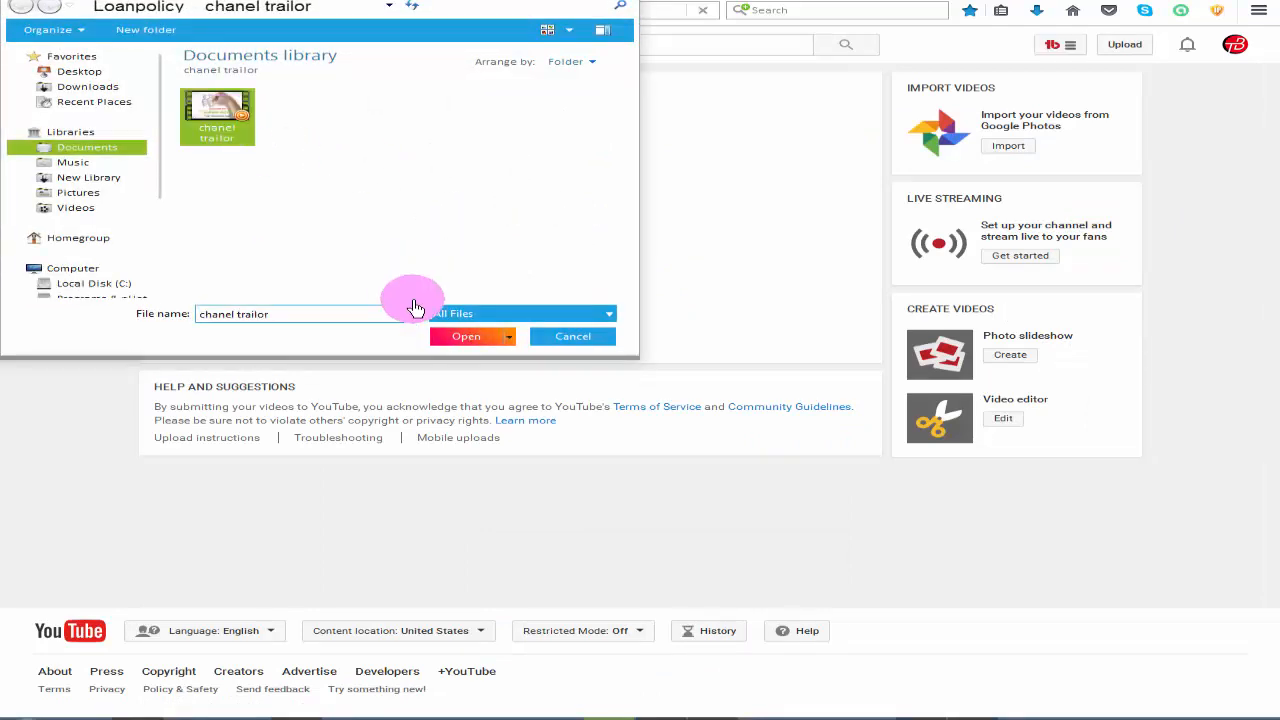
{"action": "left_click", "coordinate": [451, 335]}
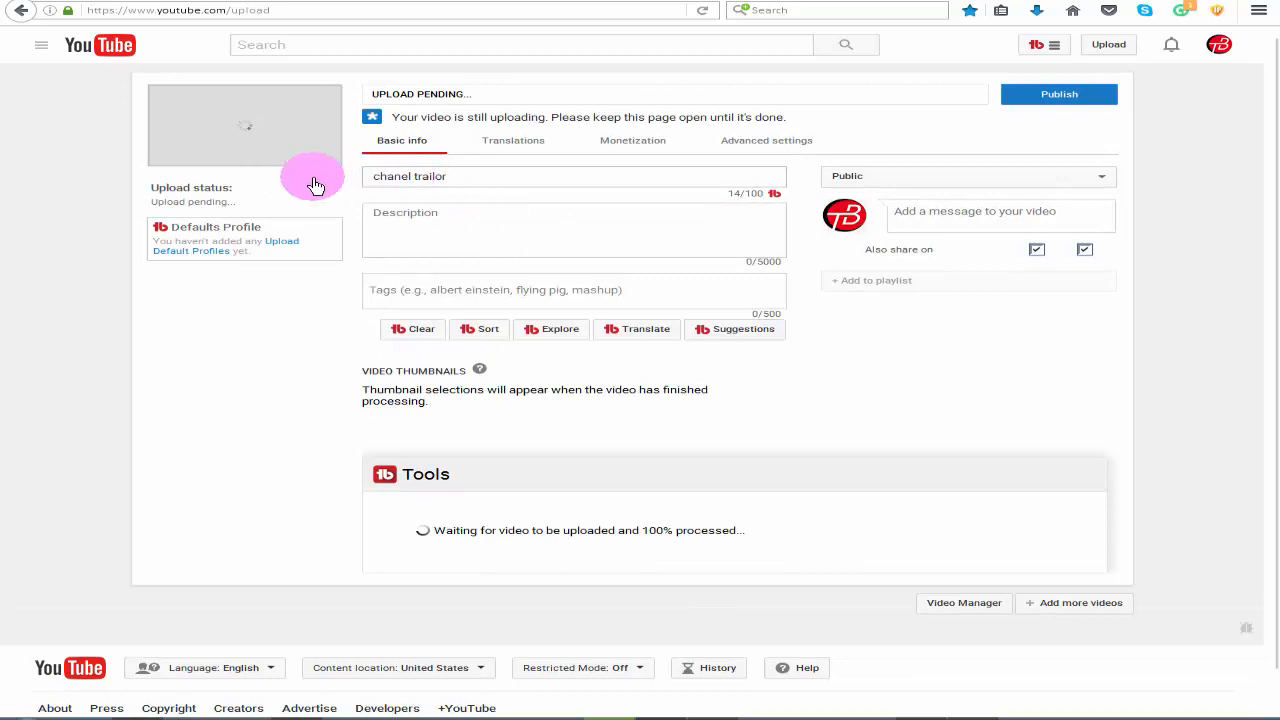
Replace the video's title with "Welcome to my chanel." taken from the Notepad notes
{"action": "triple_click", "coordinate": [470, 188]}
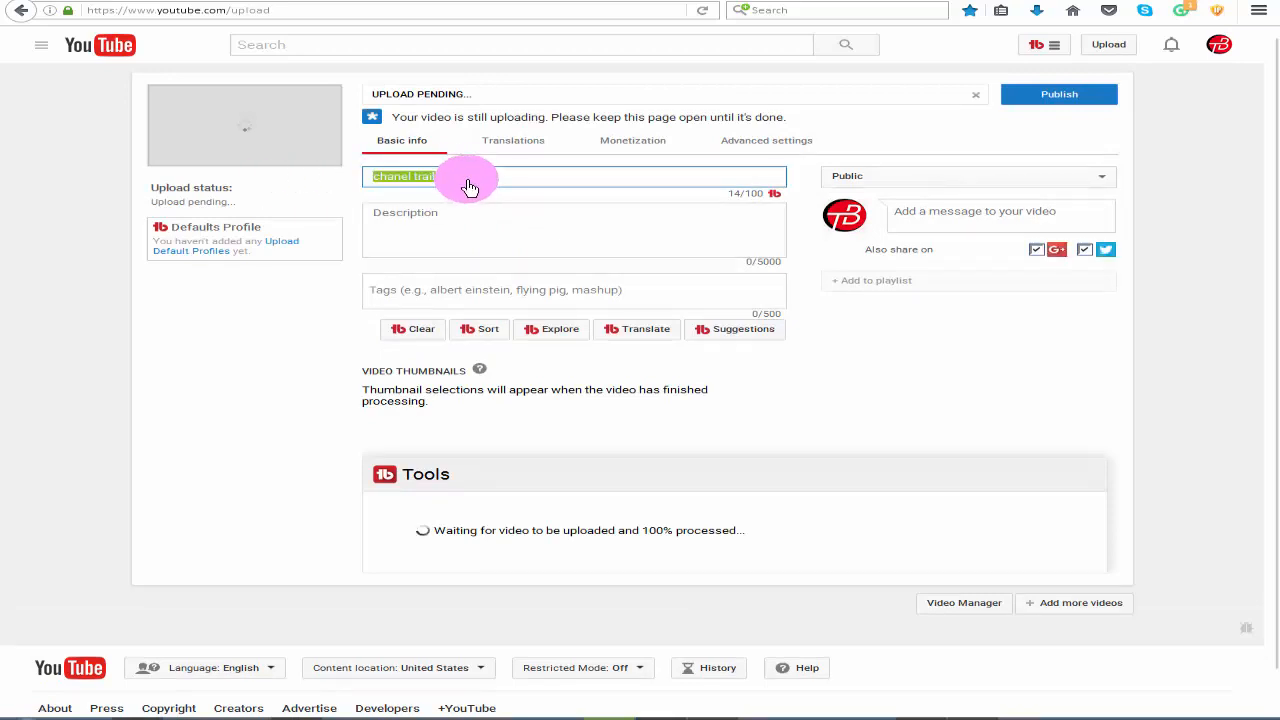
{"action": "key", "text": "BackSpace"}
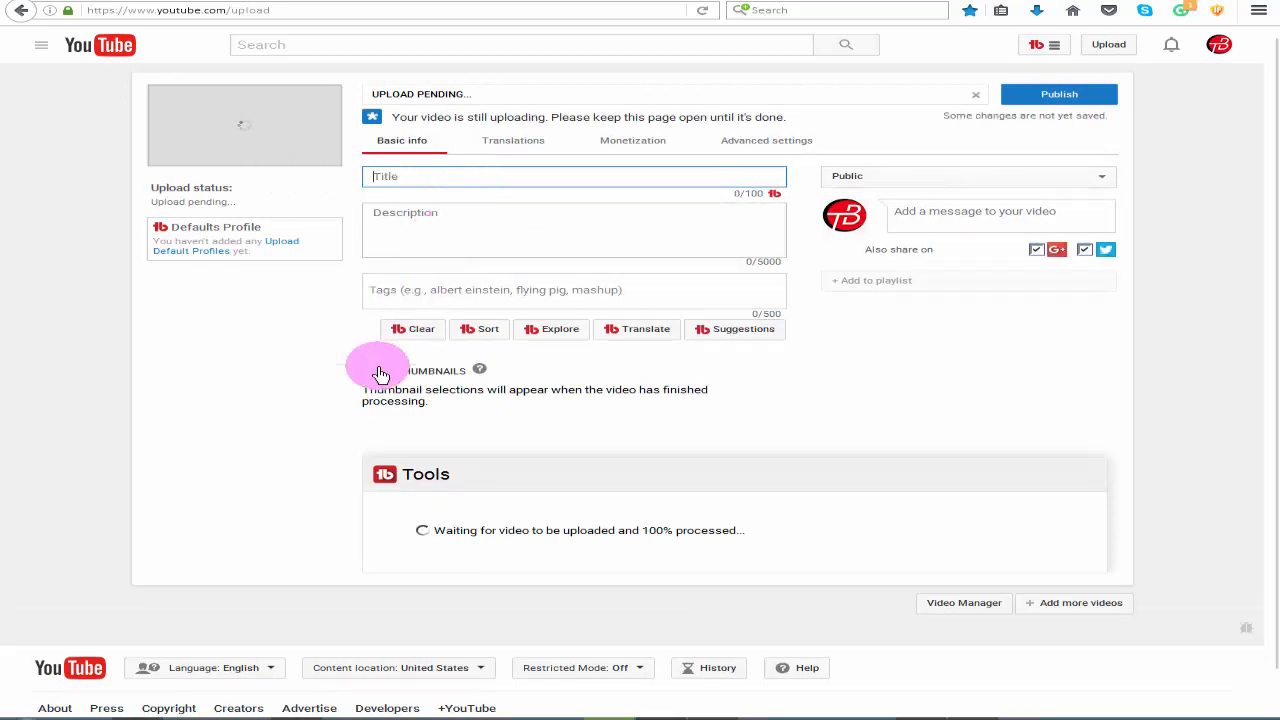
{"action": "key", "text": "alt+Tab"}
{"action": "left_click_drag", "start_coordinate": [414, 614], "coordinate": [245, 632]}
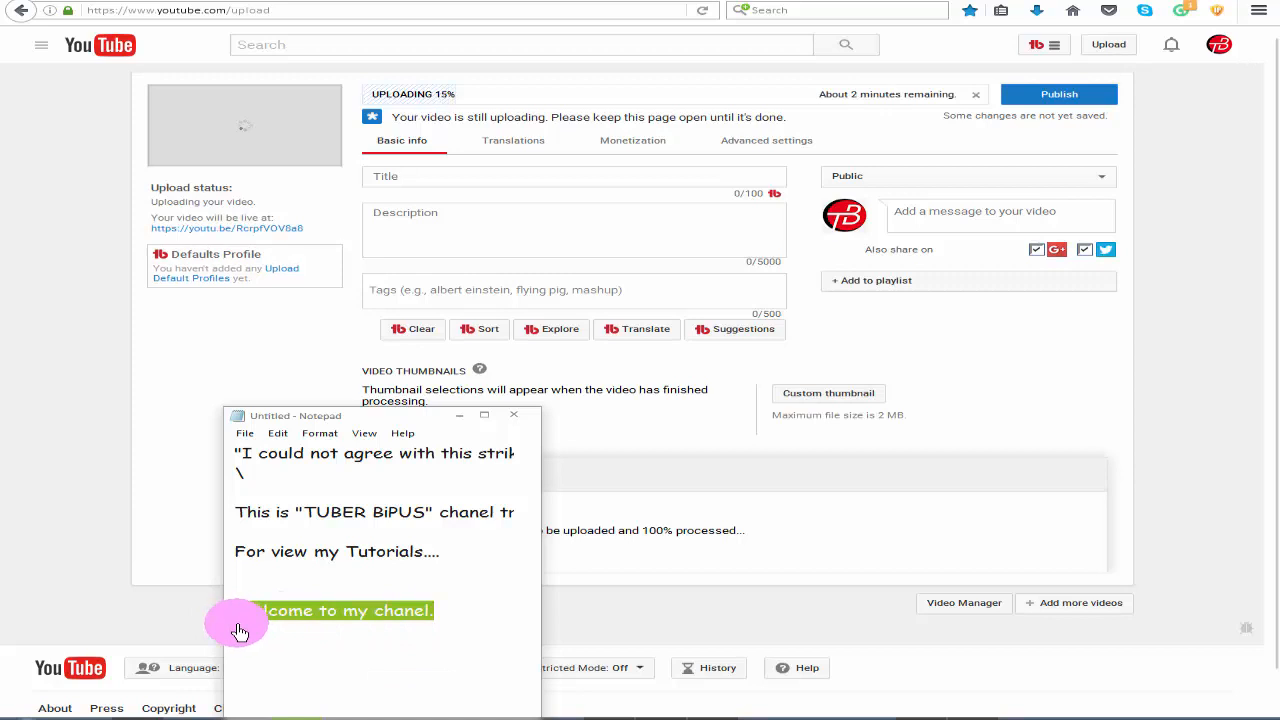
{"action": "key", "text": "ctrl+x"}
{"action": "left_click", "coordinate": [442, 177]}
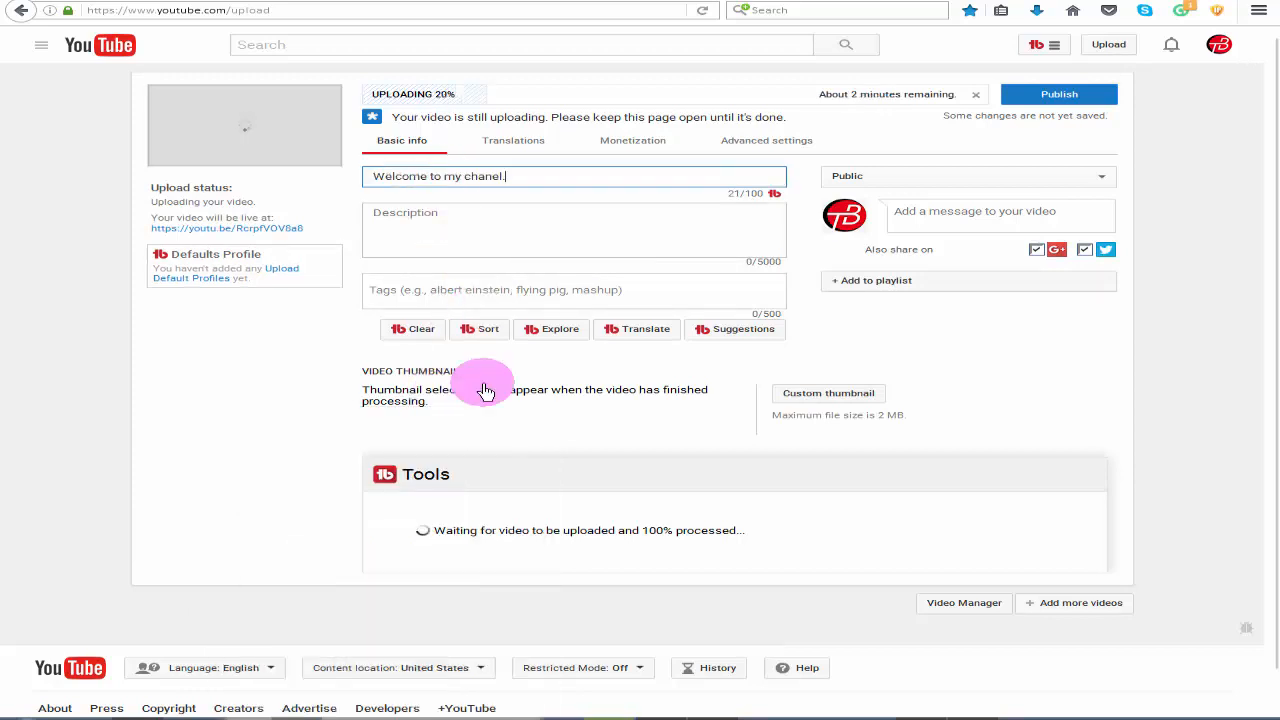
Move the notes 'This is "TUBER BiPUS" chanel trailor' and 'For view my Tutorials....' from Notepad into the video description
{"action": "left_click", "coordinate": [286, 718]}
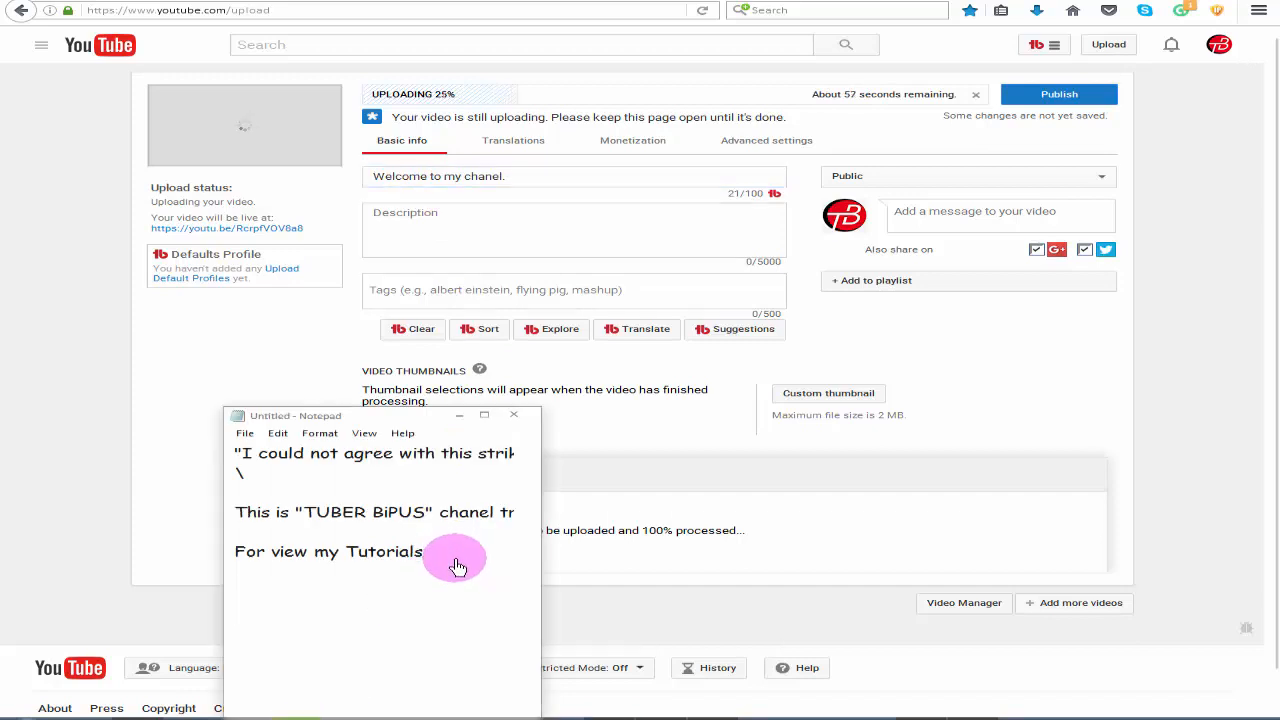
{"action": "left_click_drag", "start_coordinate": [457, 568], "coordinate": [240, 521]}
{"action": "key", "text": "ctrl+x"}
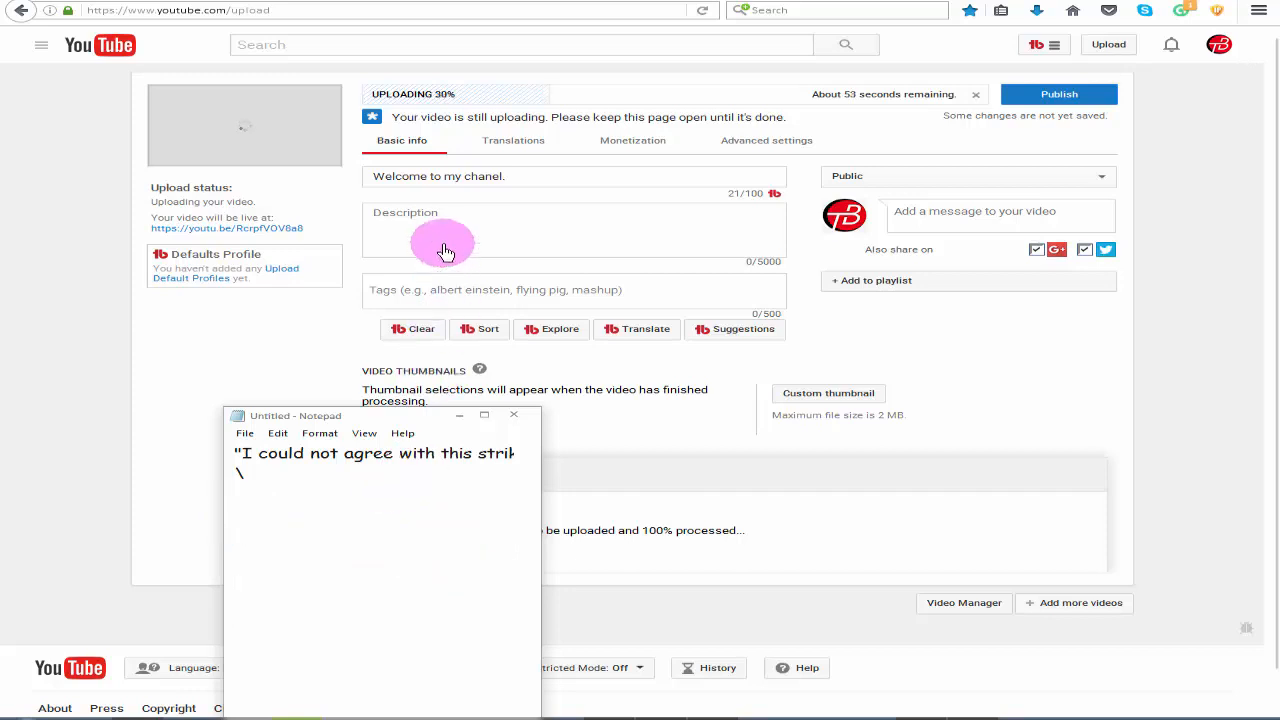
{"action": "left_click", "coordinate": [446, 237]}
{"action": "left_click", "coordinate": [446, 230]}
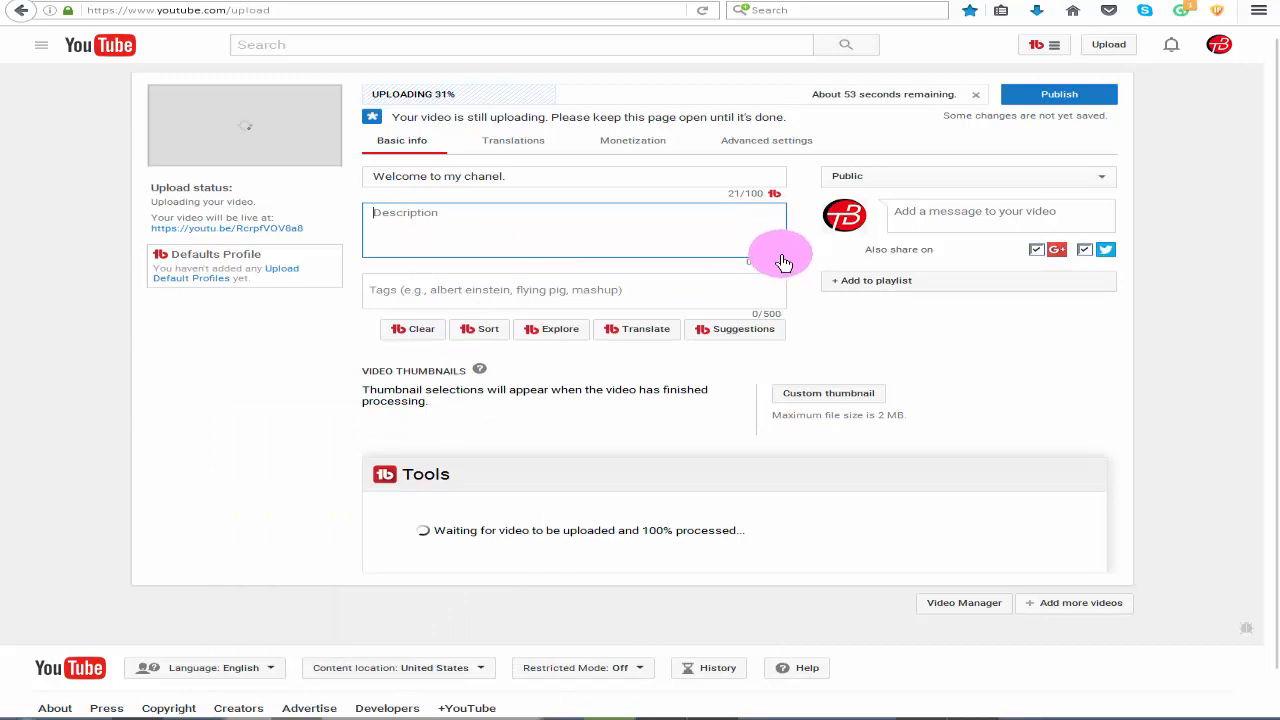
{"action": "key", "text": "ctrl+v"}
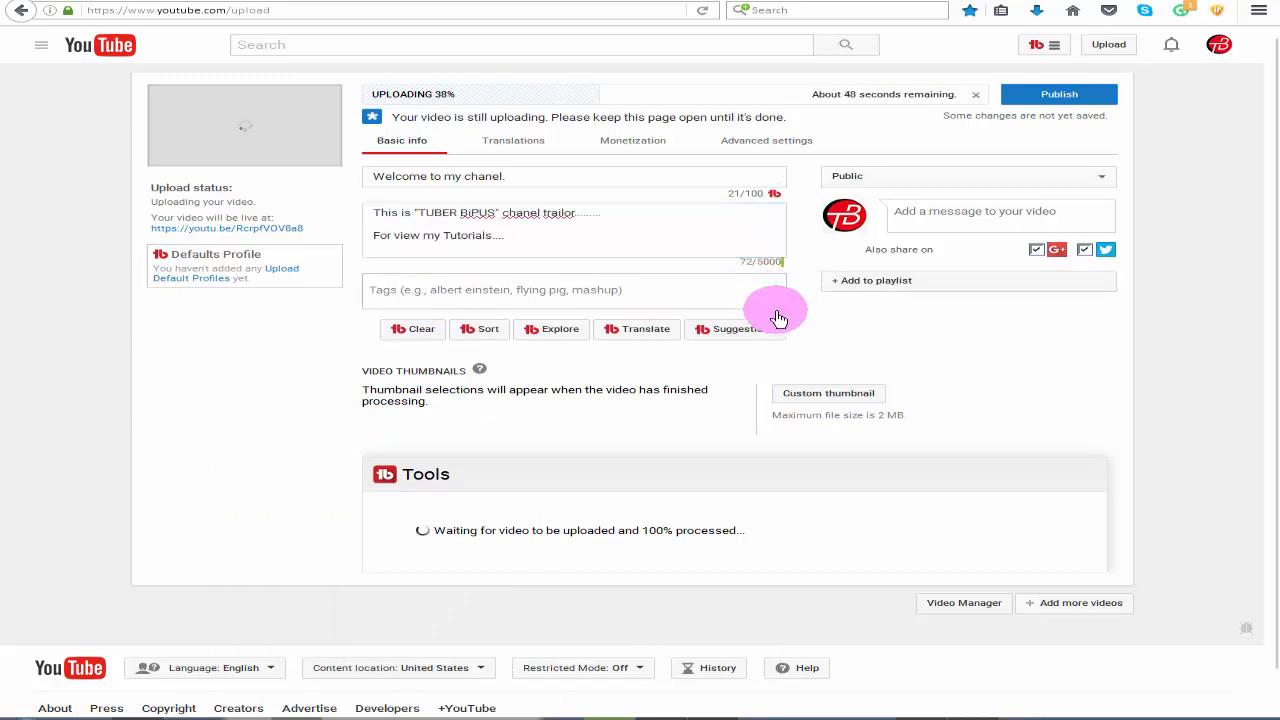
Enlarge the description box downwards and add blank lines below the tutorials line
{"action": "left_click_drag", "start_coordinate": [777, 340], "coordinate": [776, 370]}
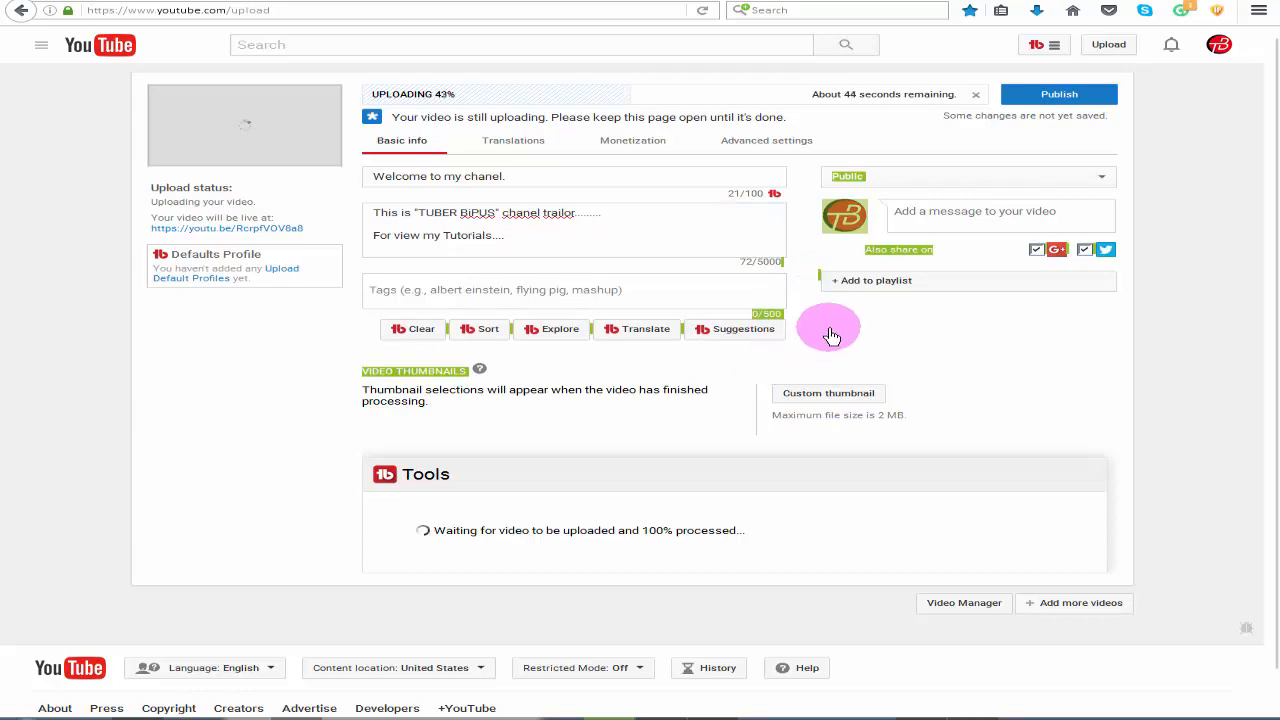
{"action": "left_click", "coordinate": [760, 246]}
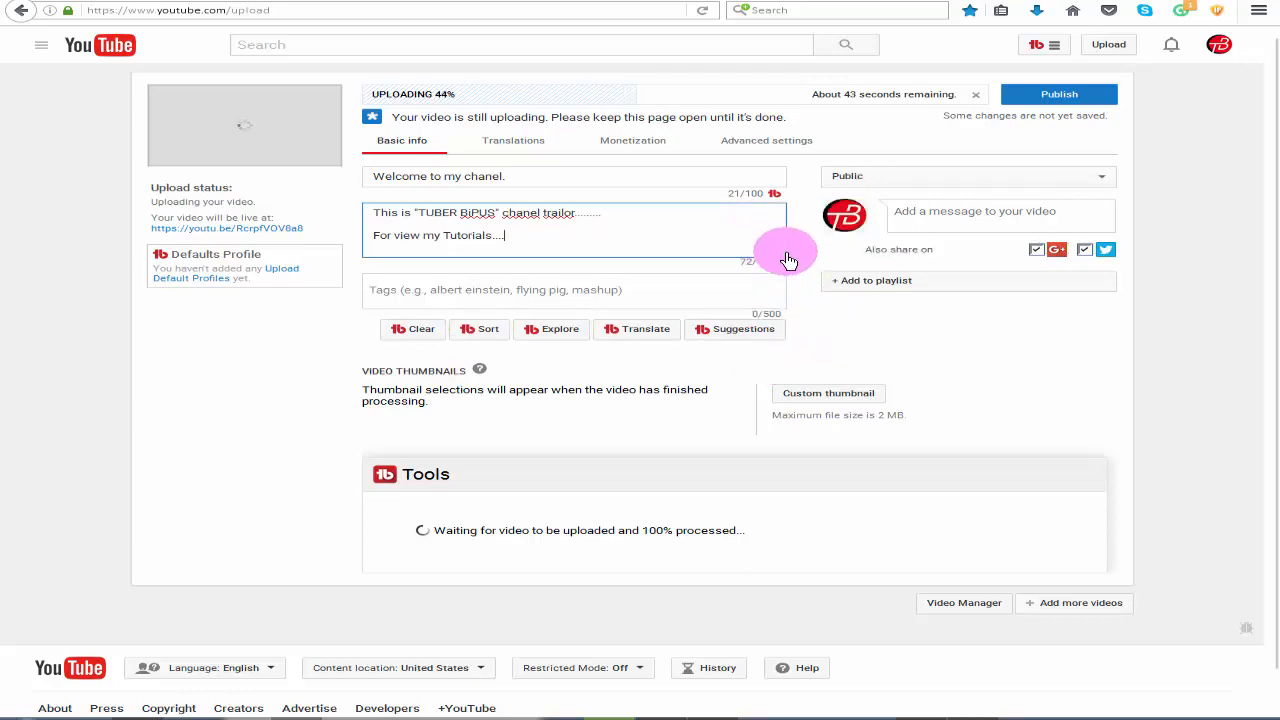
{"action": "left_click_drag", "start_coordinate": [788, 263], "coordinate": [785, 497]}
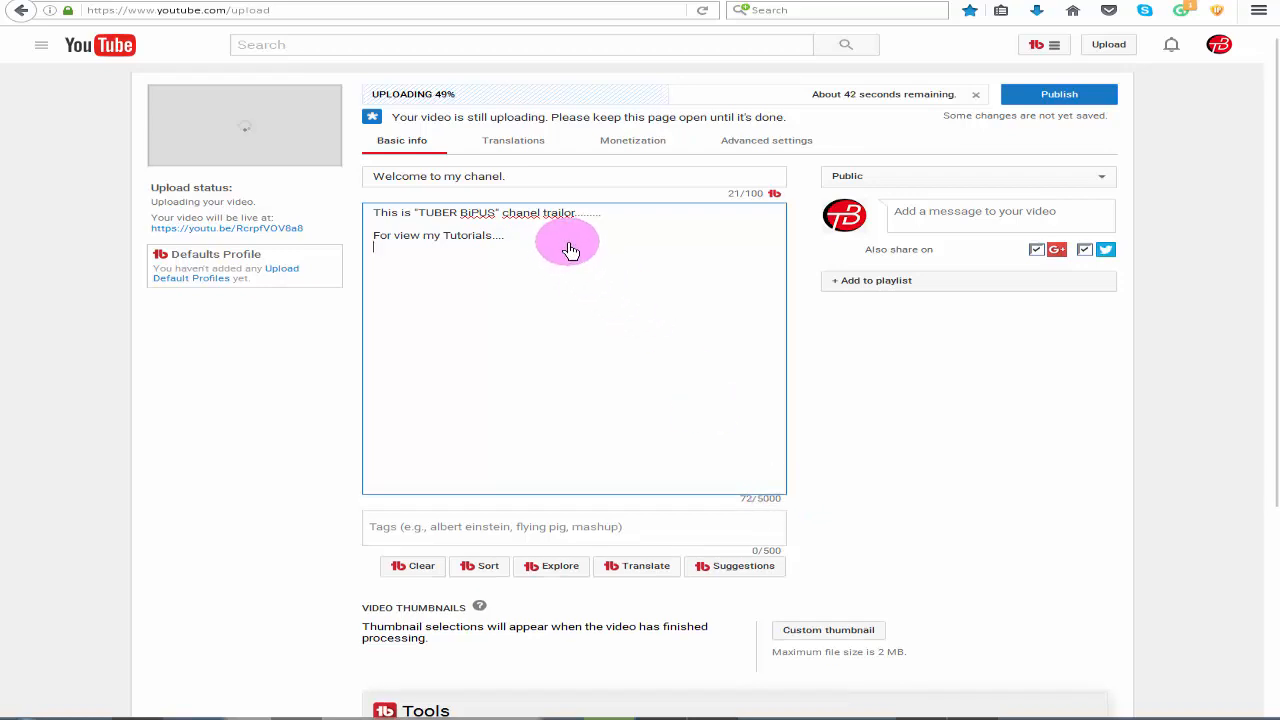
{"action": "key", "text": "Return"}
{"action": "key", "text": "Return"}
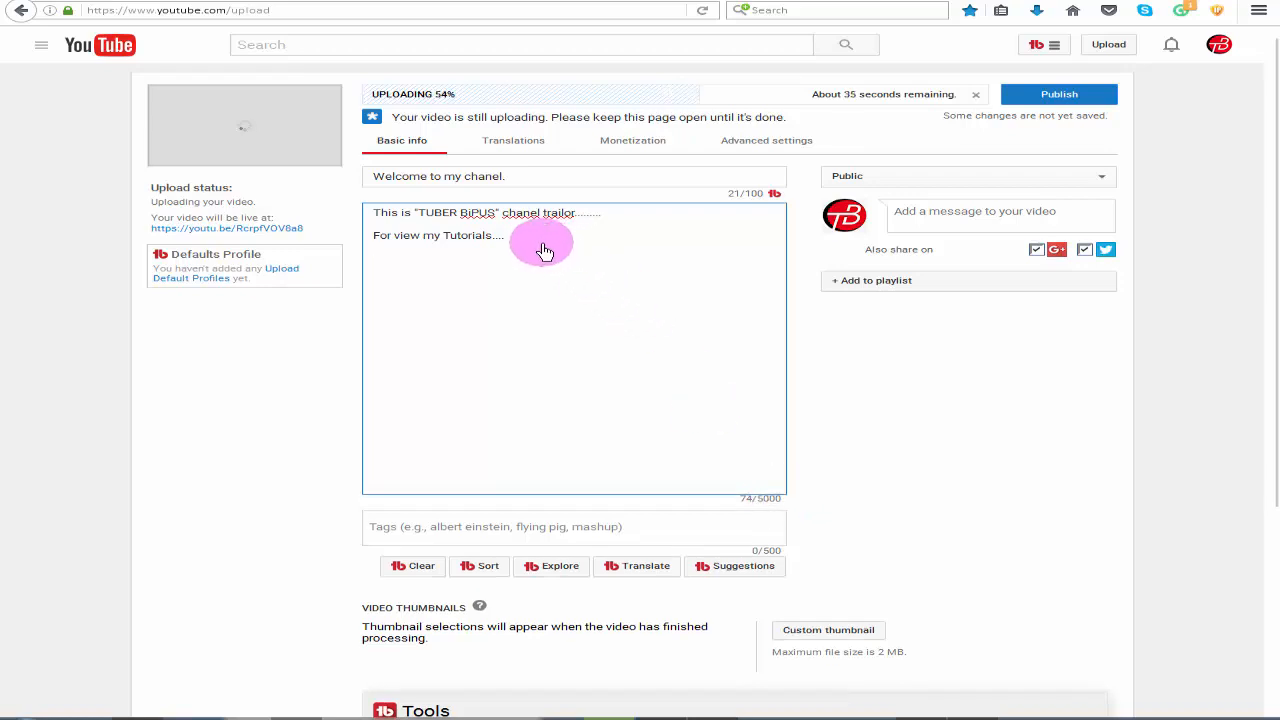
Open the My Channel page in a separate browser tab and switch to it
{"action": "right_click", "coordinate": [42, 54]}
{"action": "key", "text": "Escape"}
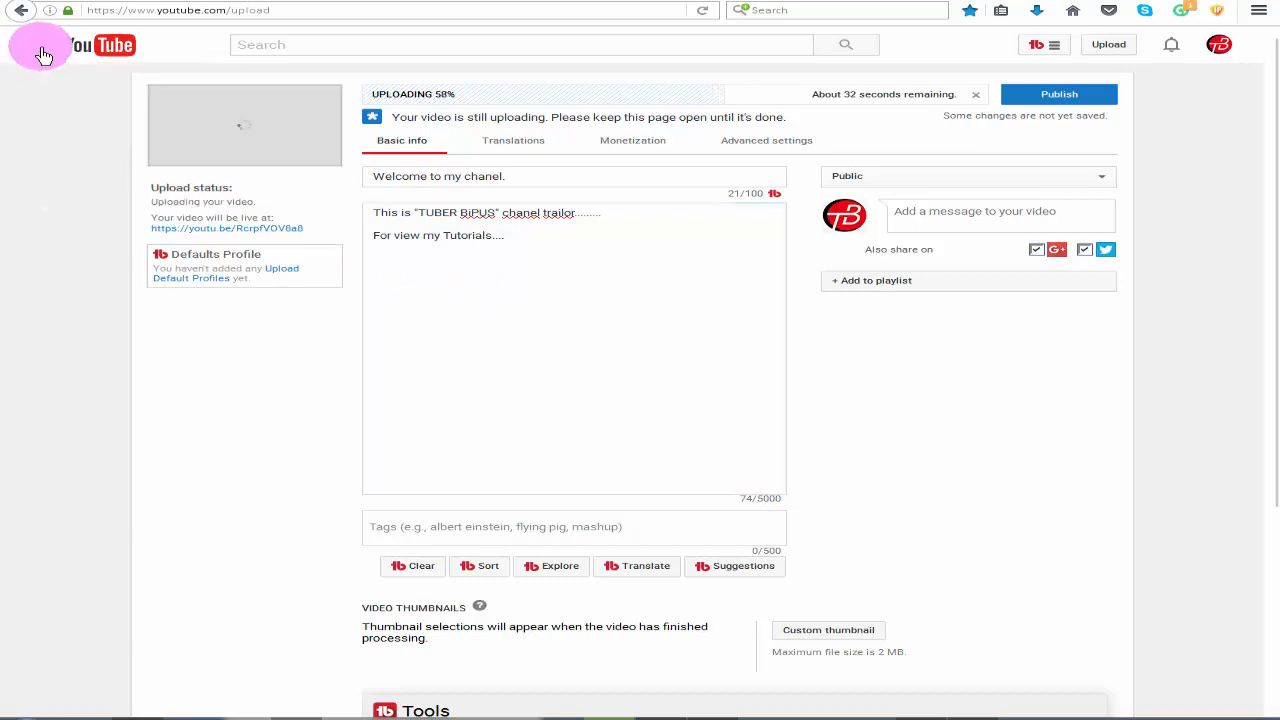
{"action": "left_click", "coordinate": [42, 54]}
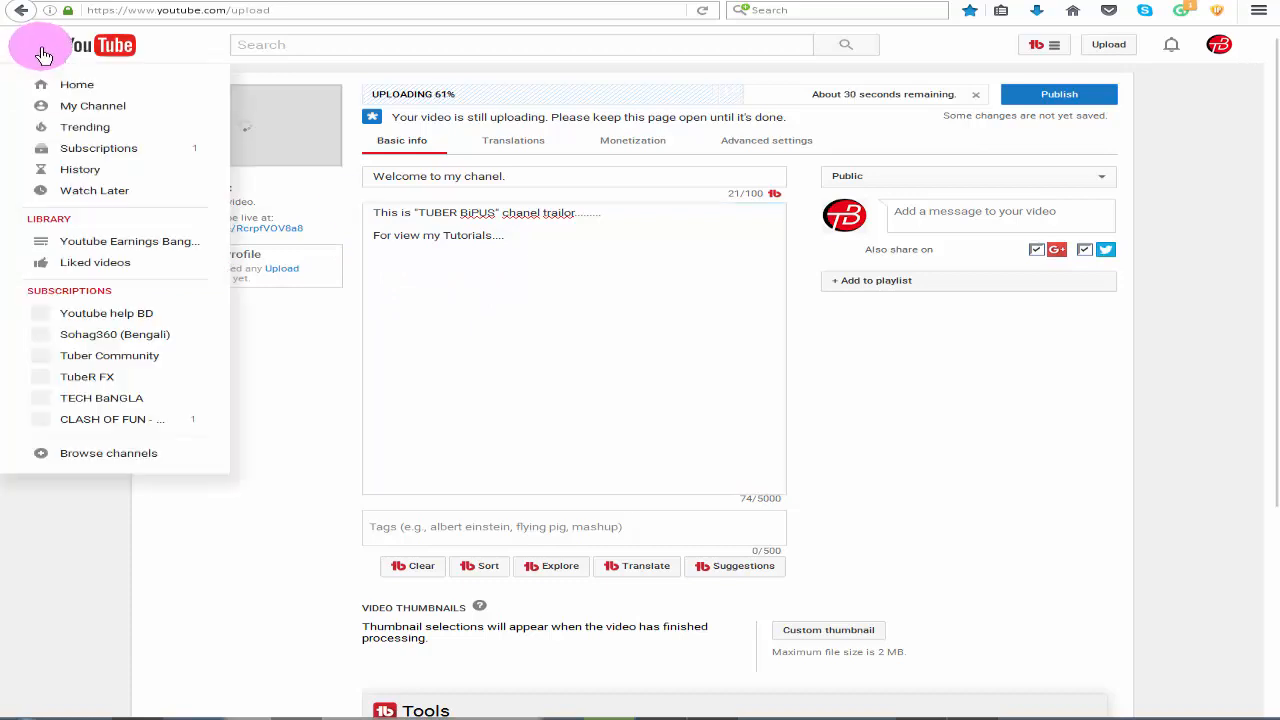
{"action": "right_click", "coordinate": [77, 111]}
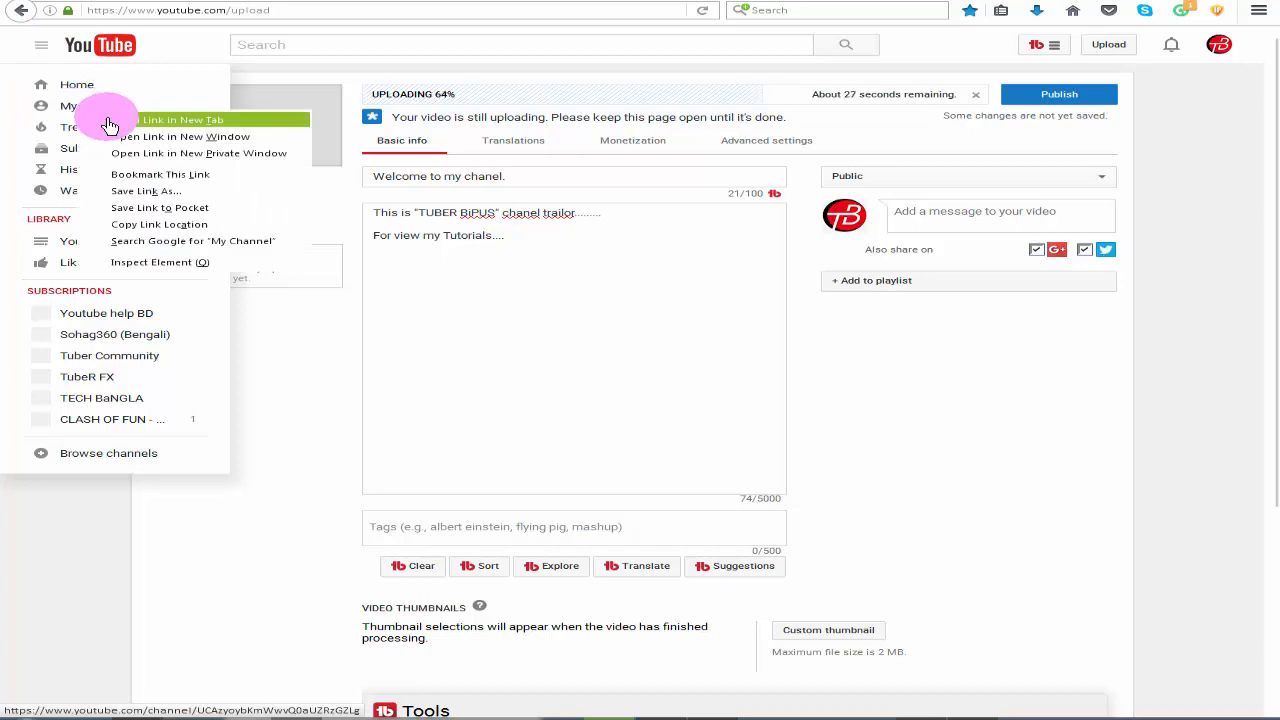
{"action": "left_click", "coordinate": [110, 121]}
{"action": "left_click", "coordinate": [288, 3]}
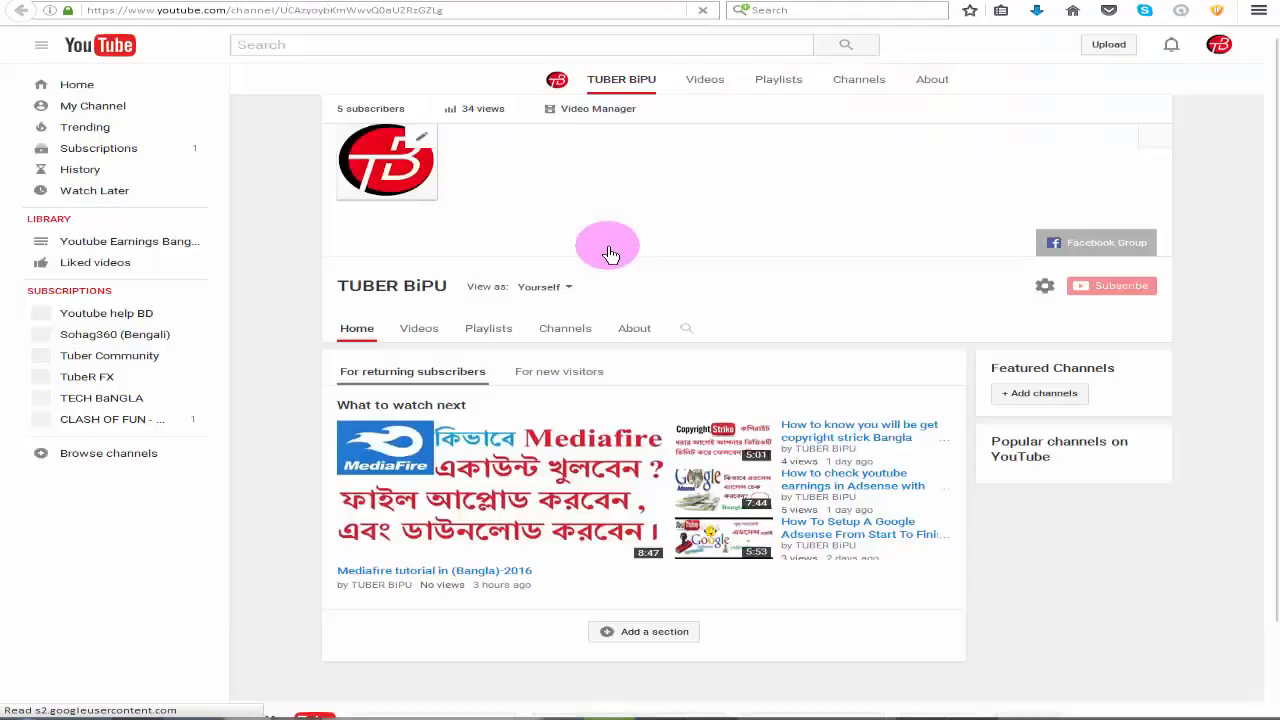
Copy the link of the video about checking YouTube earnings in Adsense into the description, followed by blank lines
{"action": "scroll", "coordinate": [617, 422], "scroll_direction": "down", "scroll_amount": 1}
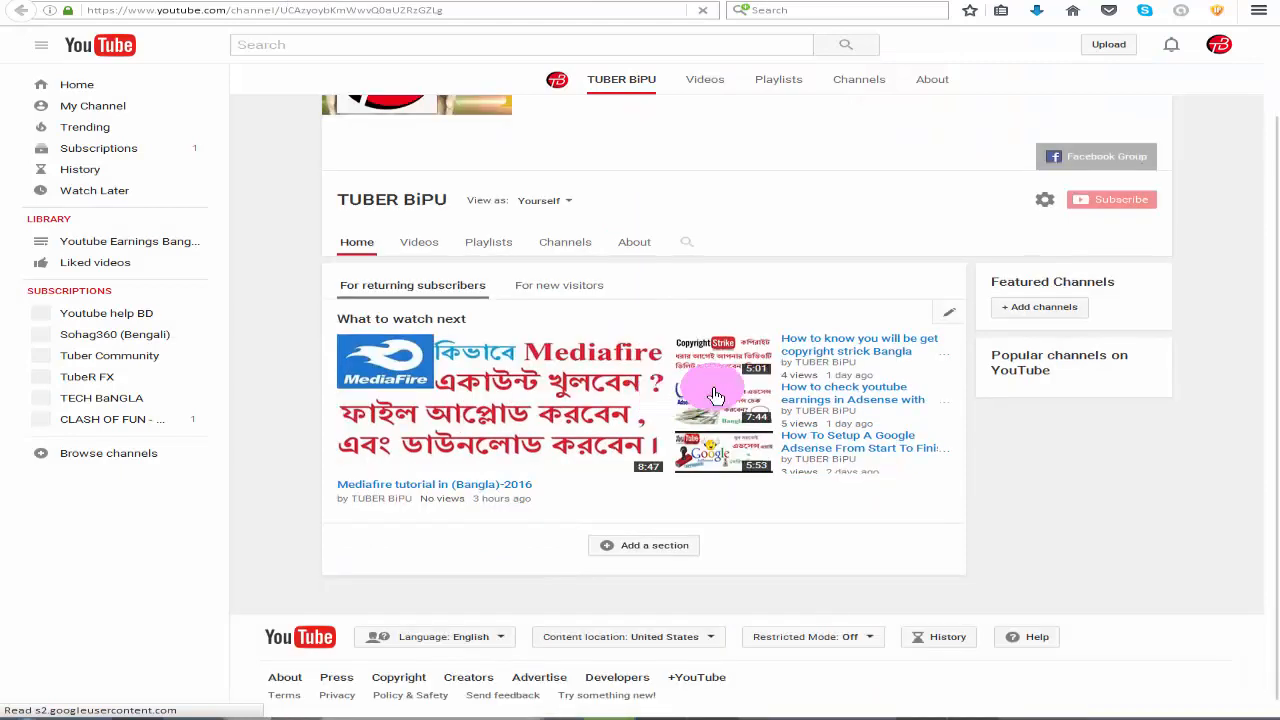
{"action": "right_click", "coordinate": [878, 397]}
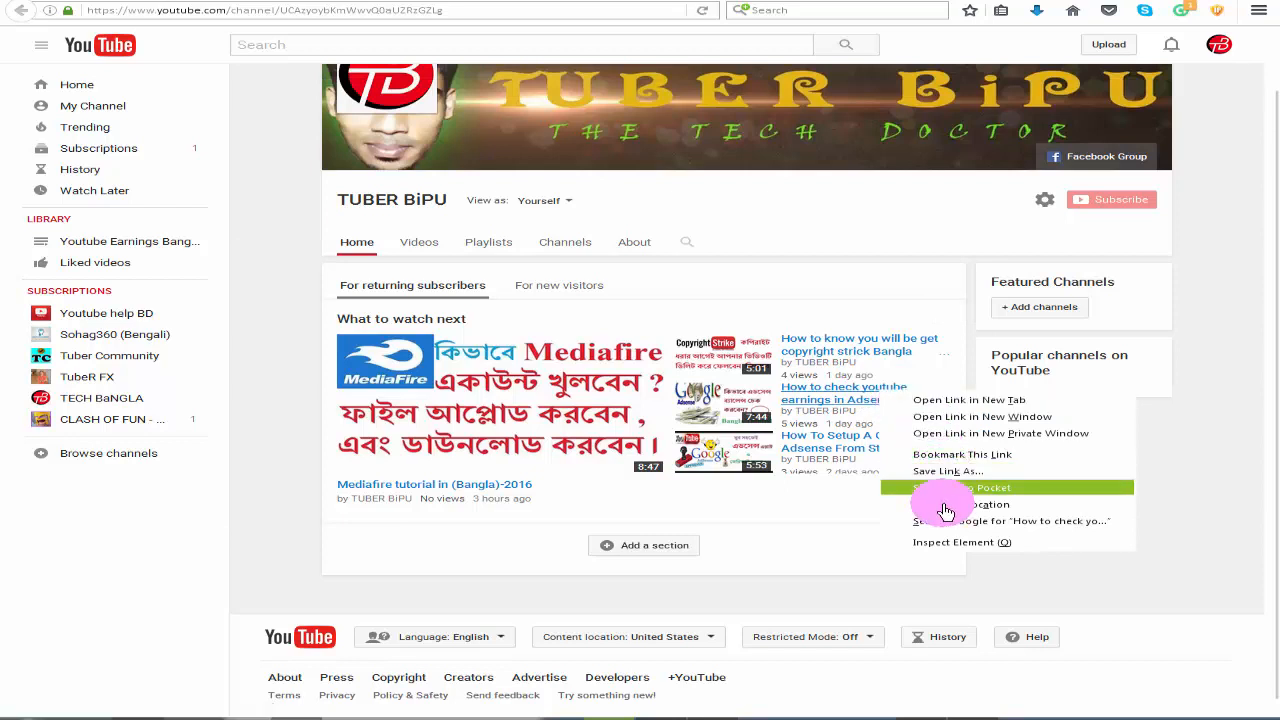
{"action": "left_click", "coordinate": [944, 505]}
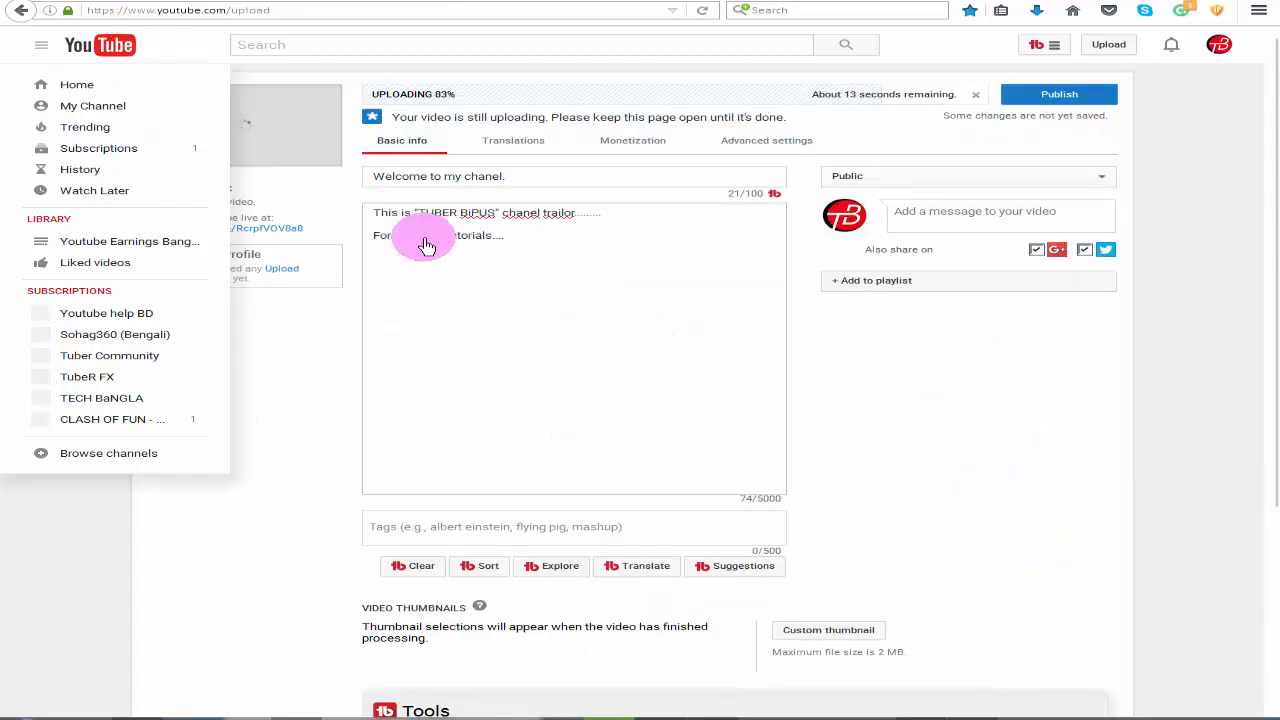
{"action": "left_click", "coordinate": [522, 250]}
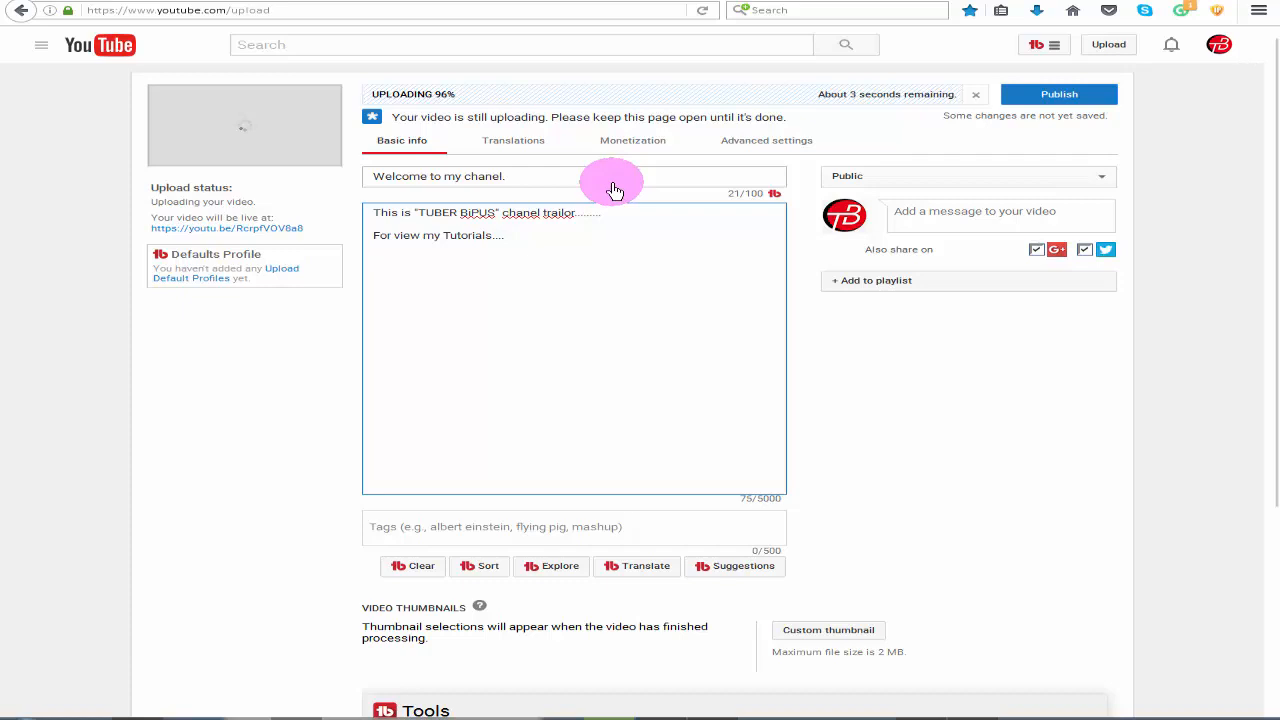
{"action": "key", "text": "ctrl+v"}
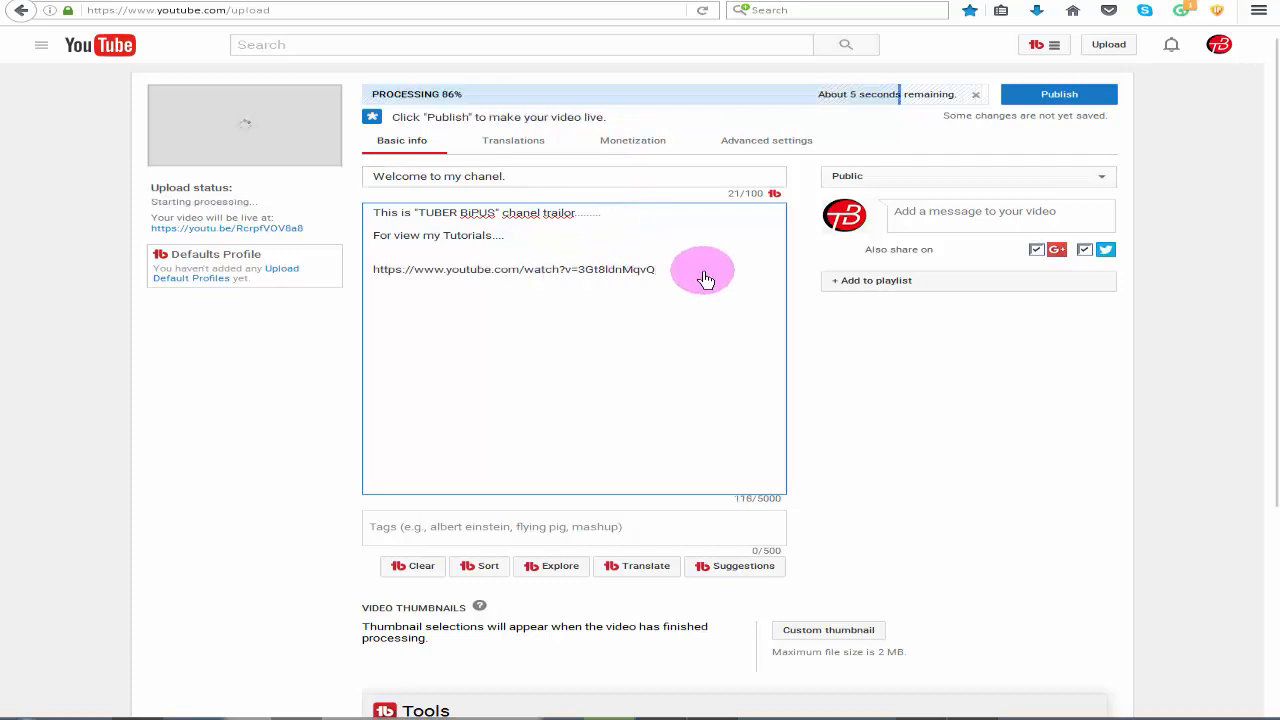
{"action": "key", "text": "Return"}
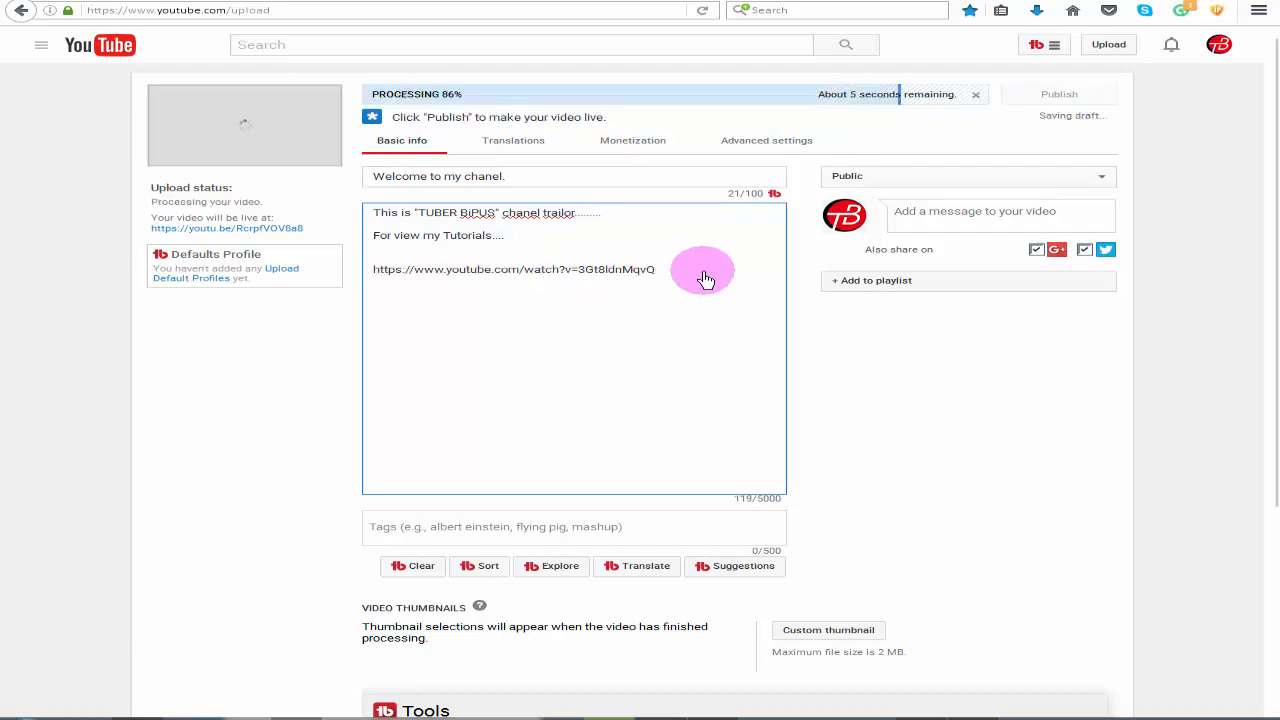
{"action": "key", "text": "Return"}
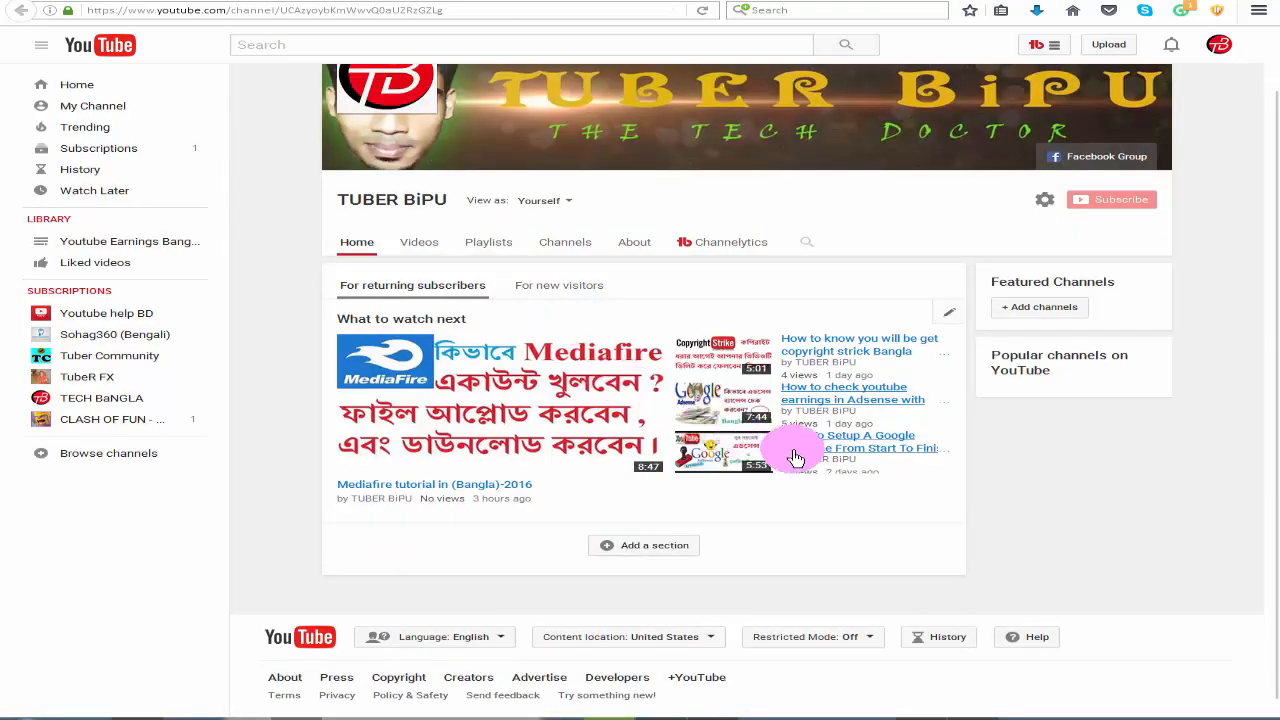
Copy the link of the Google Adsense setup video from the channel page and add it below the first link
{"action": "right_click", "coordinate": [819, 446]}
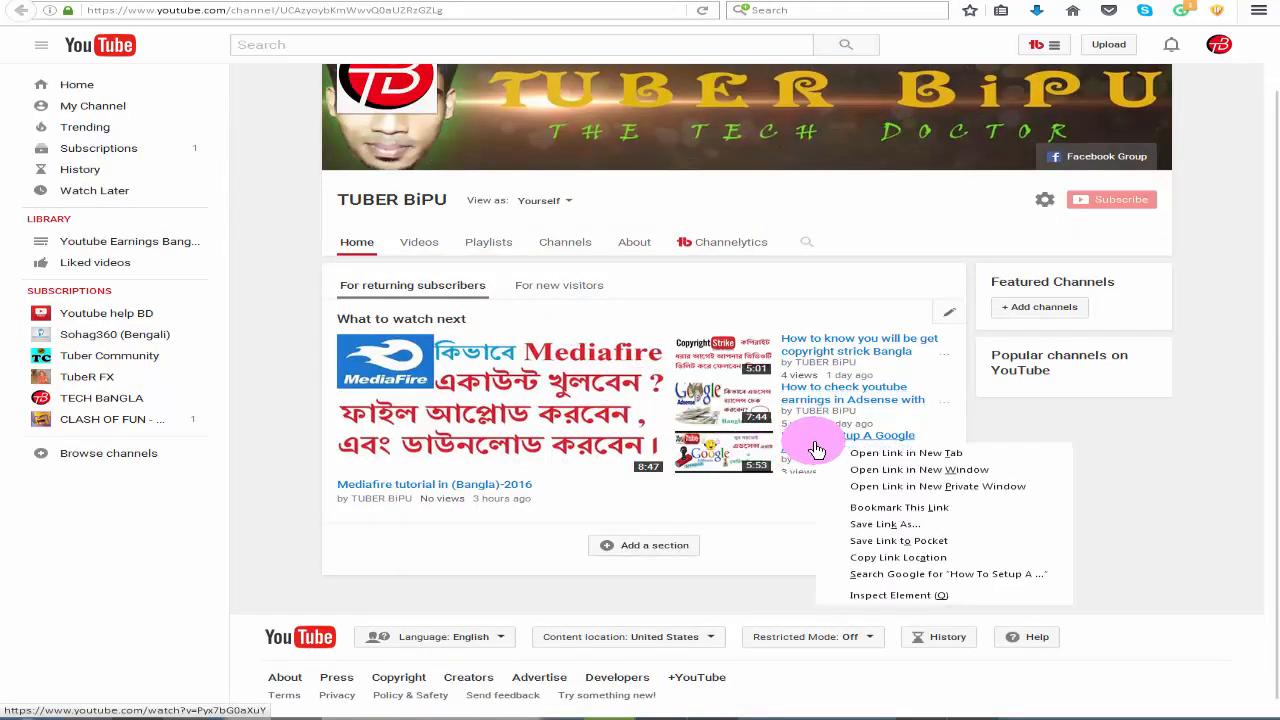
{"action": "left_click", "coordinate": [871, 557]}
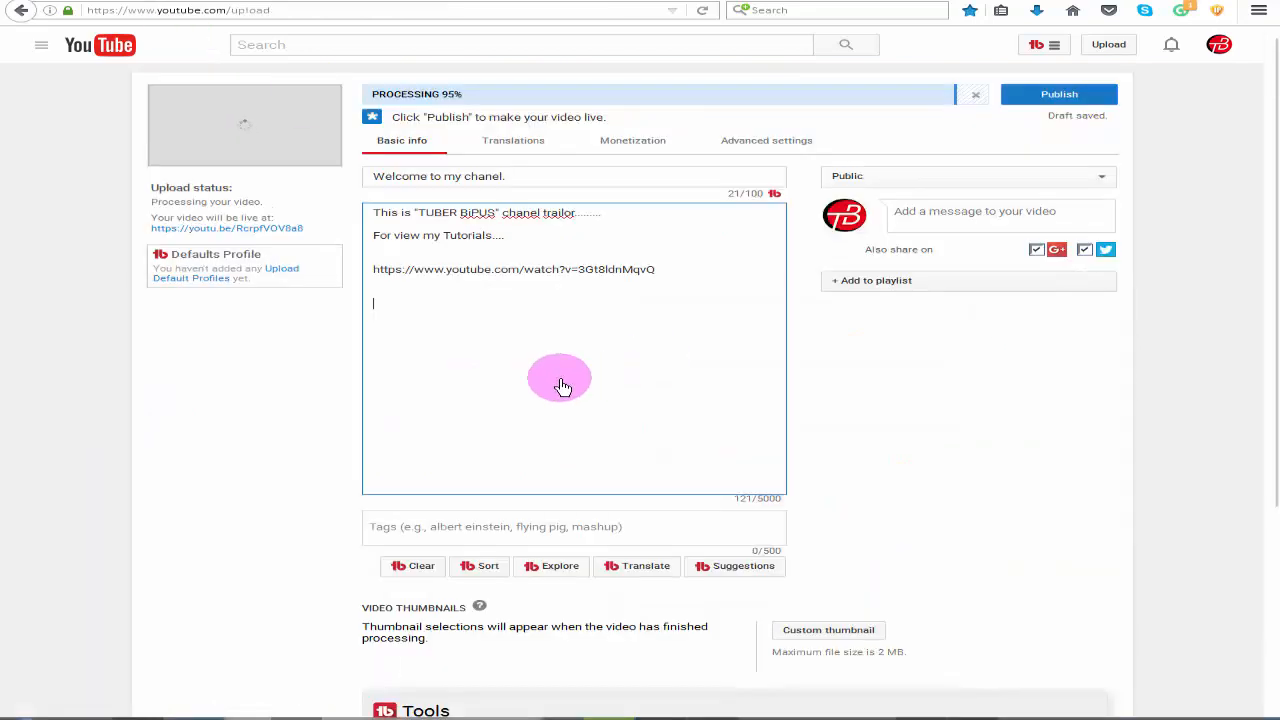
{"action": "key", "text": "ctrl+v"}
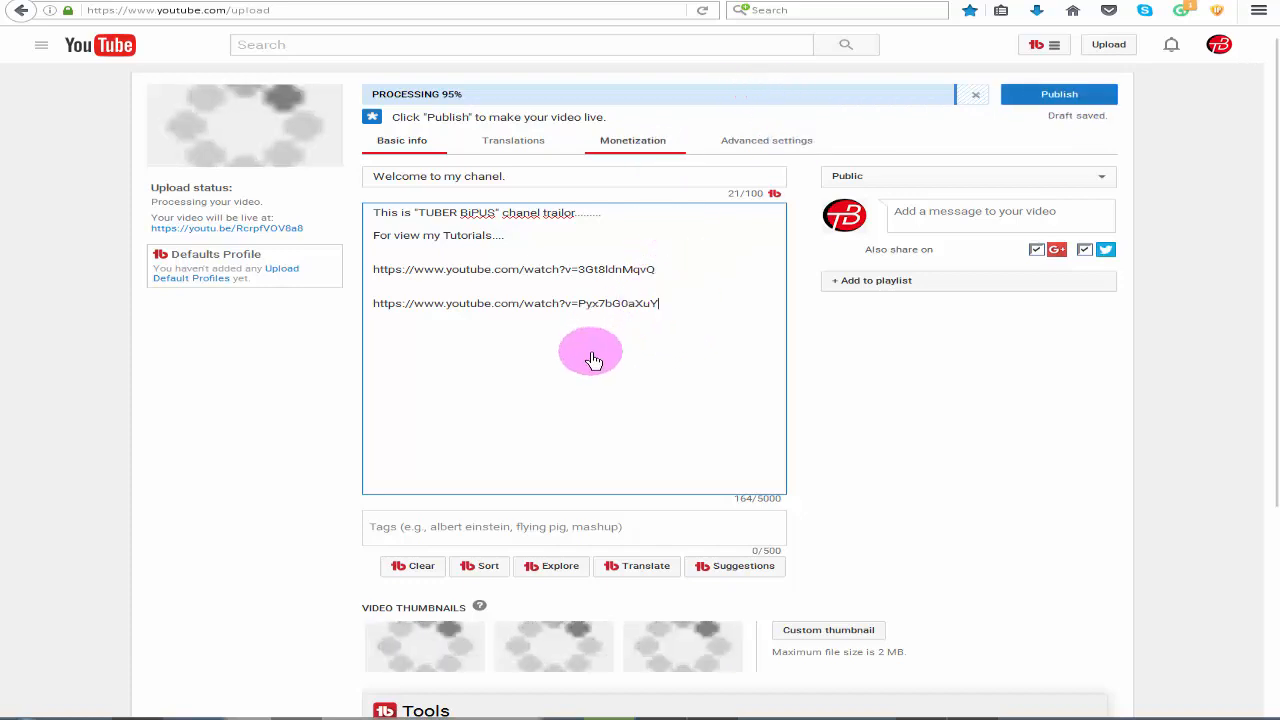
Look up the suggested tags for the uploaded video and close the suggestions
{"action": "scroll", "coordinate": [592, 365], "scroll_direction": "down", "scroll_amount": 2}
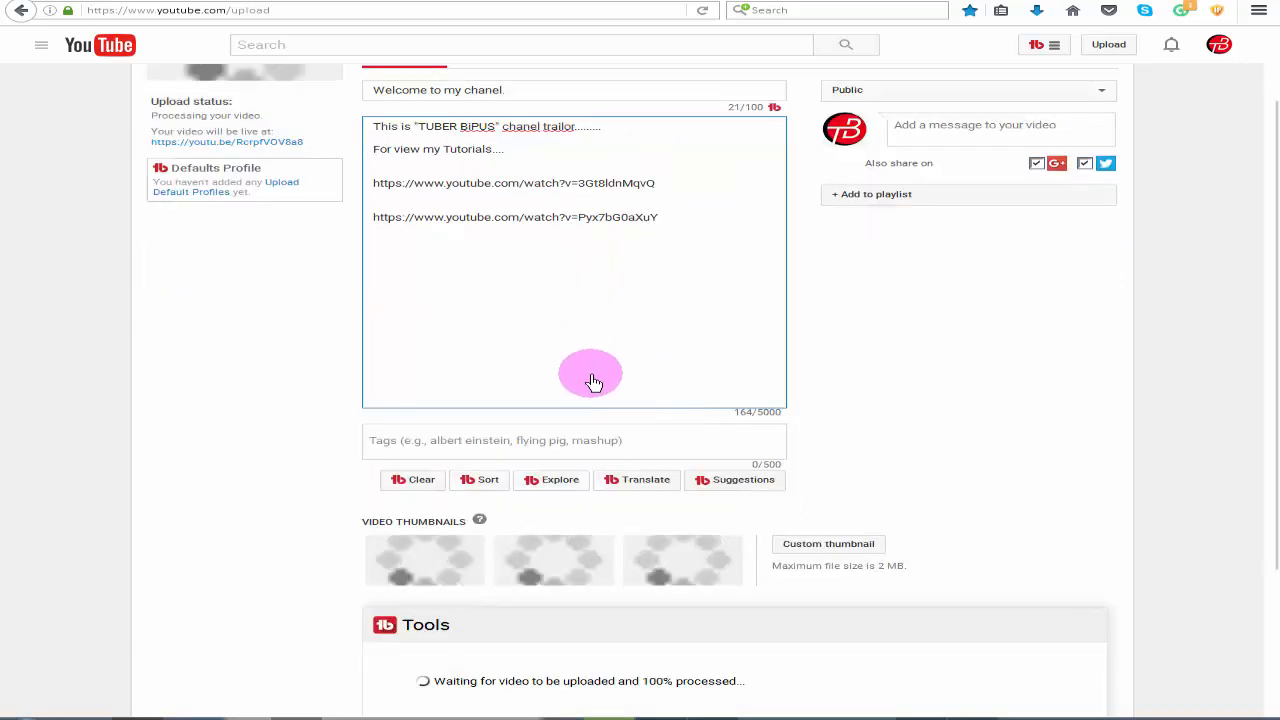
{"action": "left_click", "coordinate": [583, 444]}
{"action": "scroll", "coordinate": [577, 444], "scroll_direction": "up", "scroll_amount": 2}
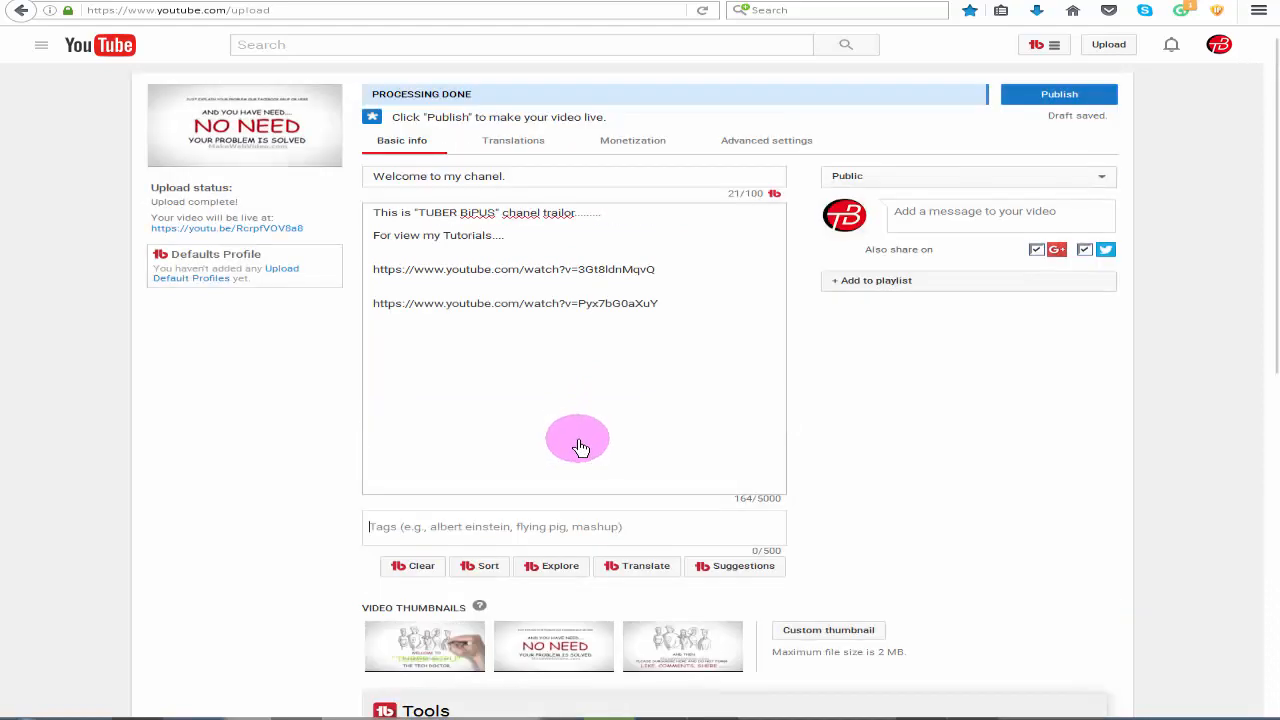
{"action": "left_click", "coordinate": [733, 575]}
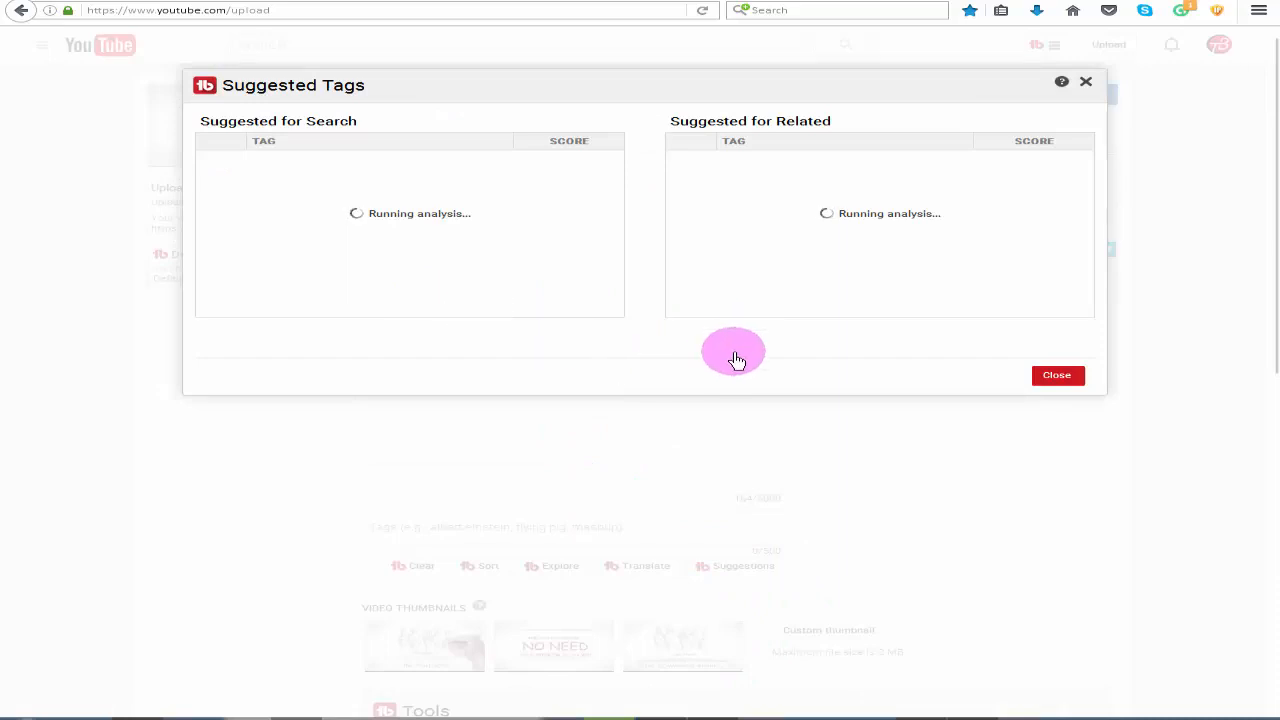
{"action": "left_click", "coordinate": [1048, 387]}
Add the tag "youtube chanel trailor" to the video
{"action": "left_click", "coordinate": [467, 525]}
{"action": "scroll", "coordinate": [567, 582], "scroll_direction": "down", "scroll_amount": 3}
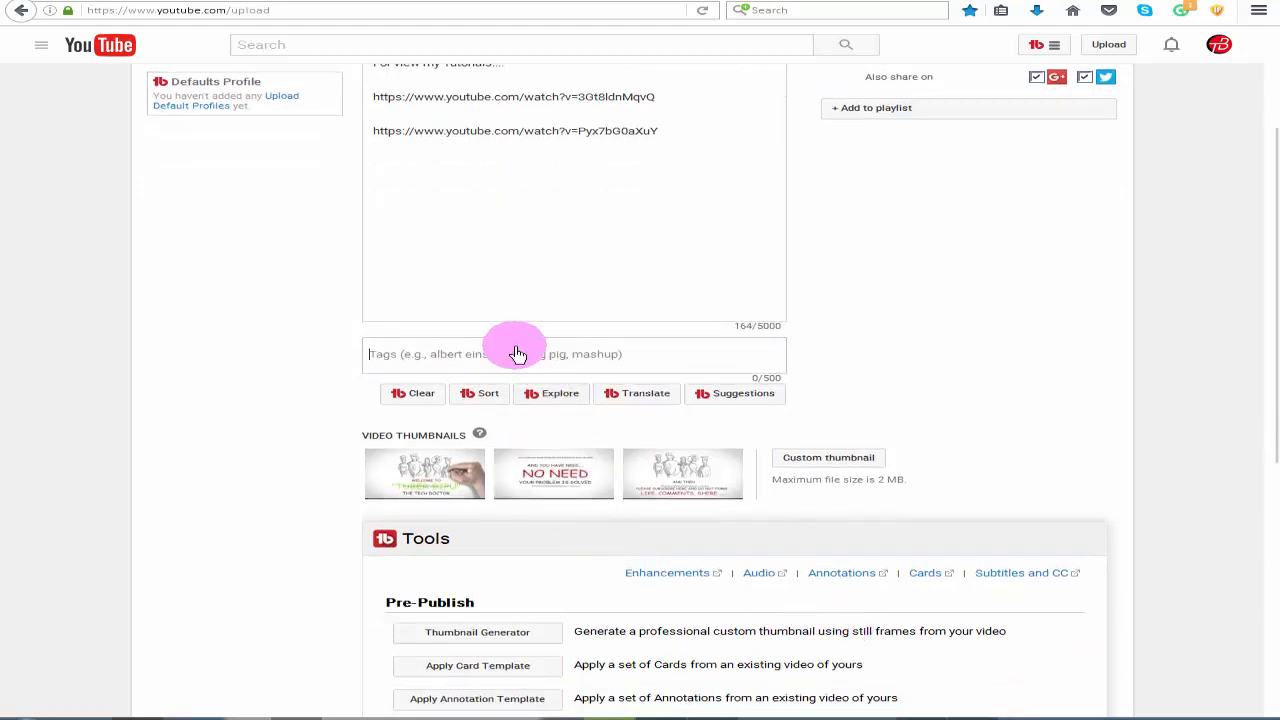
{"action": "type", "text": "y"}
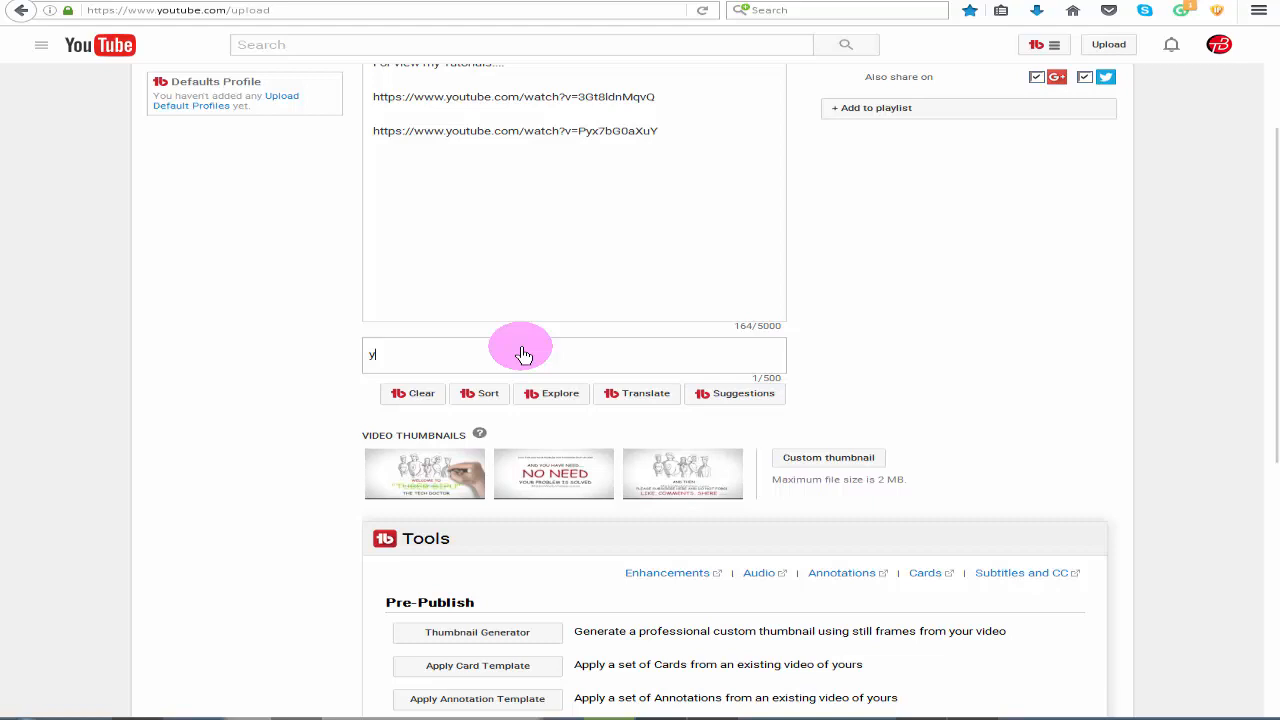
{"action": "type", "text": "outube chanel trailor"}
{"action": "key", "text": "Return"}
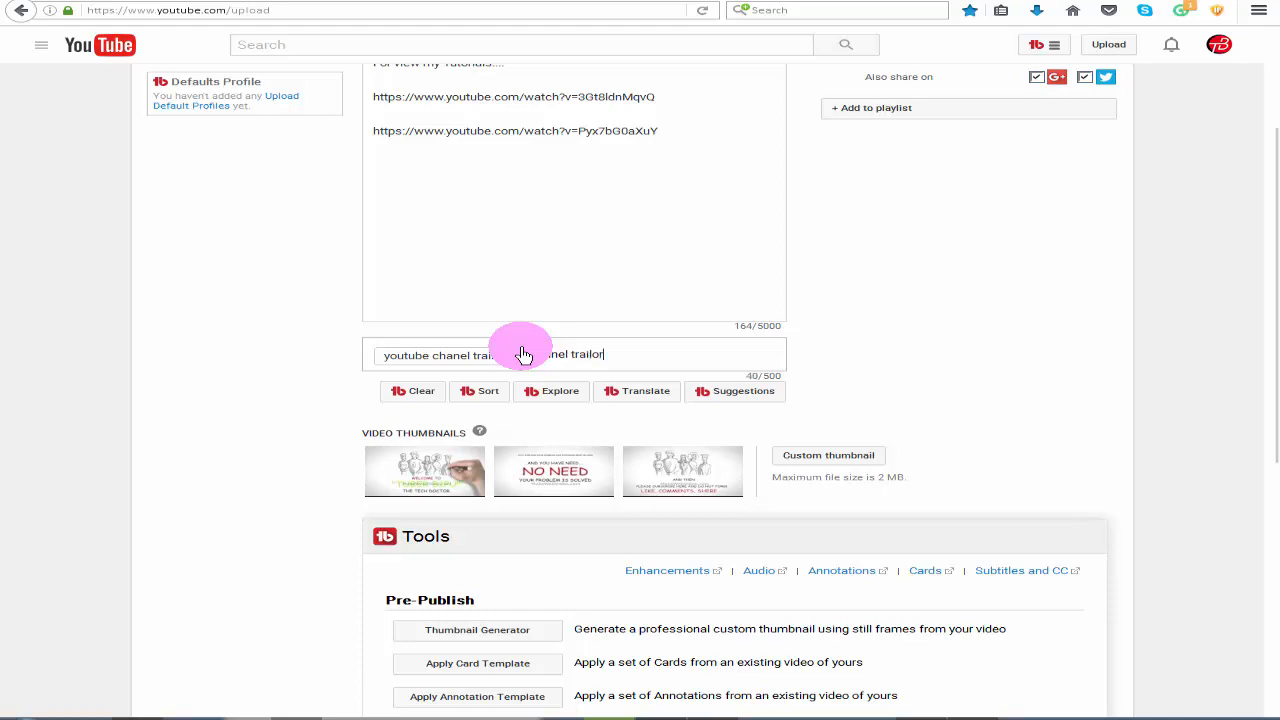
Add the tag "chanel trailor" to the uploaded video
{"action": "key", "text": "Return"}
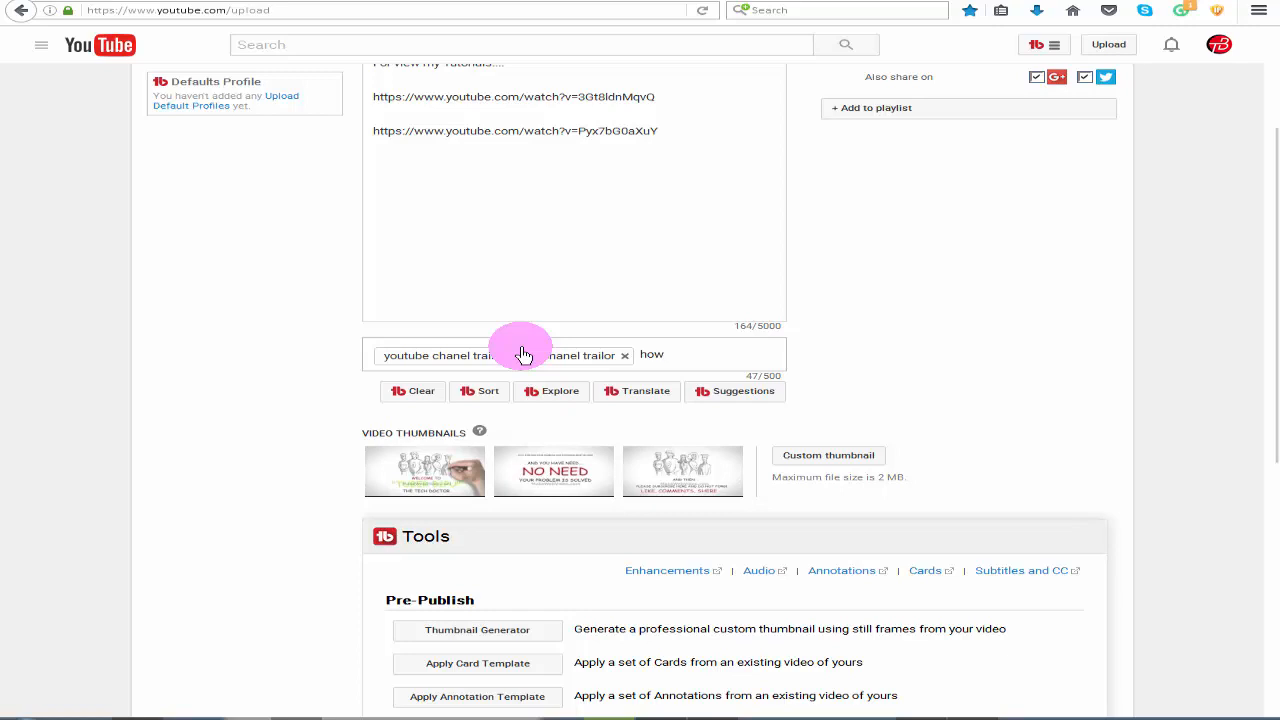
{"action": "type", "text": "to make a ma"}
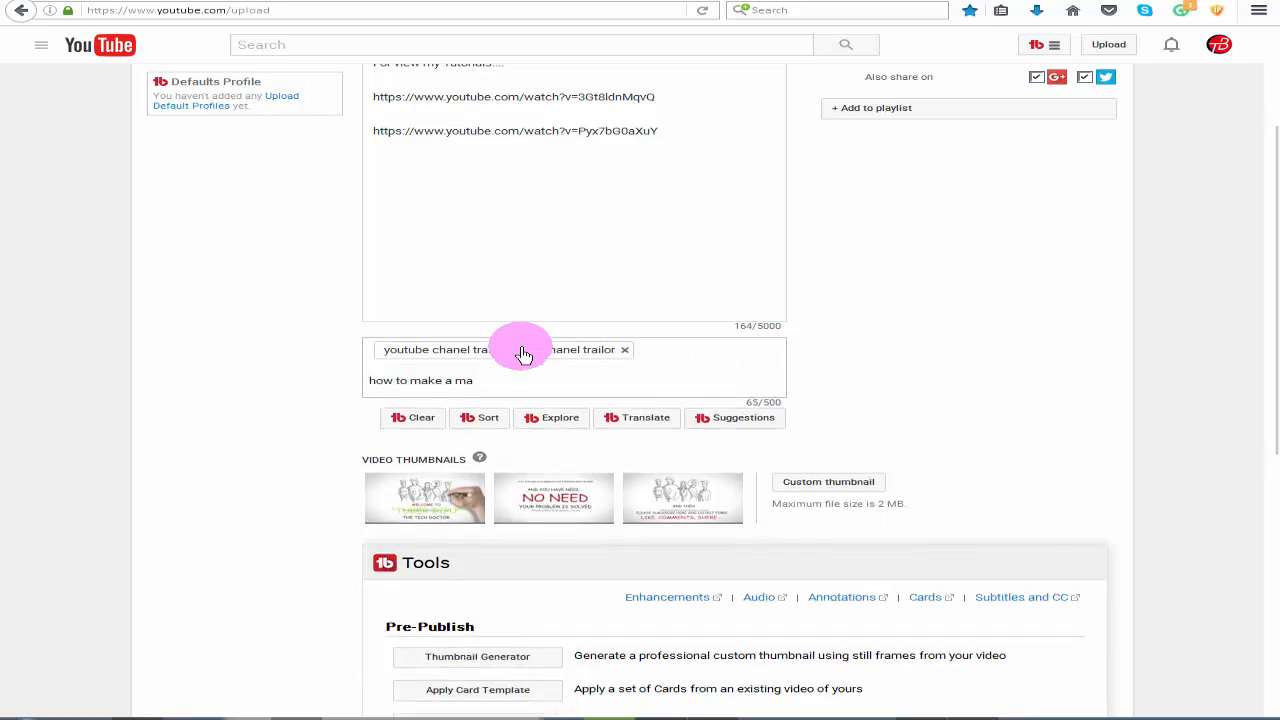
{"action": "type", "text": "youtube"}
{"action": "triple_click", "coordinate": [478, 389]}
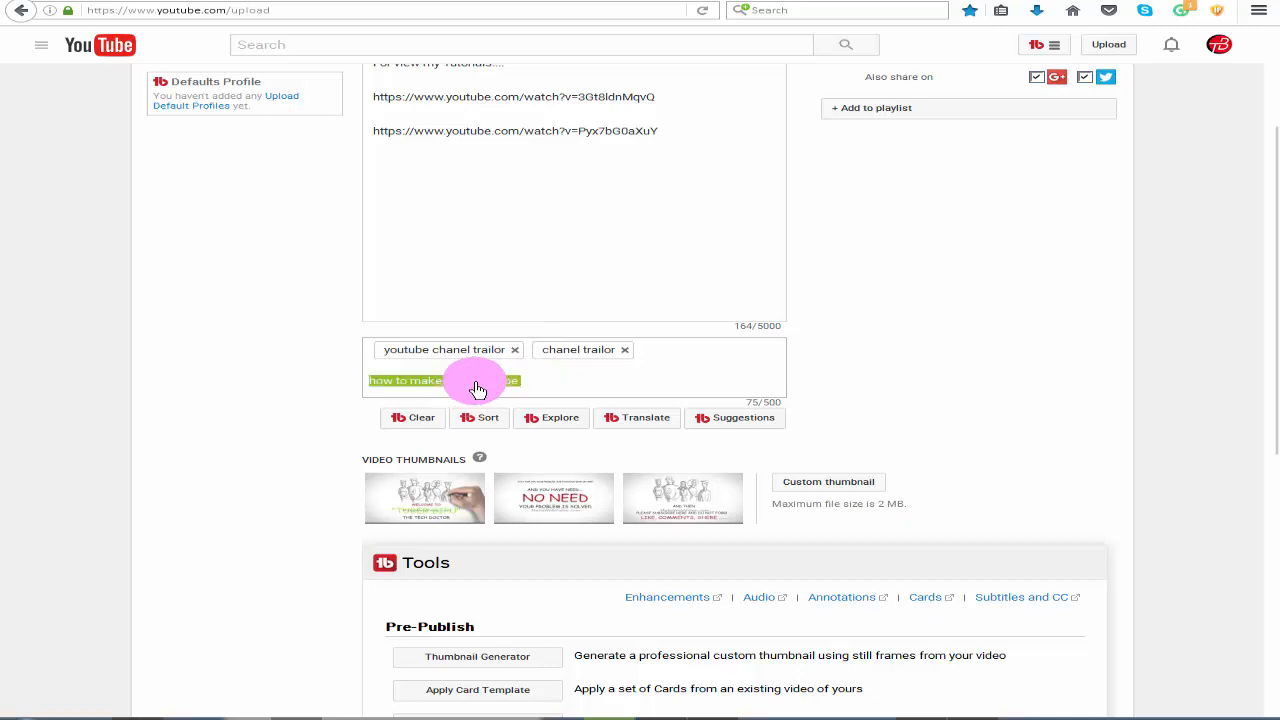
Add the tags "youtube chanel" and "tech bangla" to the uploaded video
{"action": "type", "text": "ke"}
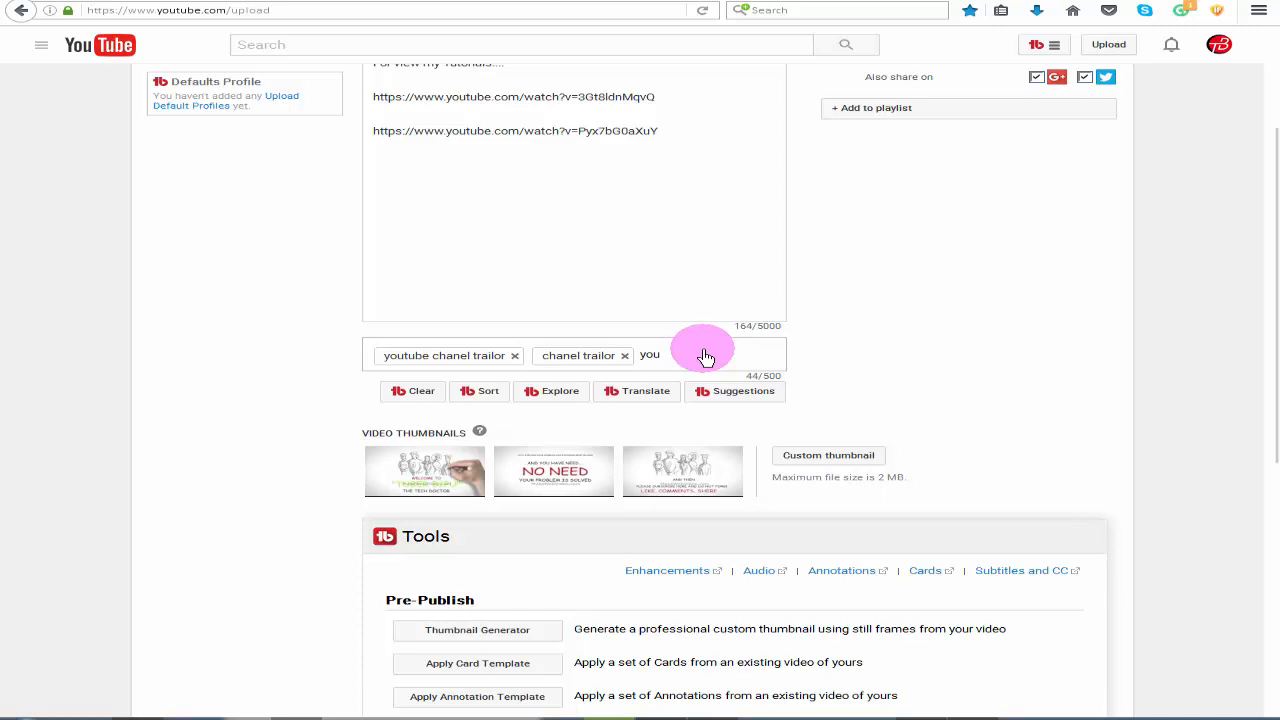
{"action": "key", "text": "Return"}
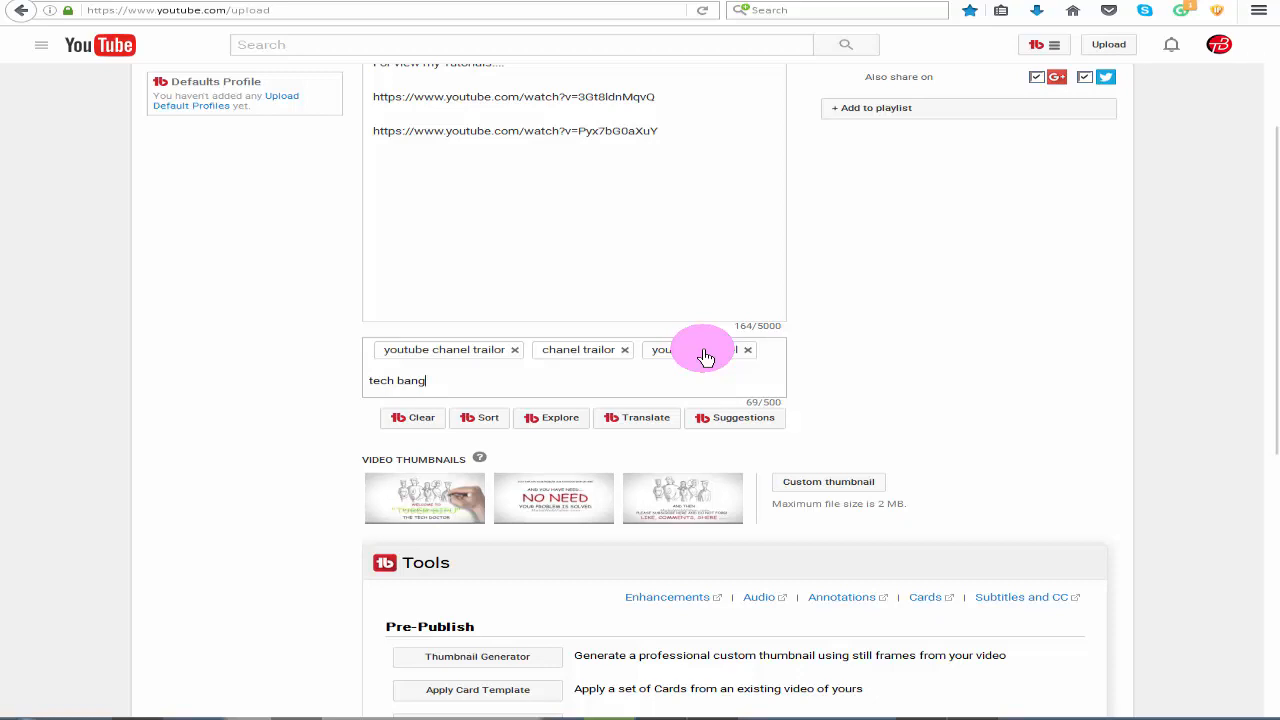
{"action": "key", "text": "Return"}
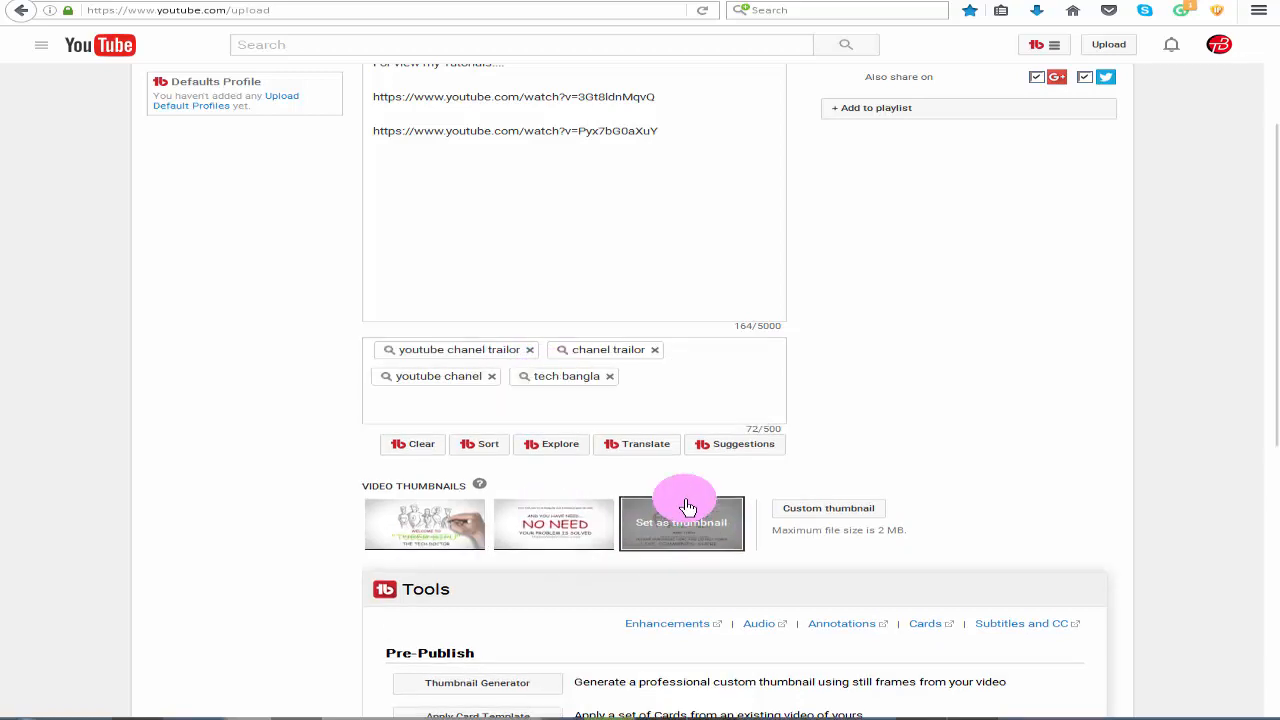
Set the frame with the drawing hand and the welcome text as the video's thumbnail
{"action": "left_click", "coordinate": [678, 510]}
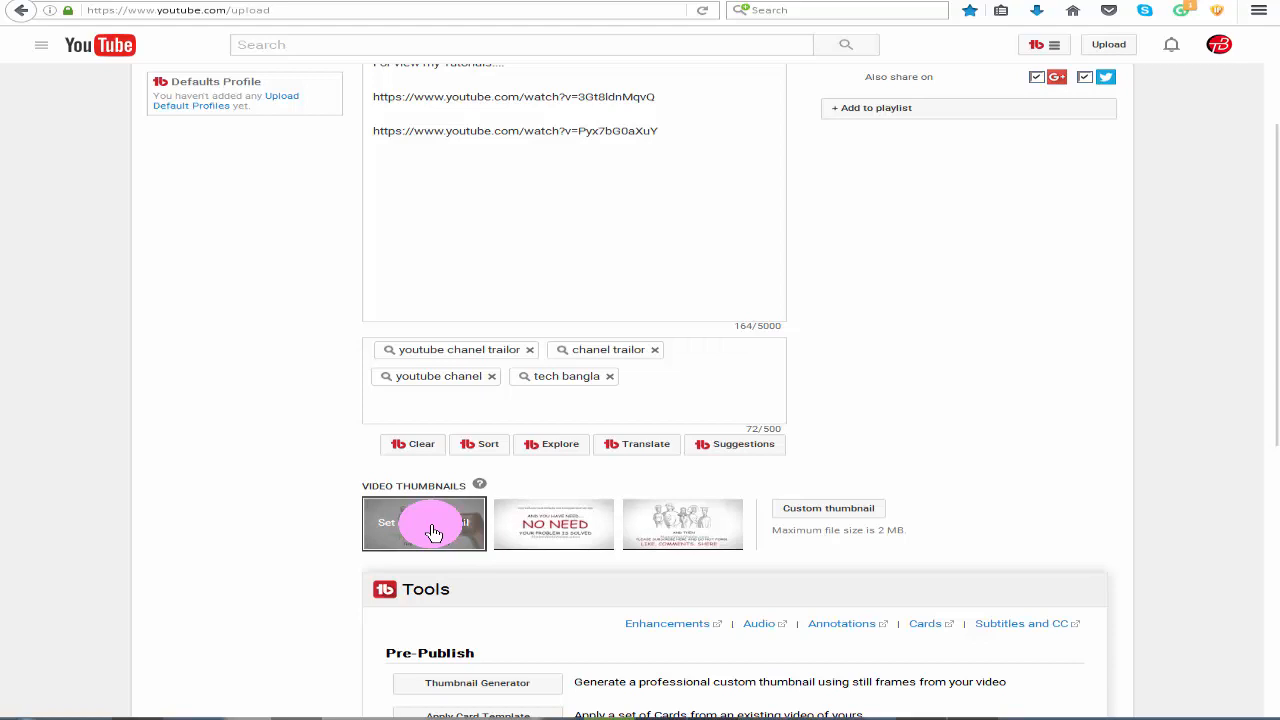
{"action": "left_click", "coordinate": [433, 532]}
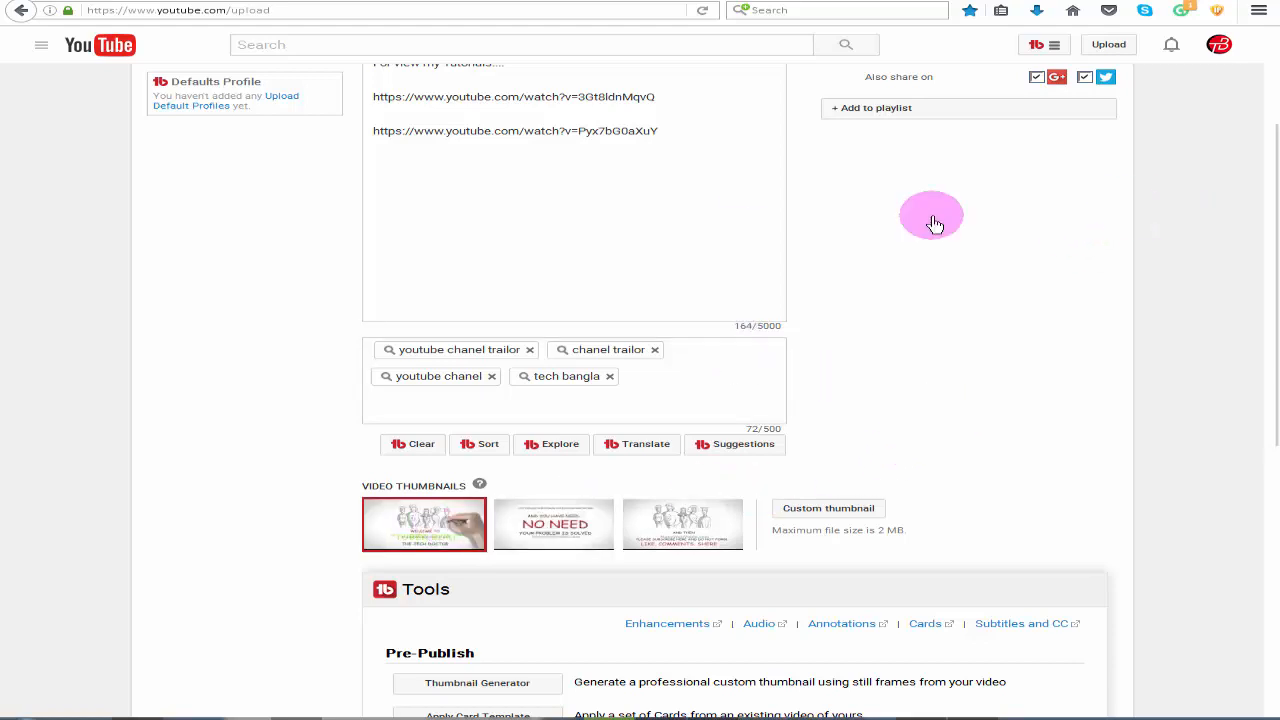
{"action": "scroll", "coordinate": [931, 223], "scroll_direction": "up", "scroll_amount": 3}
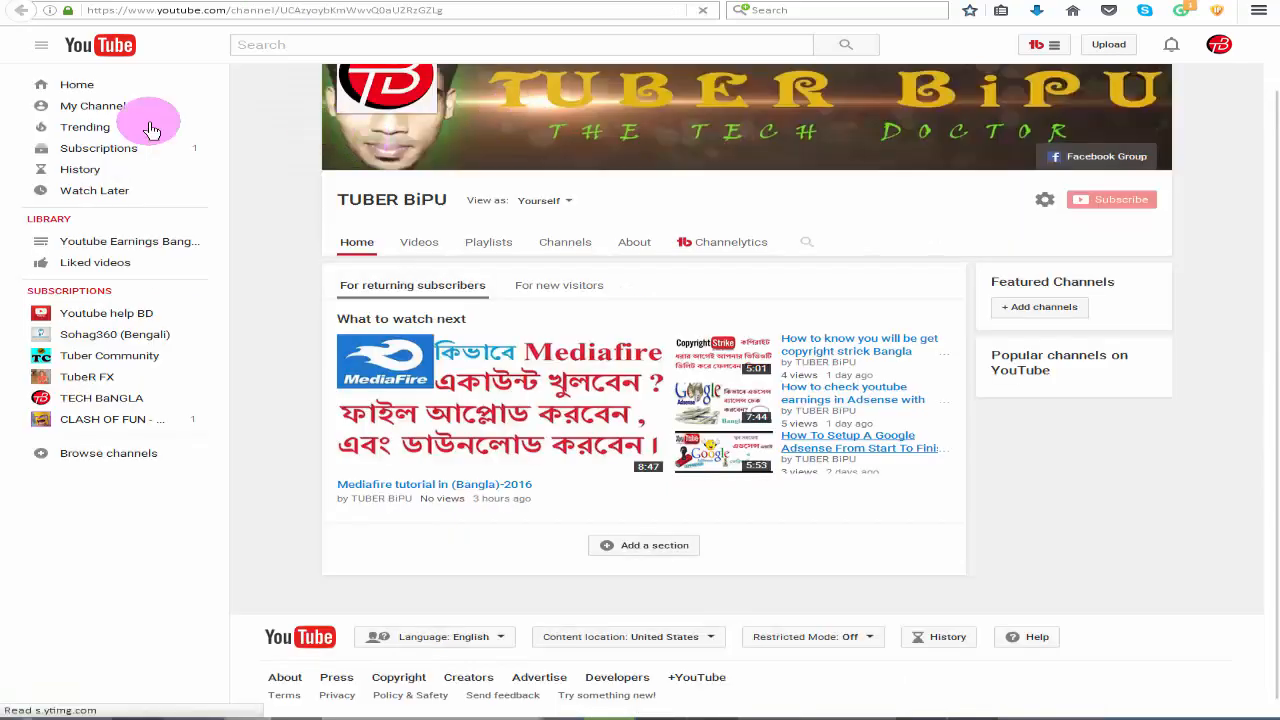
Open the Mediafire tutorial video from the YouTube home page, mute the sound and look through the suggested videos beside it
{"action": "left_click", "coordinate": [92, 93]}
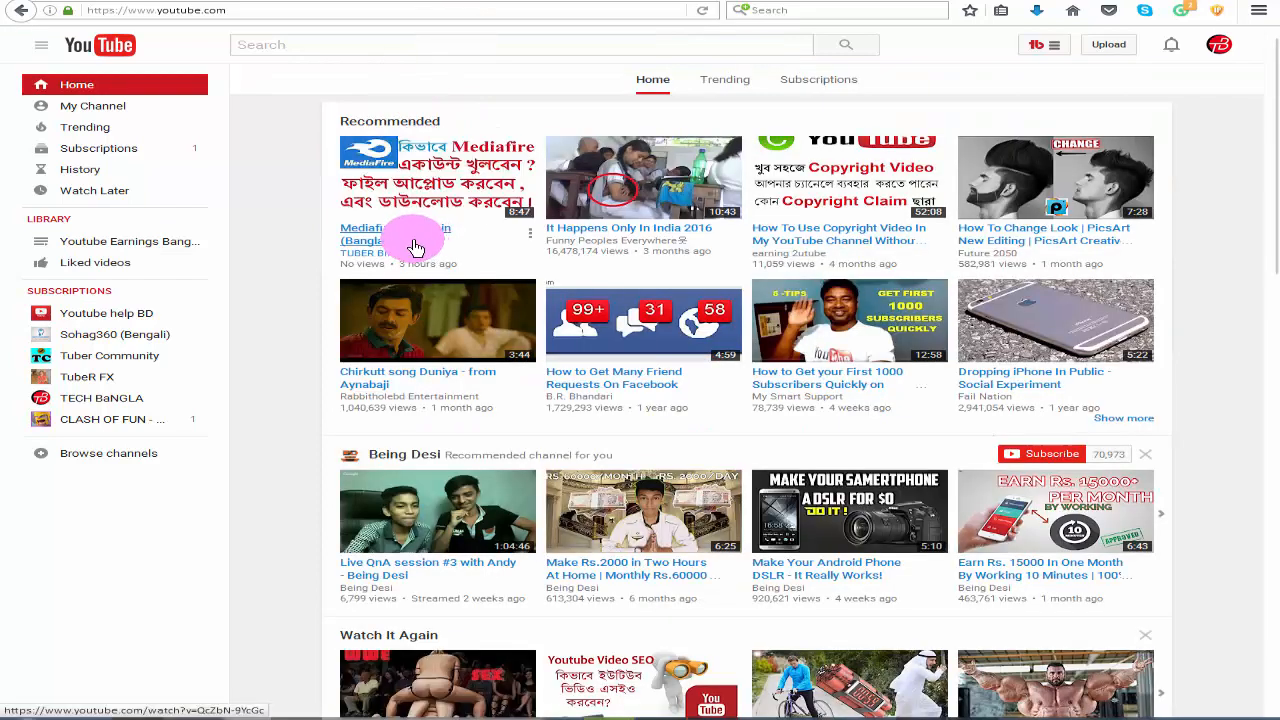
{"action": "left_click", "coordinate": [419, 248]}
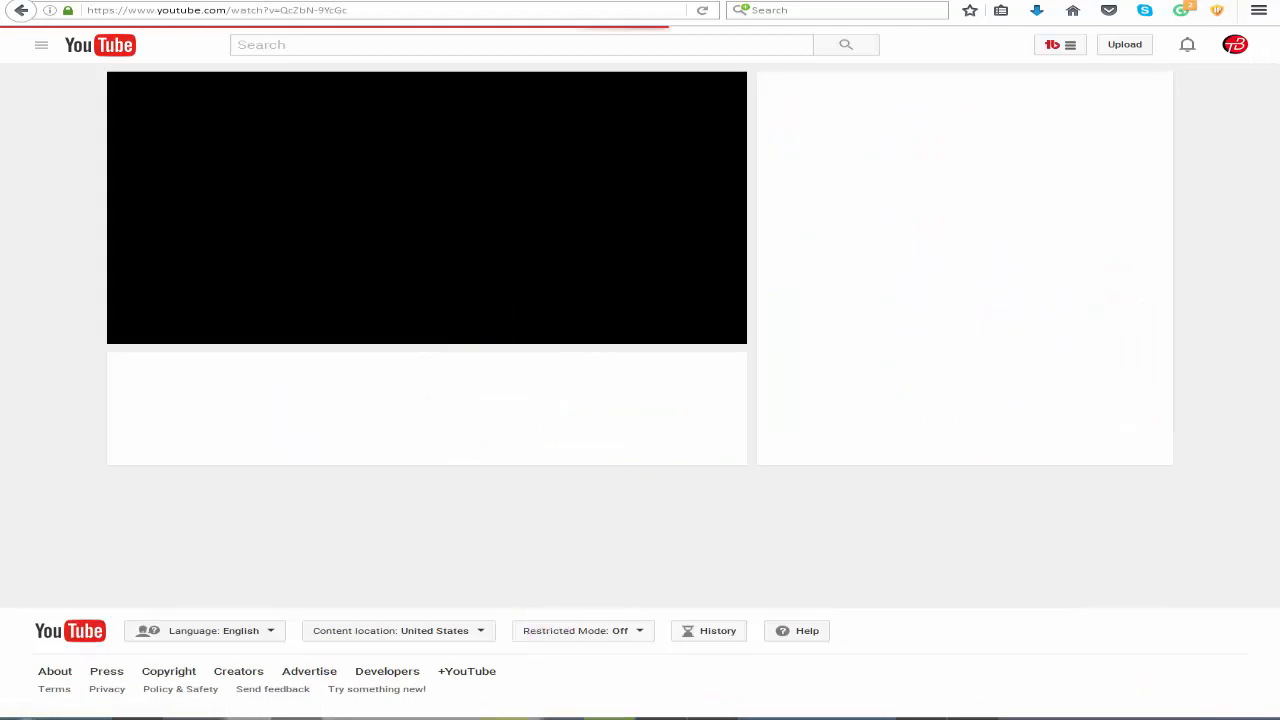
{"action": "key", "text": "XF86AudioMute"}
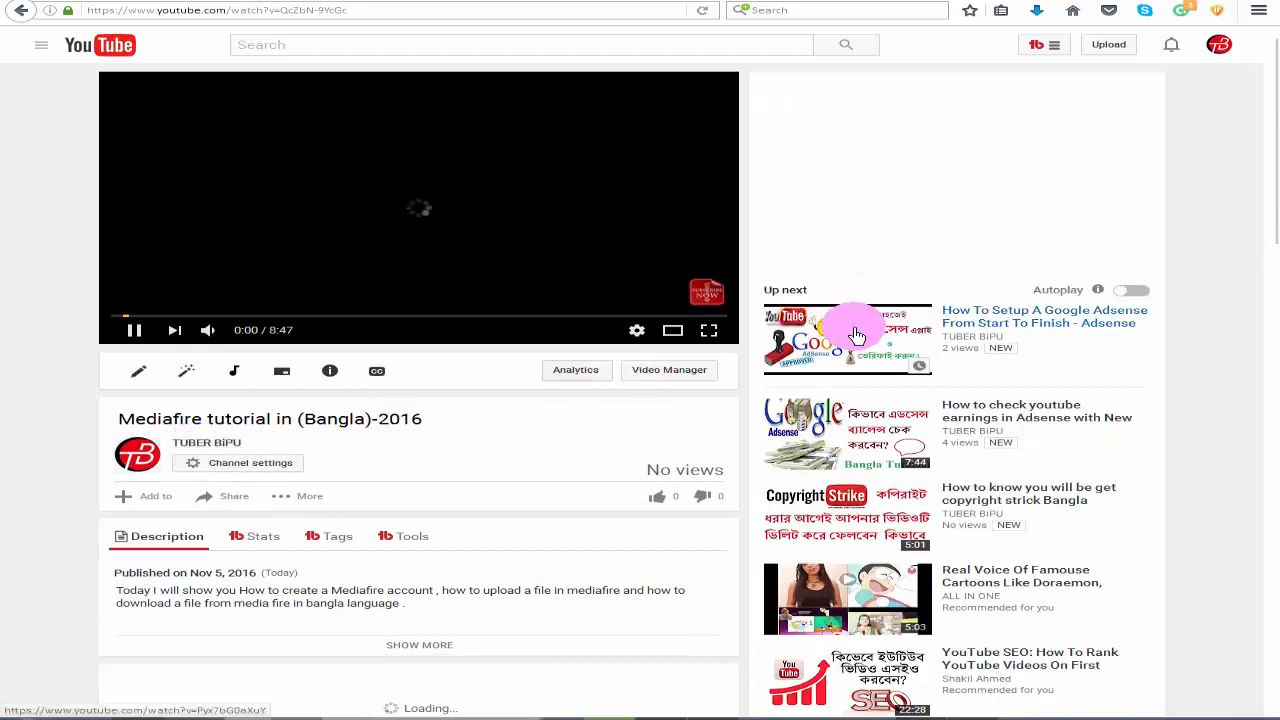
{"action": "scroll", "coordinate": [975, 350], "scroll_direction": "down", "scroll_amount": 3}
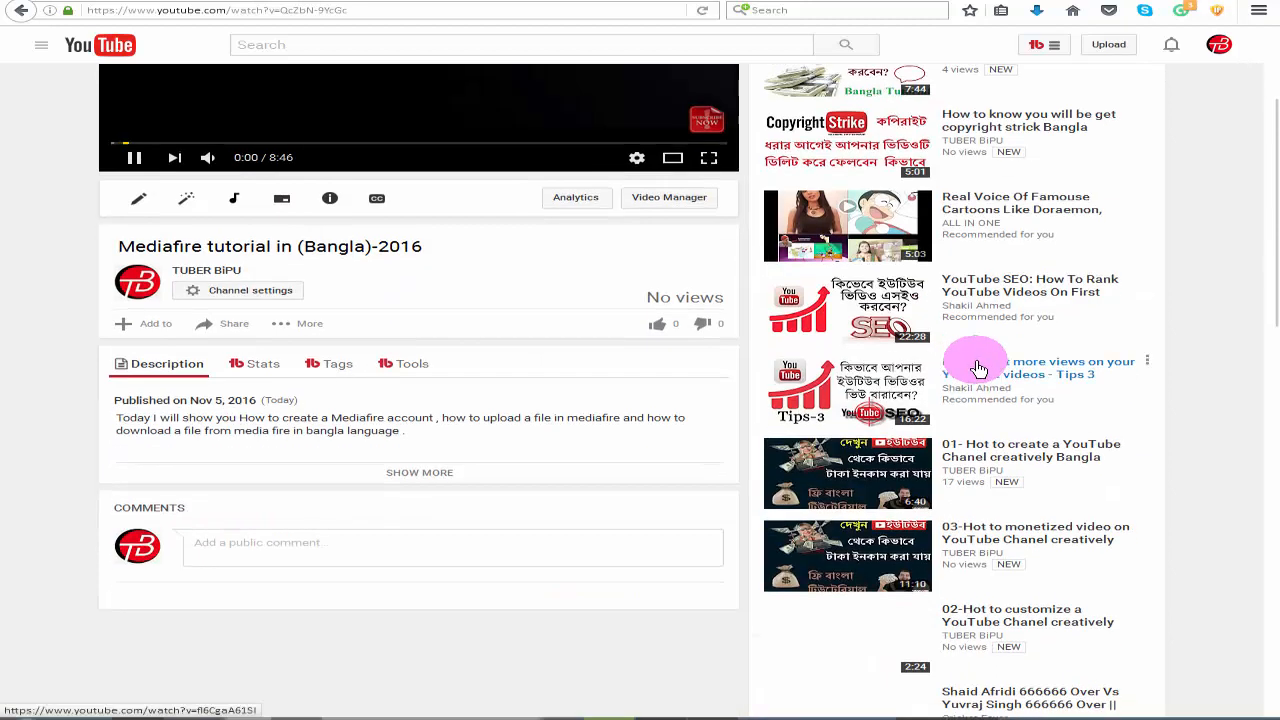
{"action": "scroll", "coordinate": [975, 480], "scroll_direction": "down", "scroll_amount": 3}
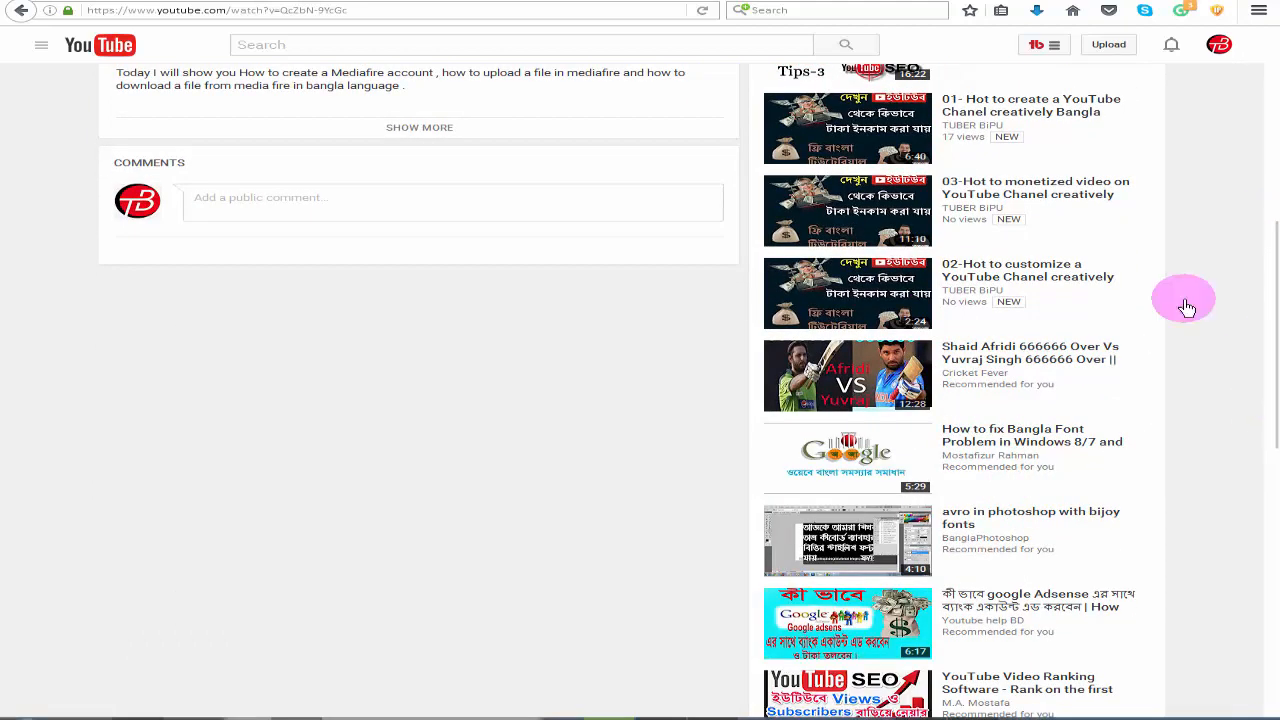
{"action": "scroll", "coordinate": [430, 202], "scroll_direction": "up", "scroll_amount": 3}
{"action": "scroll", "coordinate": [420, 203], "scroll_direction": "up", "scroll_amount": 3}
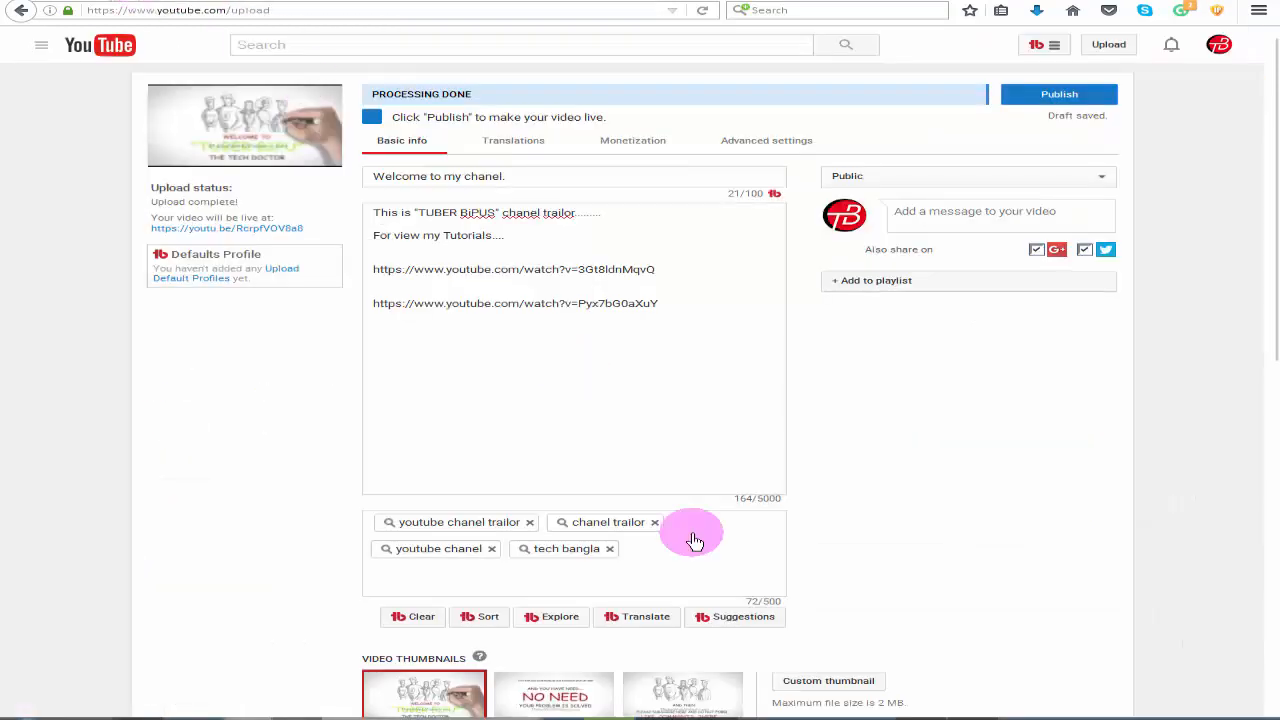
{"action": "left_click", "coordinate": [985, 717]}
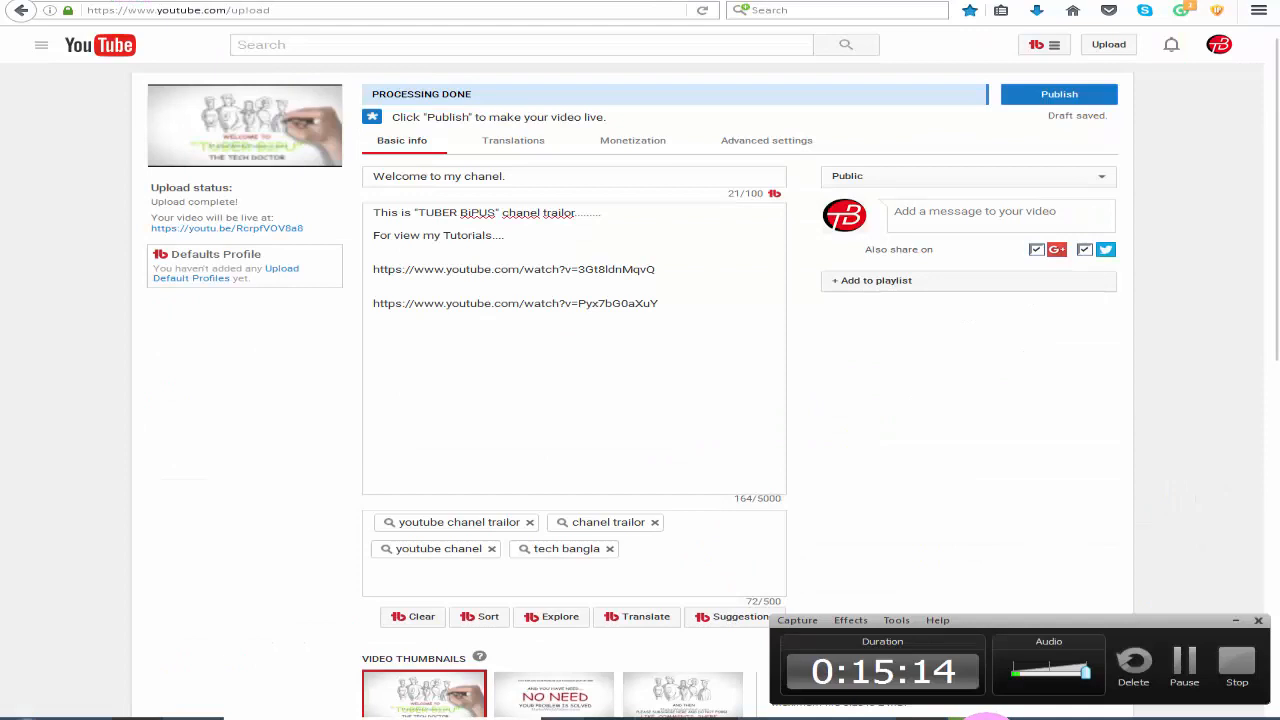
{"action": "left_click", "coordinate": [985, 717]}
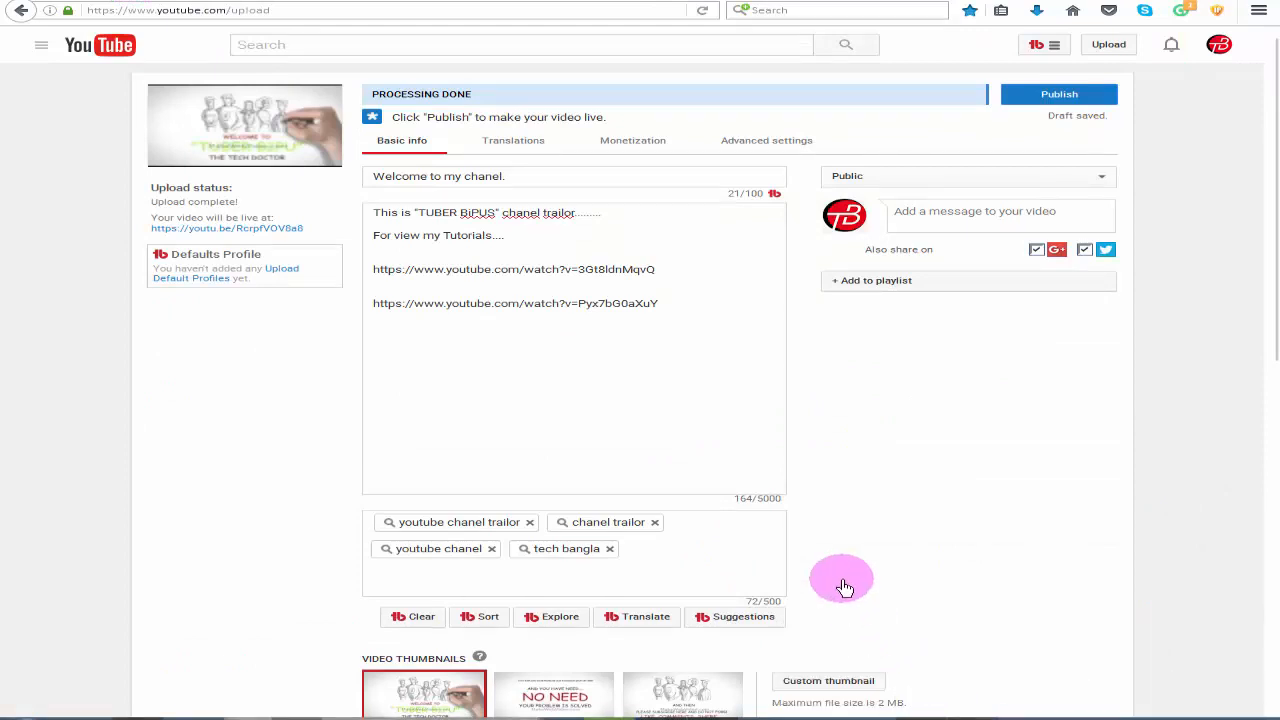
Turn on monetization with ads for the uploaded video, check its basic info again and publish it
{"action": "left_click", "coordinate": [619, 150]}
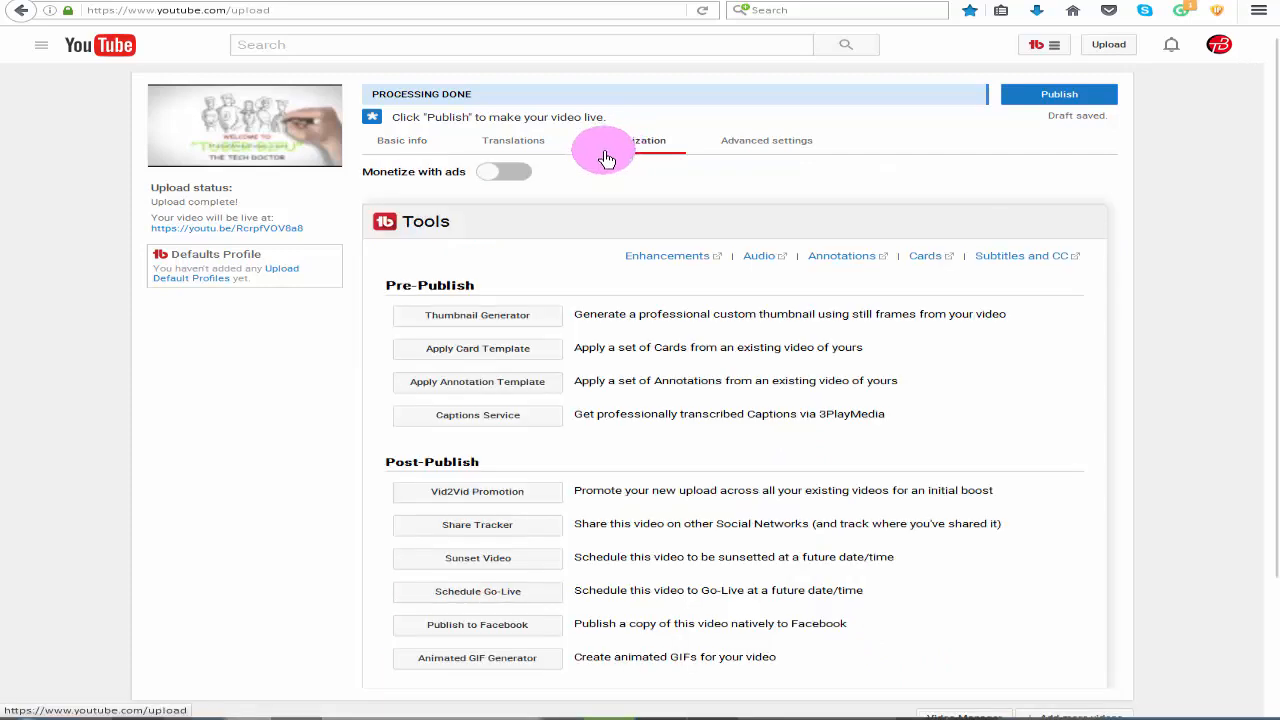
{"action": "left_click", "coordinate": [504, 174]}
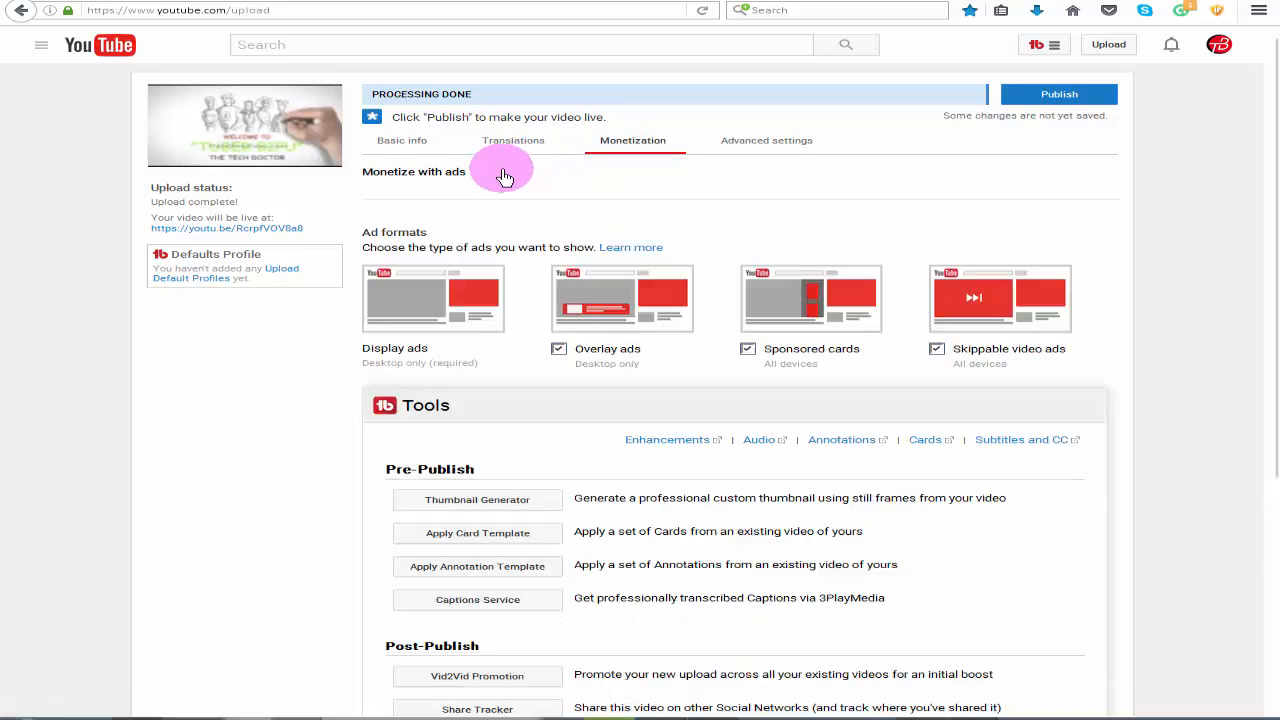
{"action": "left_click", "coordinate": [424, 148]}
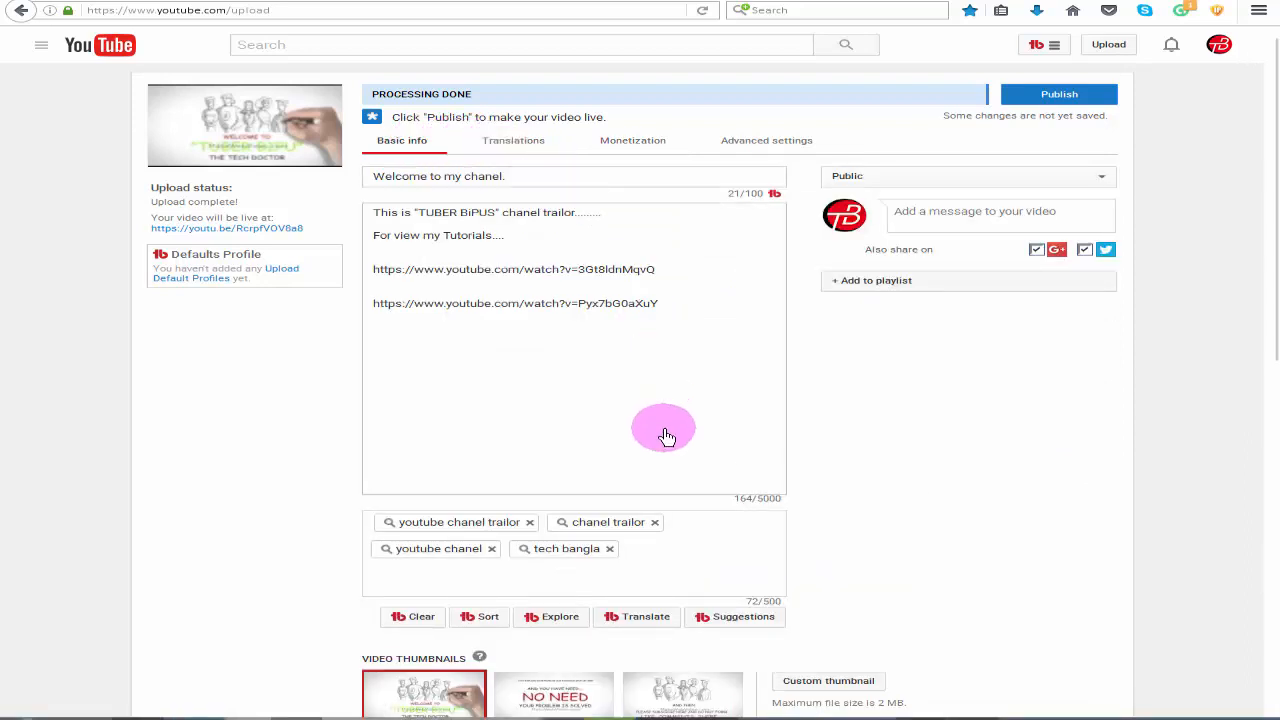
{"action": "scroll", "coordinate": [663, 434], "scroll_direction": "down", "scroll_amount": 2}
{"action": "scroll", "coordinate": [650, 440], "scroll_direction": "up", "scroll_amount": 2}
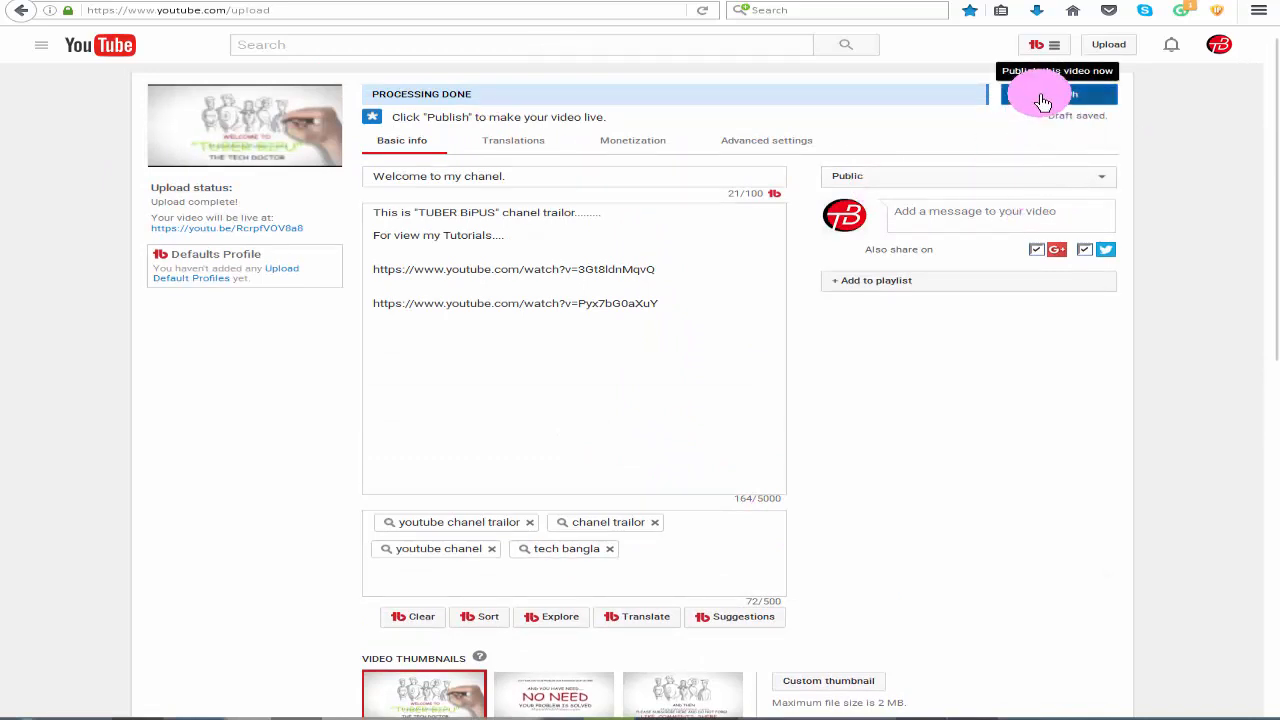
{"action": "left_click", "coordinate": [1042, 102]}
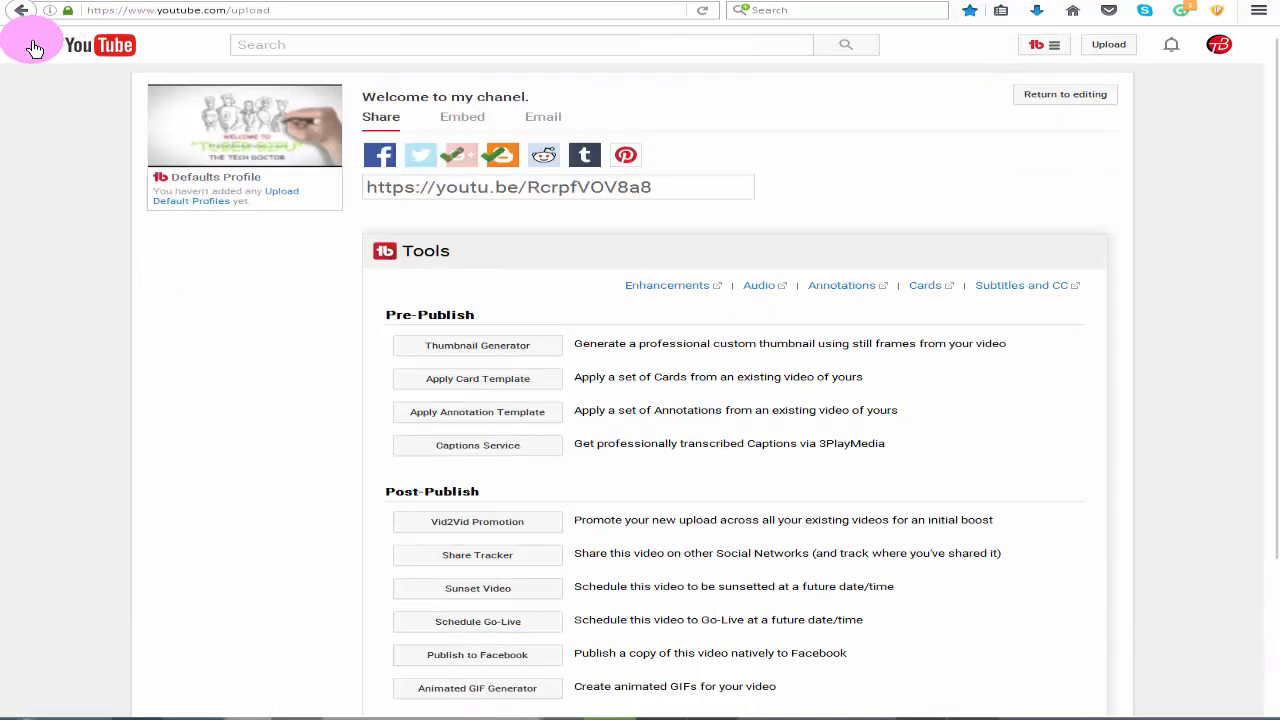
Go from the published video to the home page of your own channel
{"action": "left_click", "coordinate": [35, 49]}
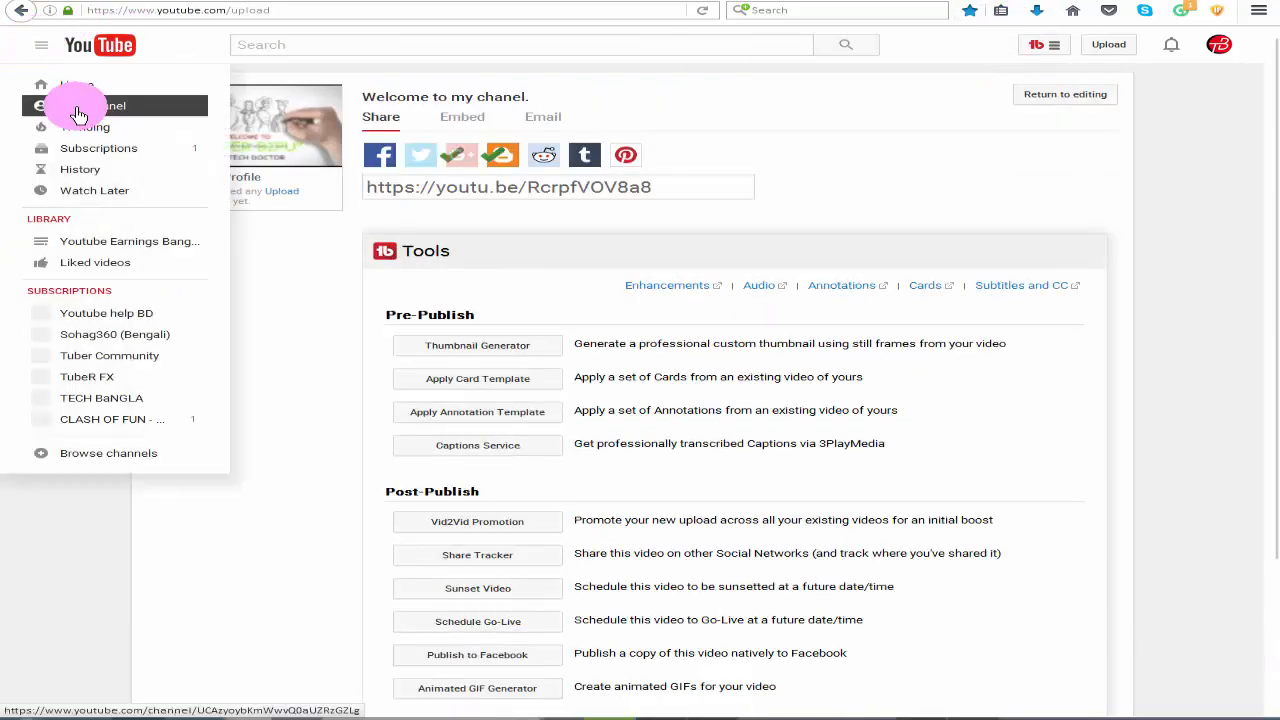
{"action": "left_click", "coordinate": [79, 112]}
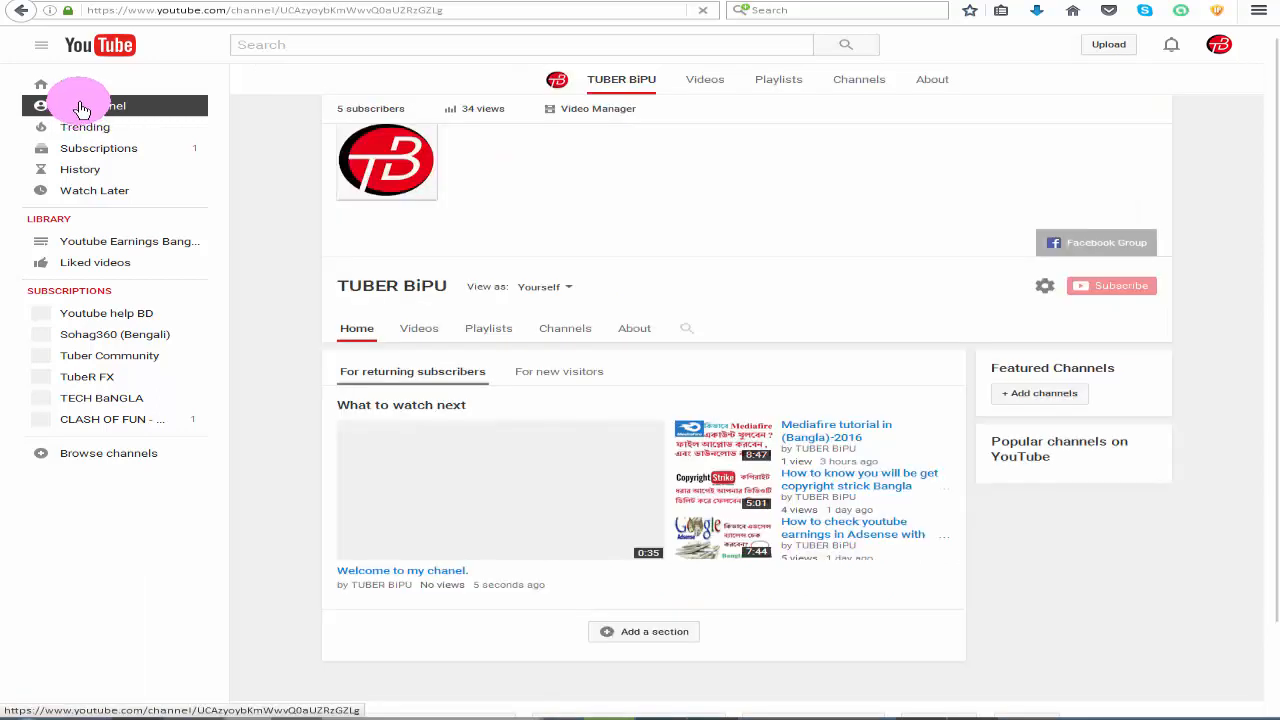
{"action": "left_click", "coordinate": [172, 127]}
{"action": "scroll", "coordinate": [727, 294], "scroll_direction": "down", "scroll_amount": 2}
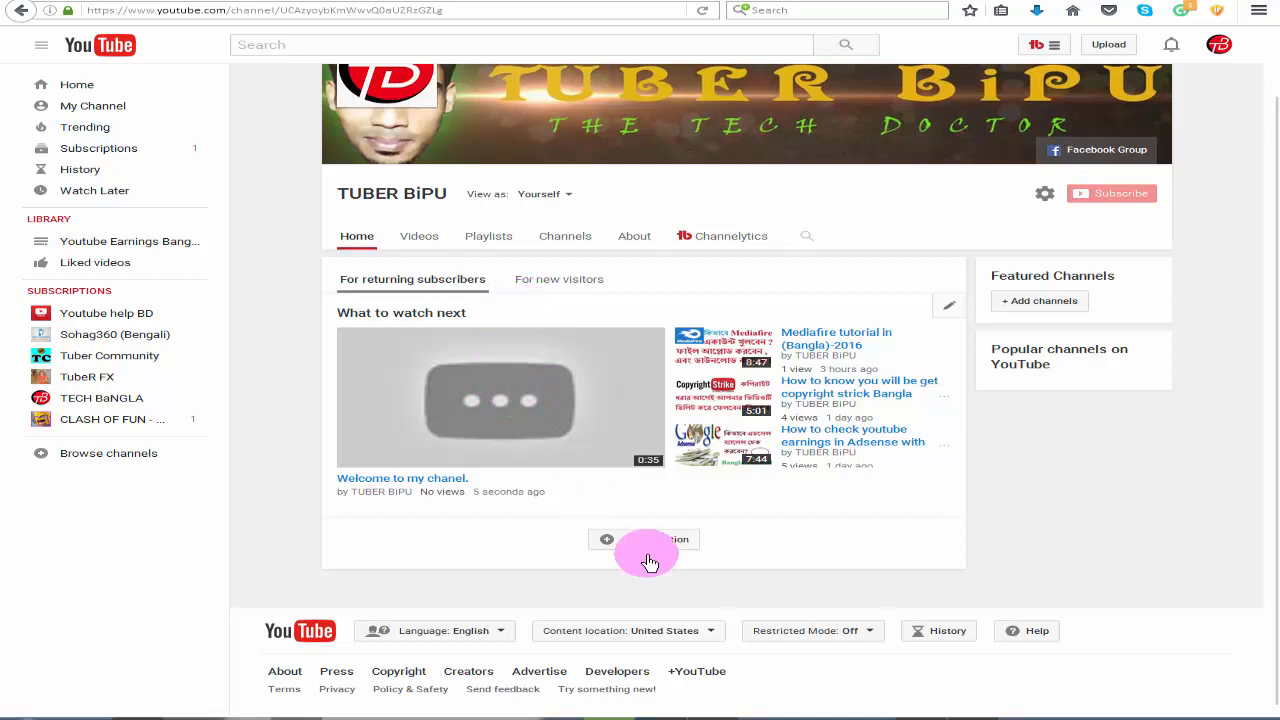
Change the channel trailer for new visitors to the uploaded video "Welcome to my chanel." and save it
{"action": "left_click", "coordinate": [553, 280]}
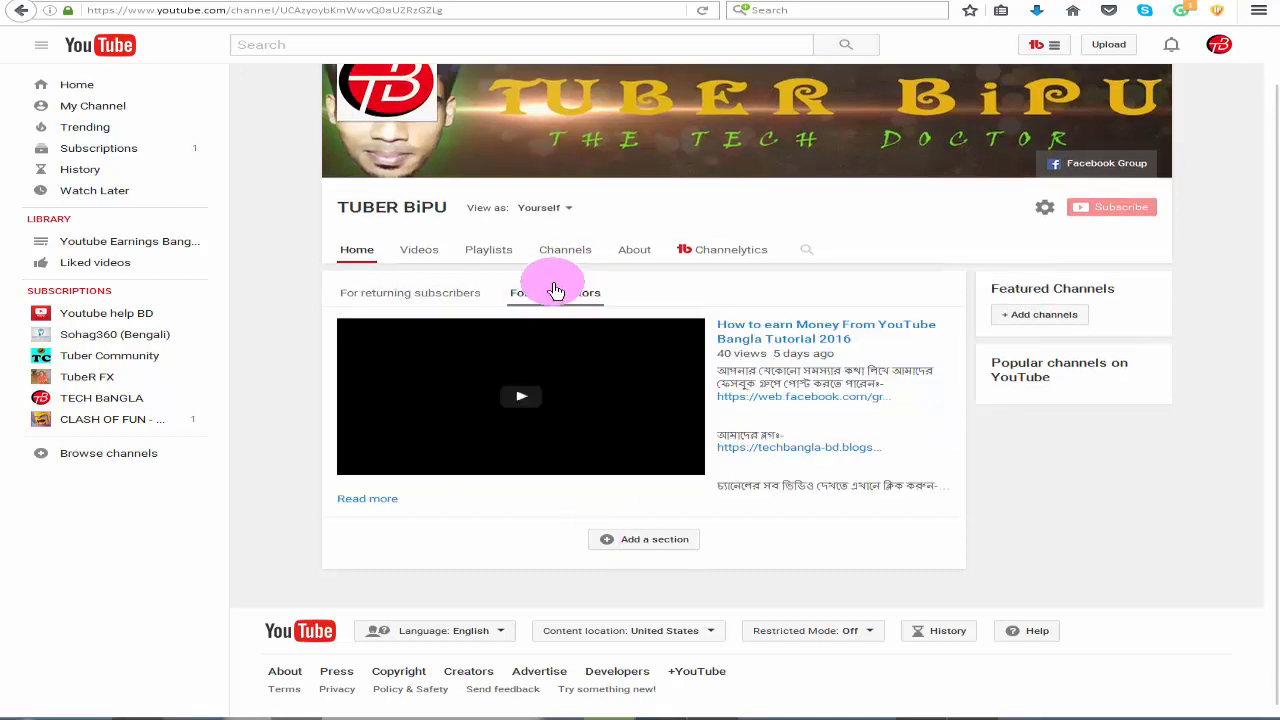
{"action": "left_click", "coordinate": [945, 321]}
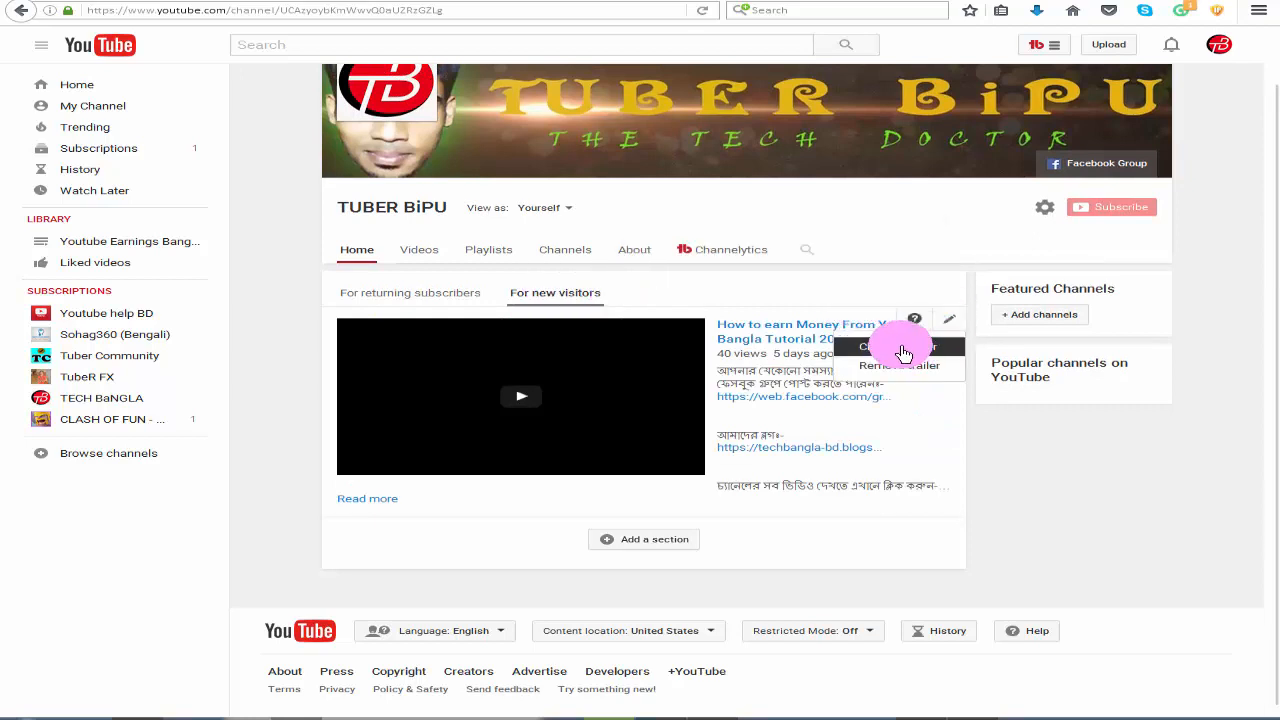
{"action": "left_click", "coordinate": [904, 351]}
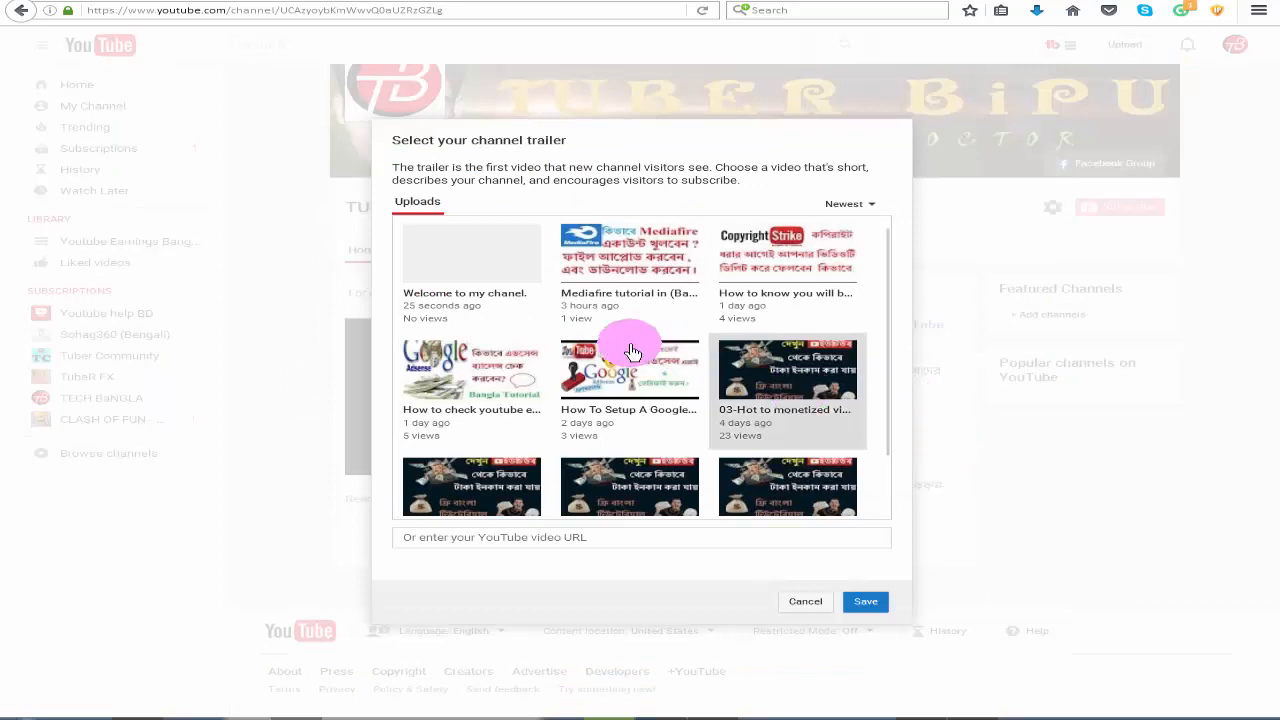
{"action": "left_click", "coordinate": [485, 285]}
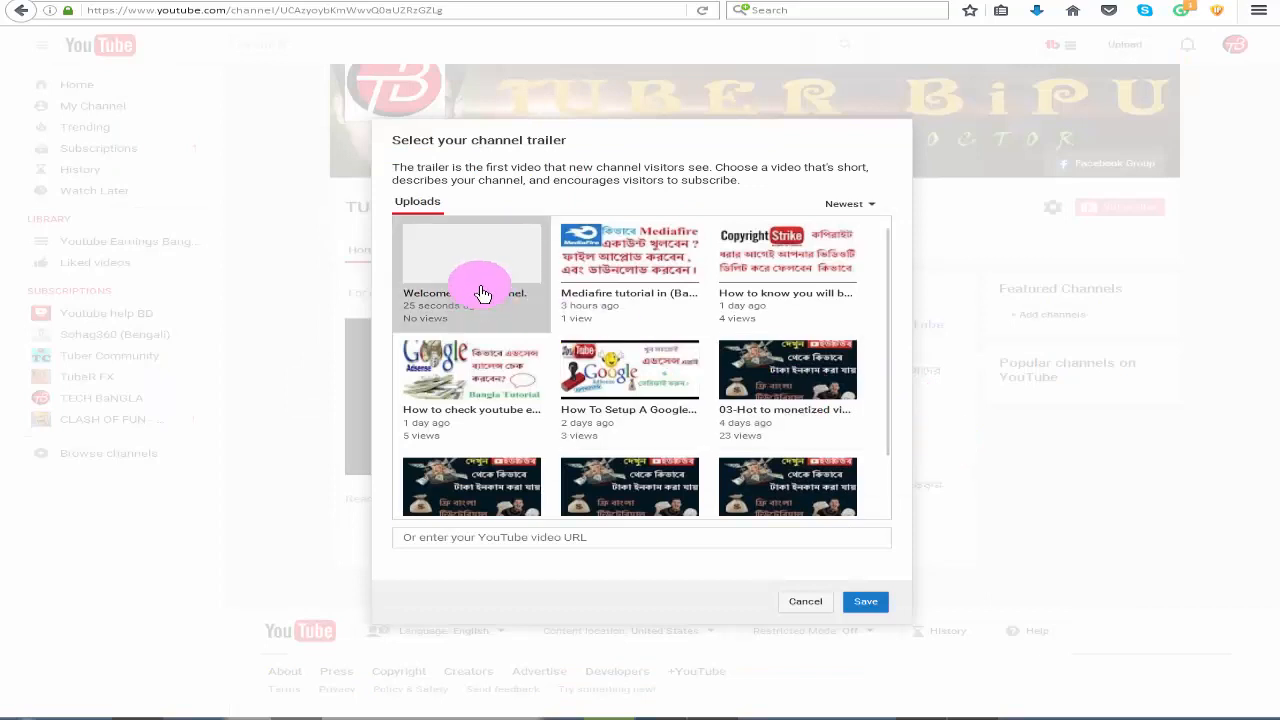
{"action": "left_click", "coordinate": [869, 611]}
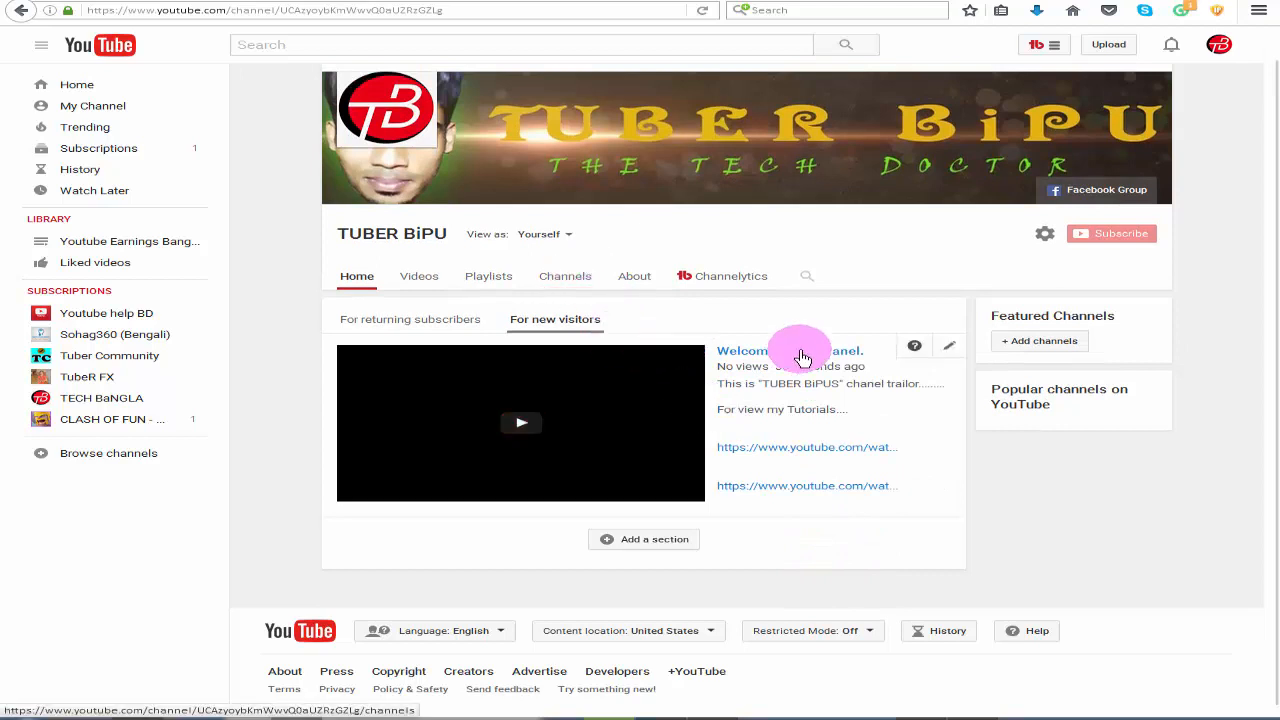
View the channel as a new visitor and watch the trailer play with the volume turned up
{"action": "left_click", "coordinate": [543, 236]}
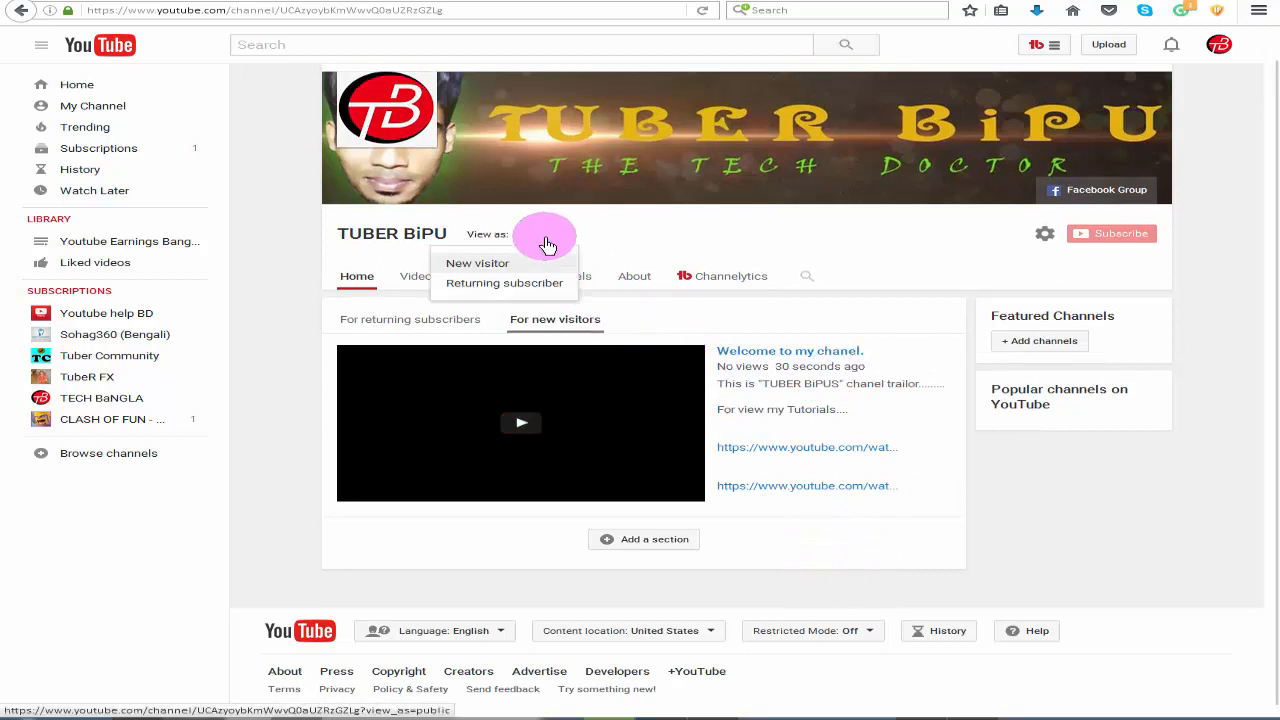
{"action": "left_click", "coordinate": [500, 267]}
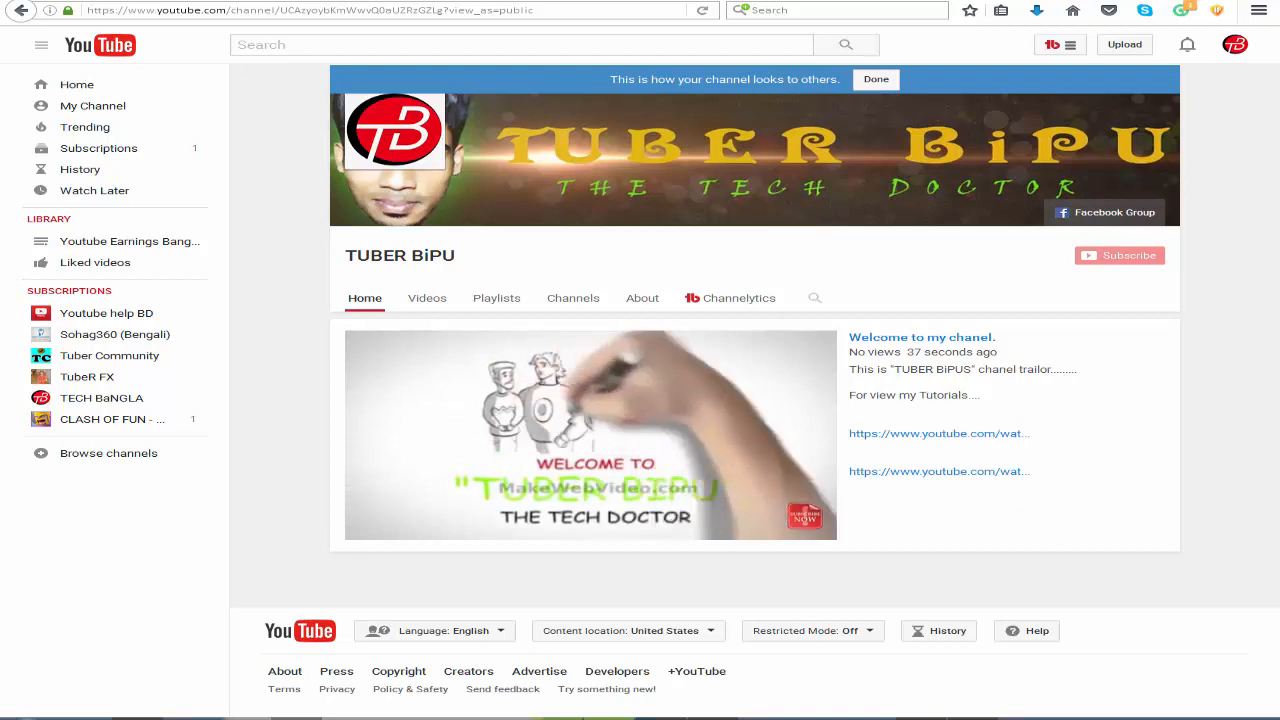
{"action": "key", "text": "XF86AudioRaiseVolume"}
{"action": "key", "text": "XF86AudioRaiseVolume"}
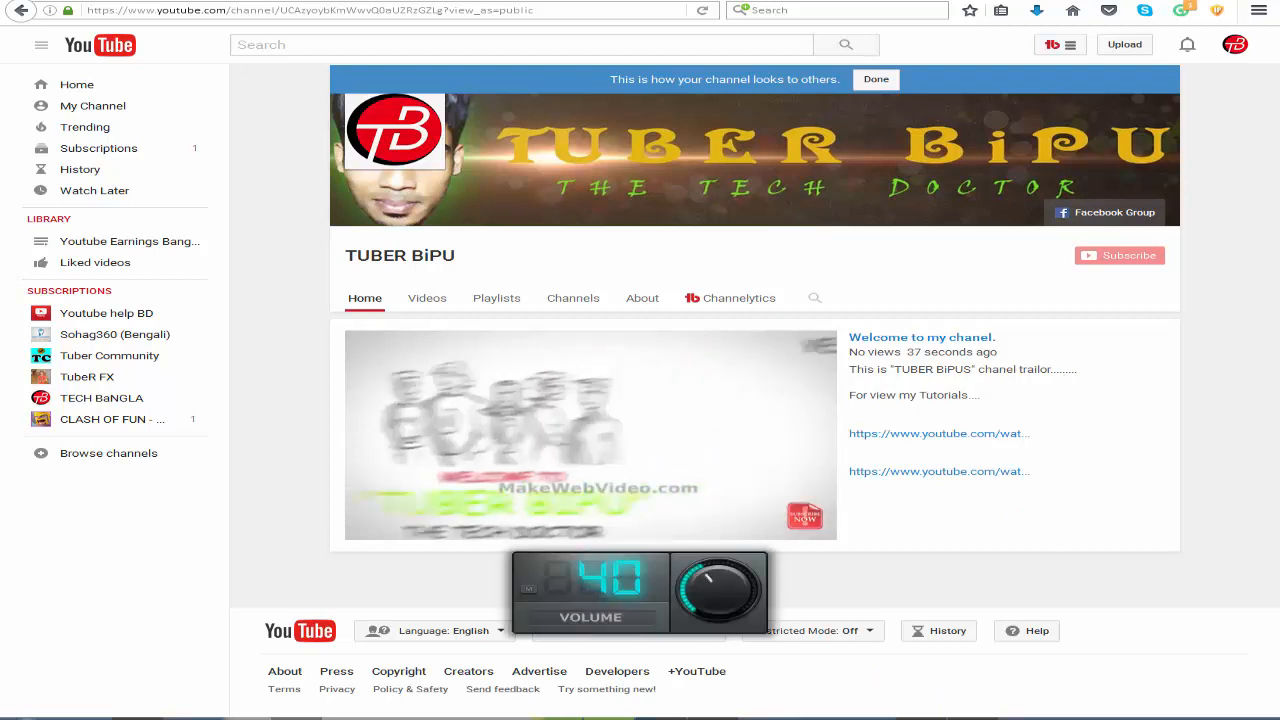
{"action": "mouse_move", "coordinate": [597, 712]}
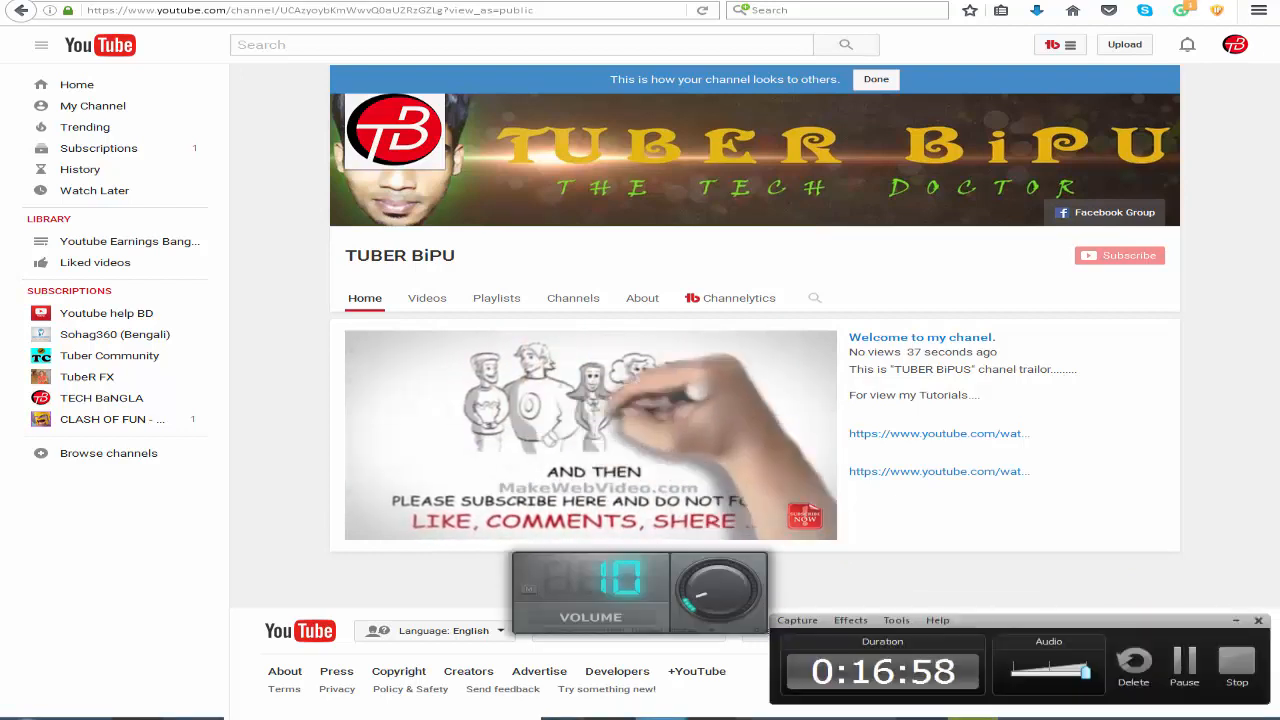
{"action": "mouse_move", "coordinate": [640, 714]}
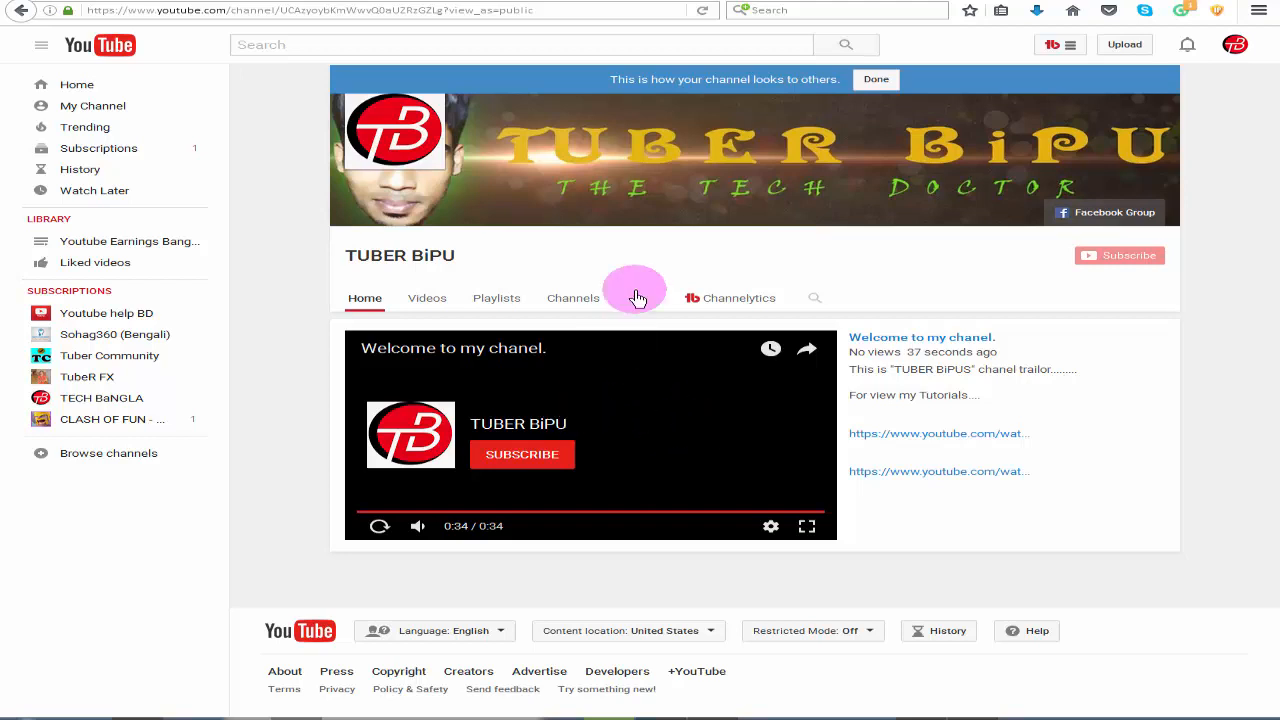
Look through the list of the channel's uploaded videos
{"action": "left_click", "coordinate": [416, 305]}
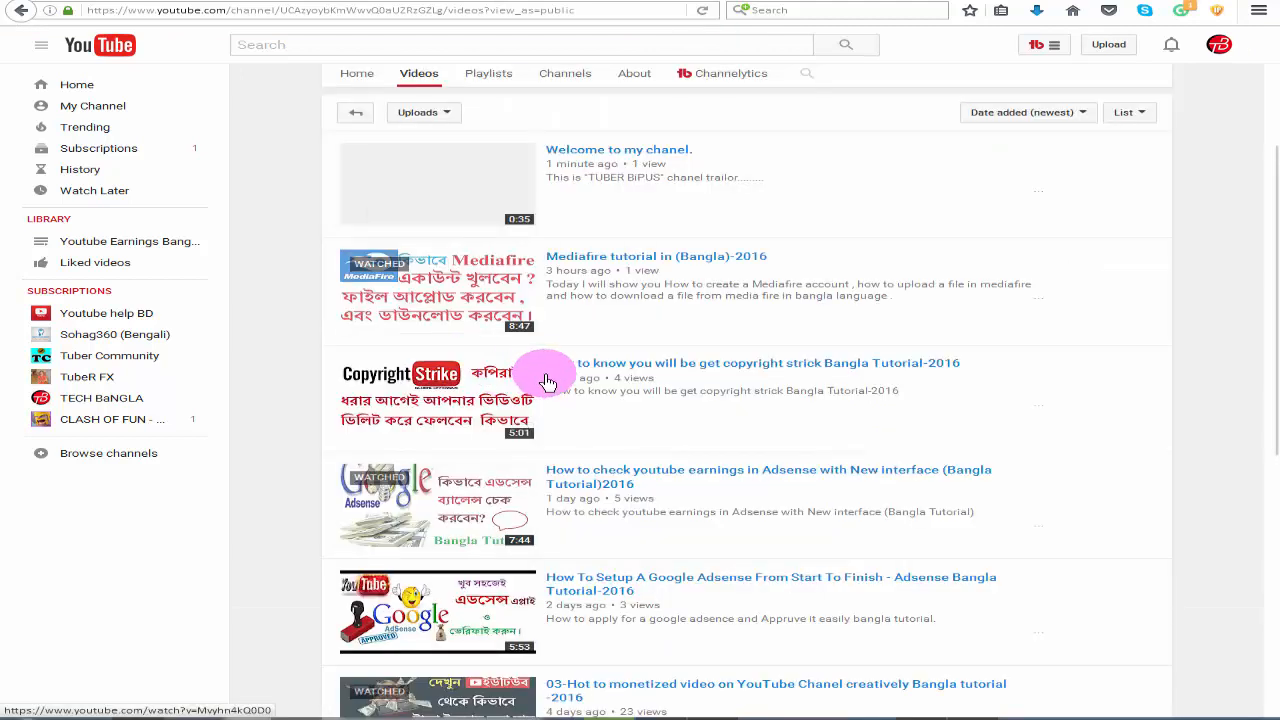
{"action": "scroll", "coordinate": [600, 395], "scroll_direction": "down", "scroll_amount": 5}
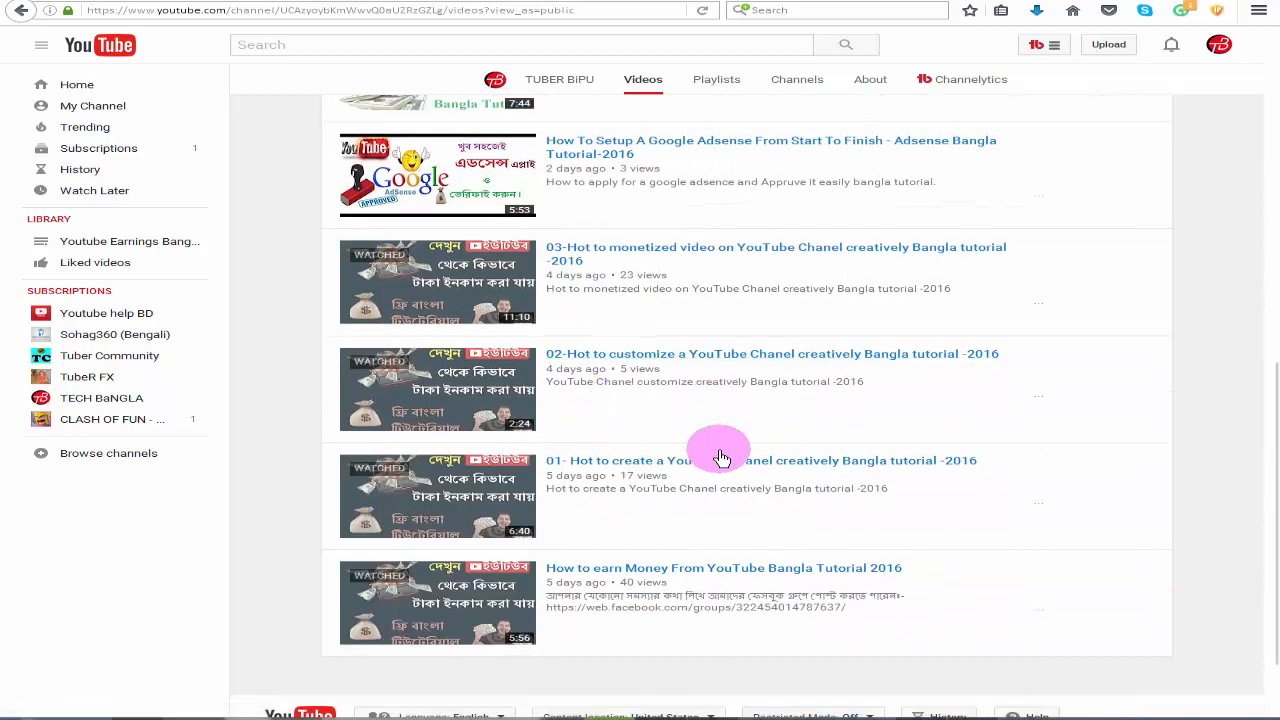
{"action": "scroll", "coordinate": [755, 312], "scroll_direction": "up", "scroll_amount": 2}
{"action": "scroll", "coordinate": [757, 318], "scroll_direction": "up", "scroll_amount": 3}
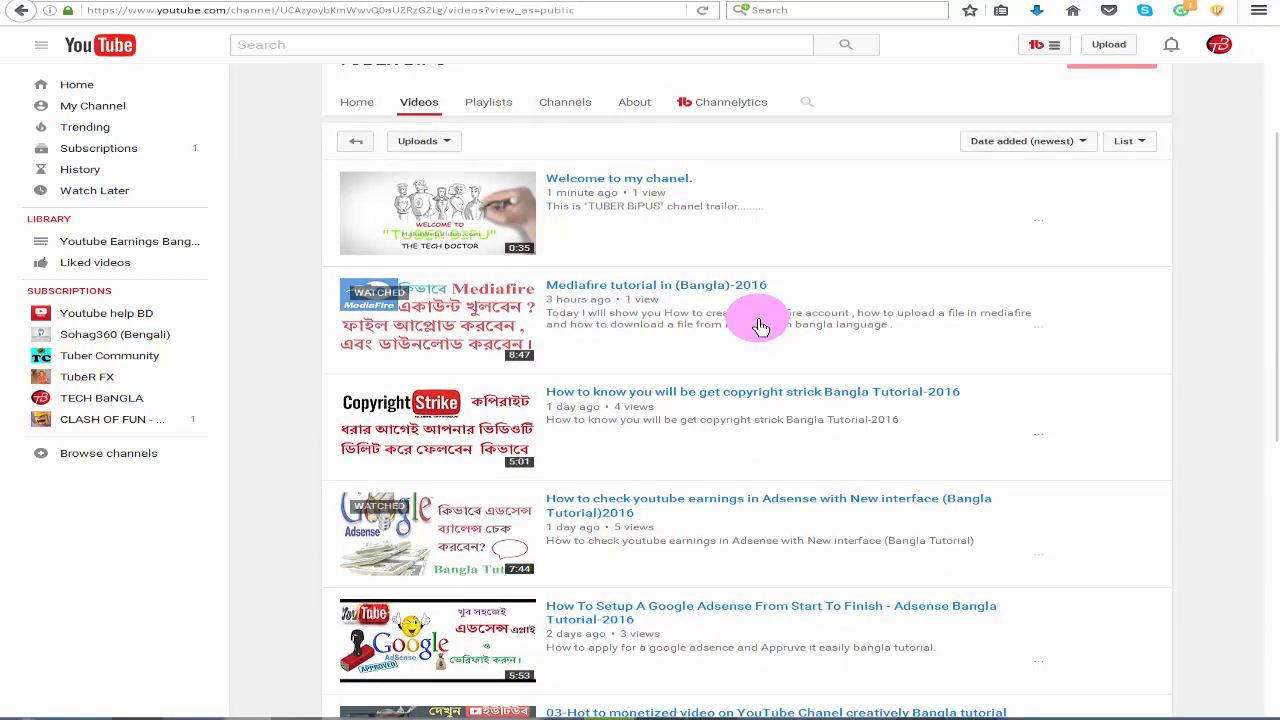
{"action": "scroll", "coordinate": [725, 272], "scroll_direction": "up", "scroll_amount": 2}
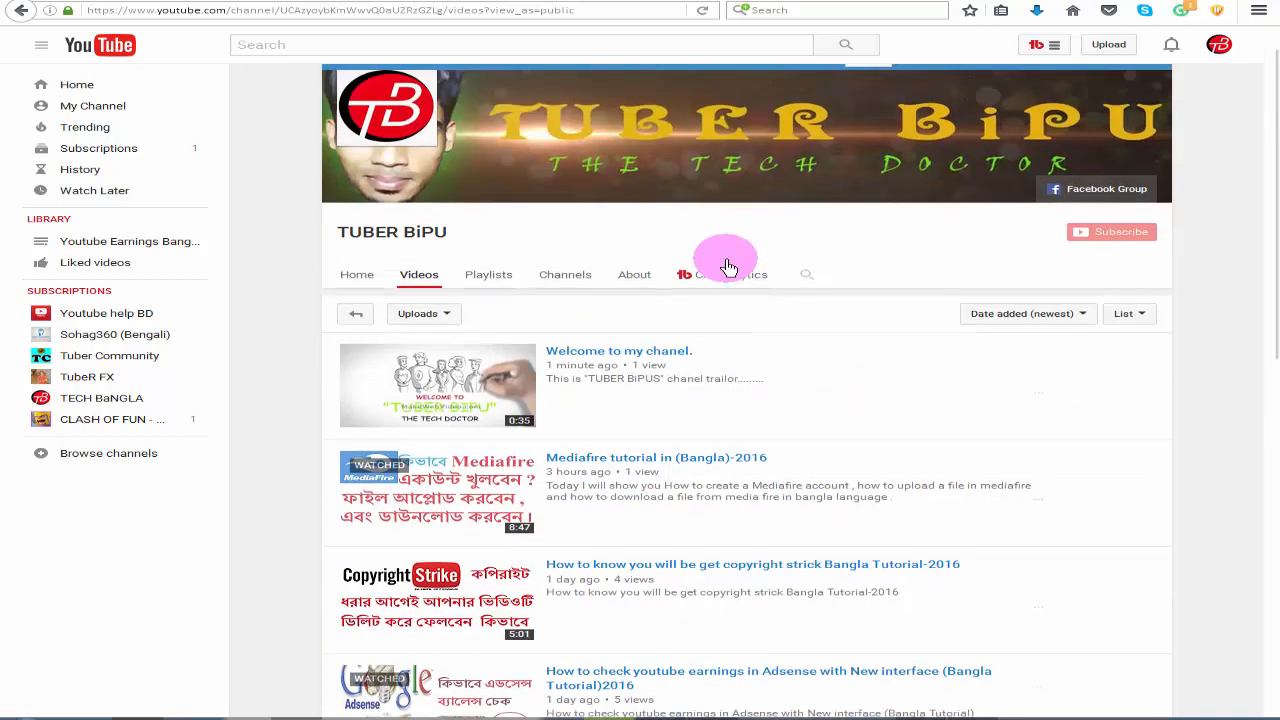